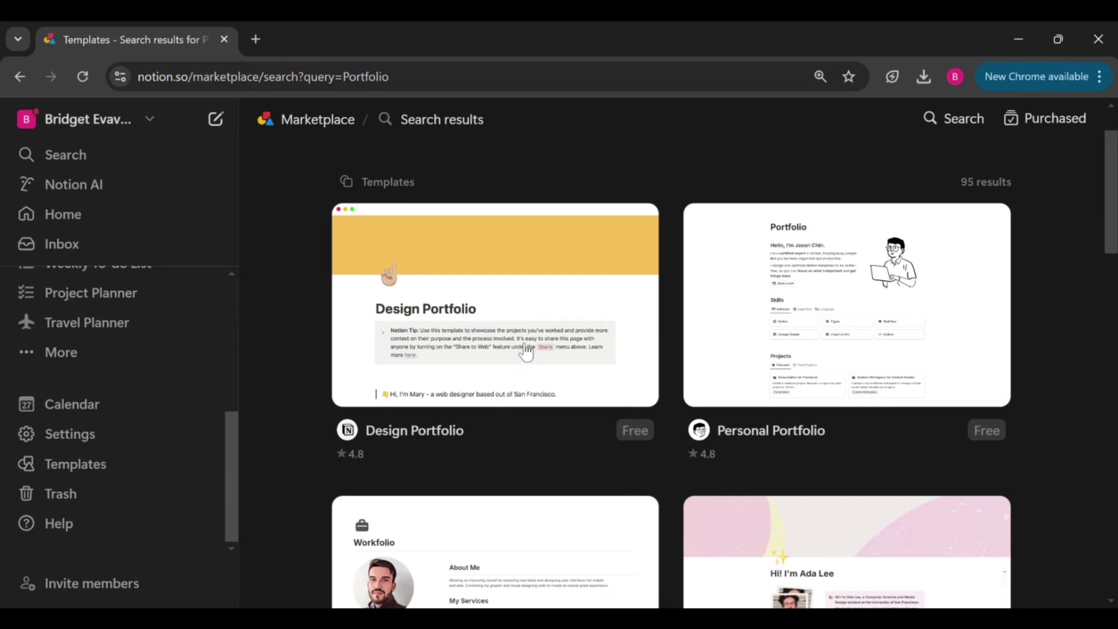
Open the Design Portfolio template page from the template gallery
click(526, 343)
scroll(670, 378, down, 4)
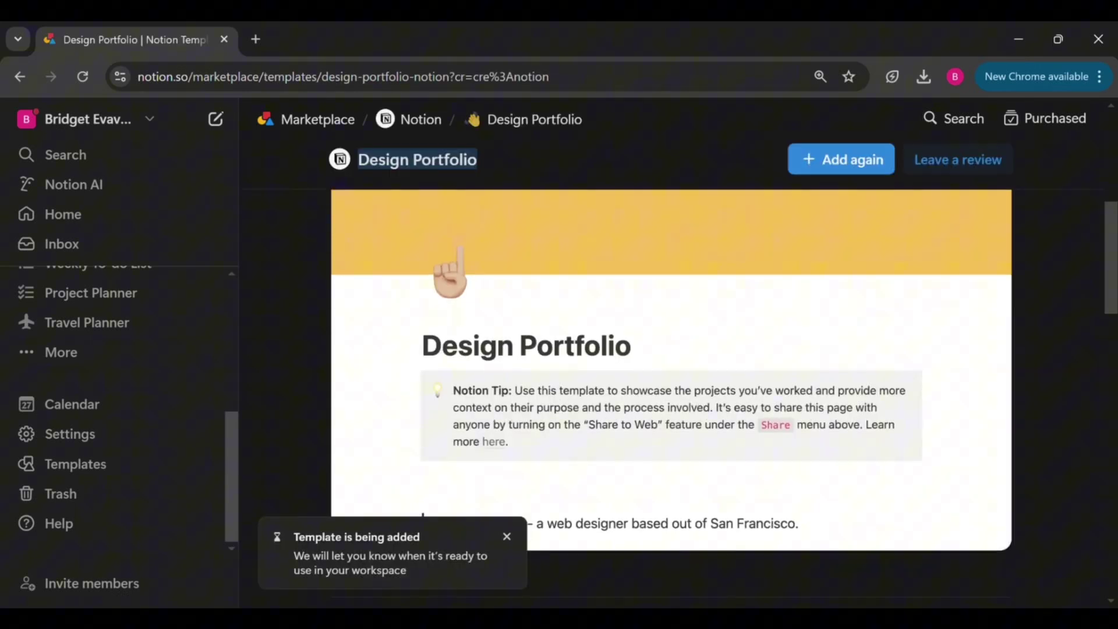
scroll(669, 379, up, 1)
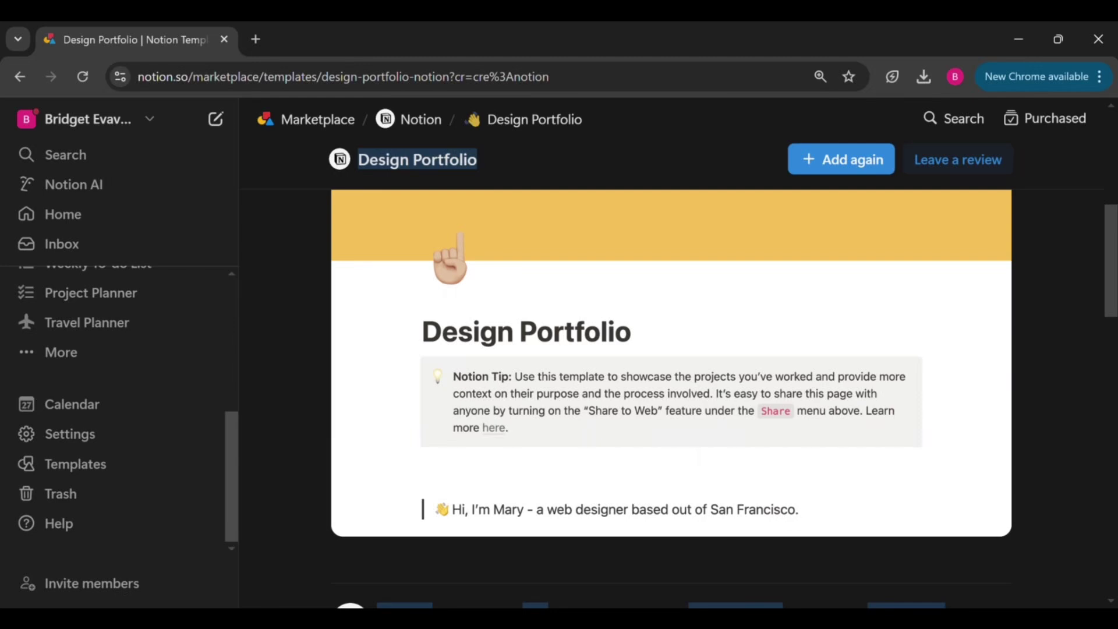
scroll(669, 378, up, 2)
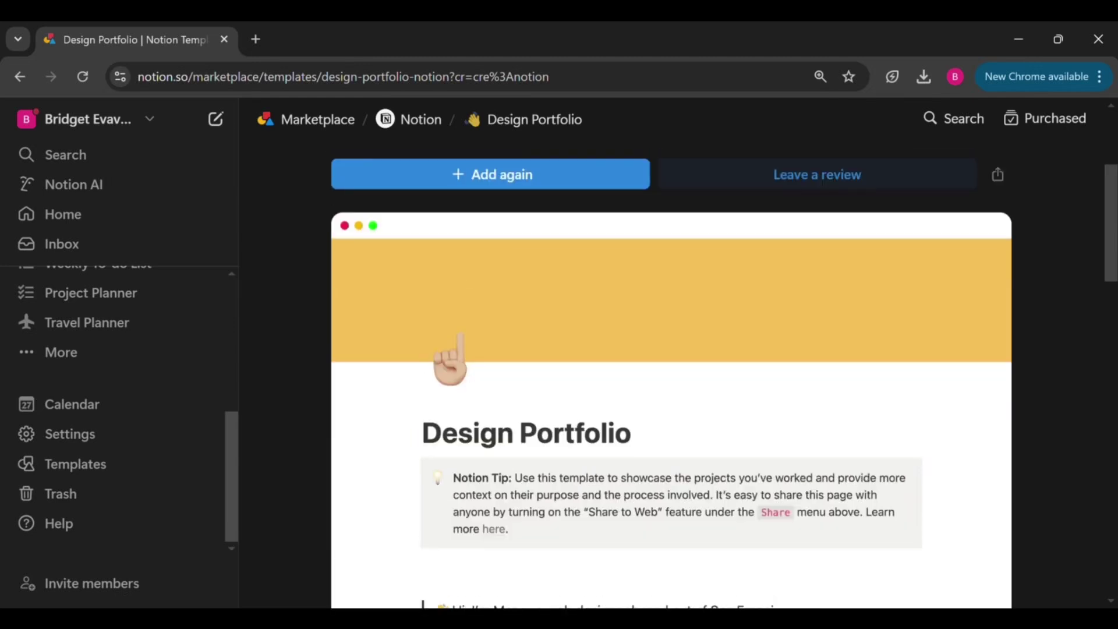
Open the template's full-page preview and scroll down to the Email Me and Call Me links
click(517, 333)
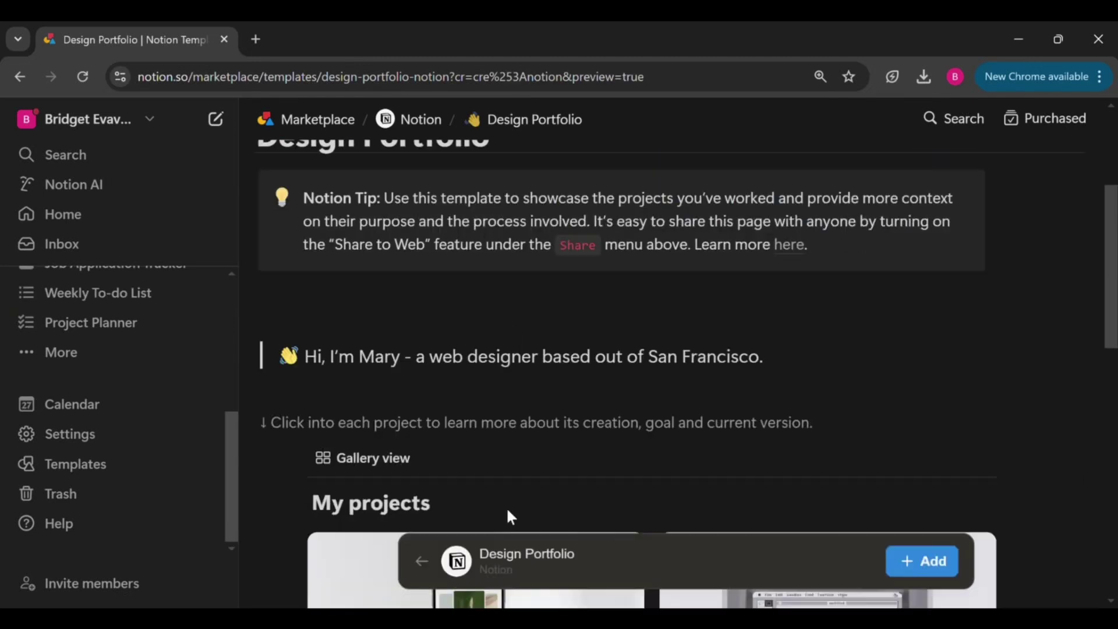
scroll(510, 516, up, 4)
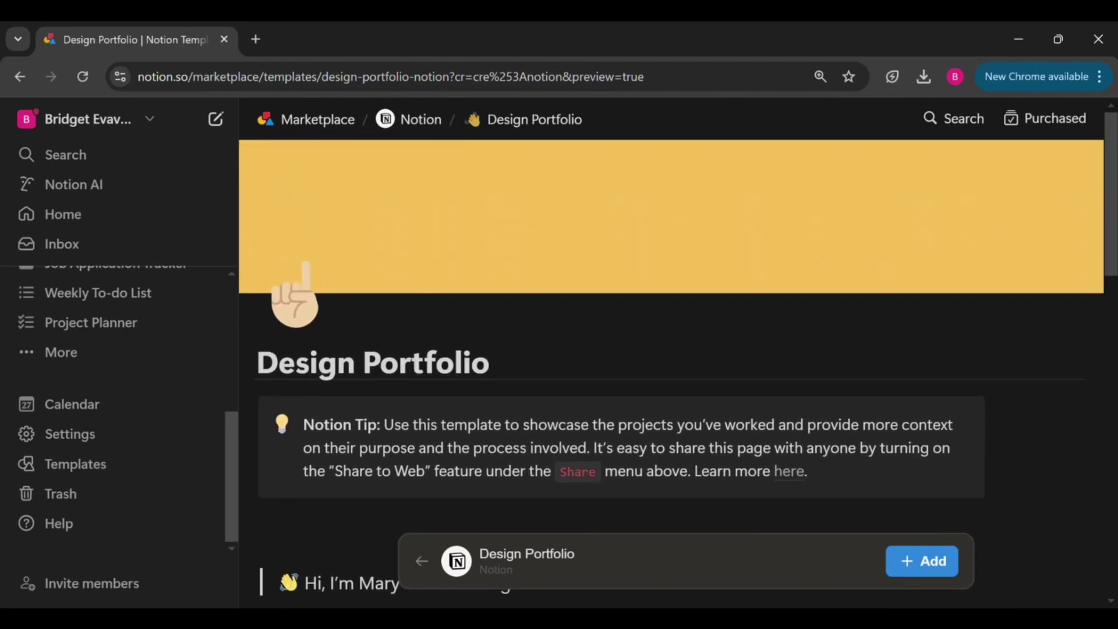
scroll(678, 354, down, 4)
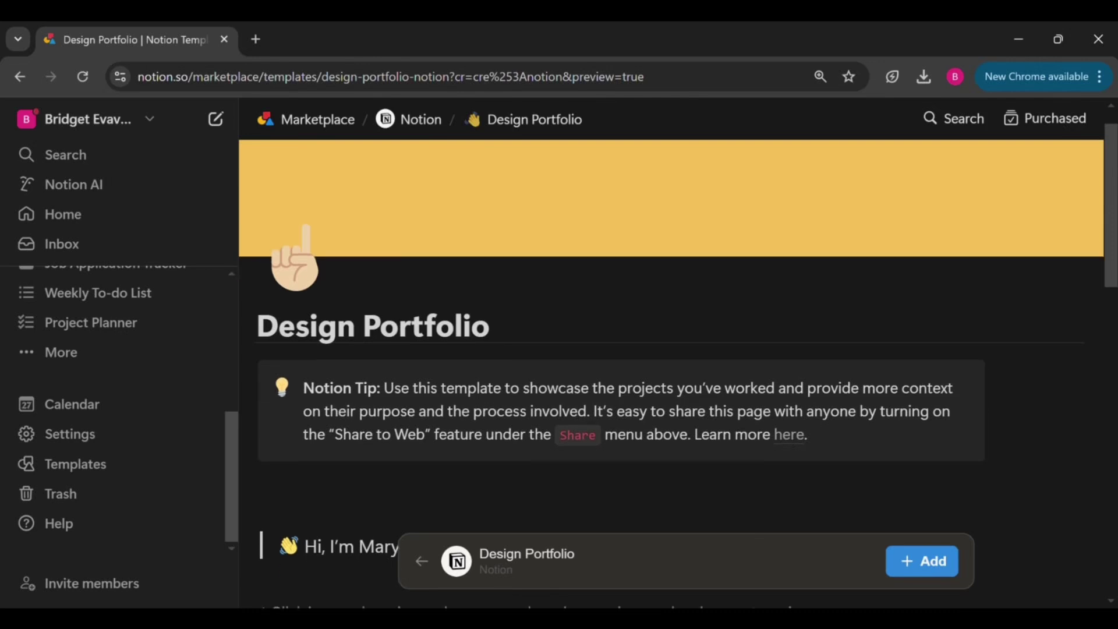
scroll(687, 372, down, 5)
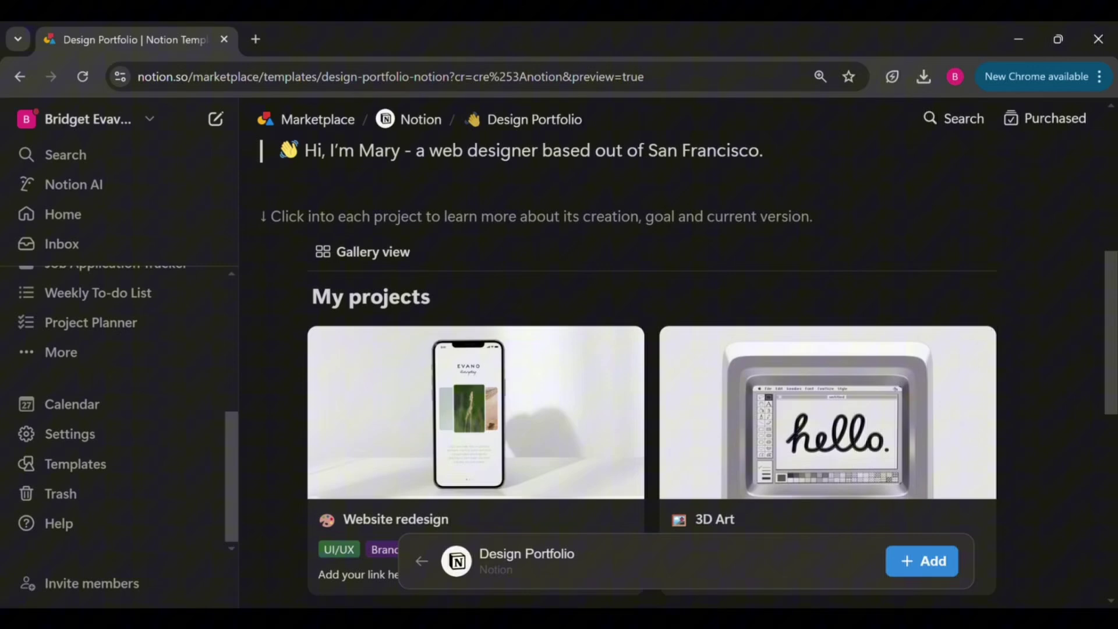
scroll(688, 375, down, 4)
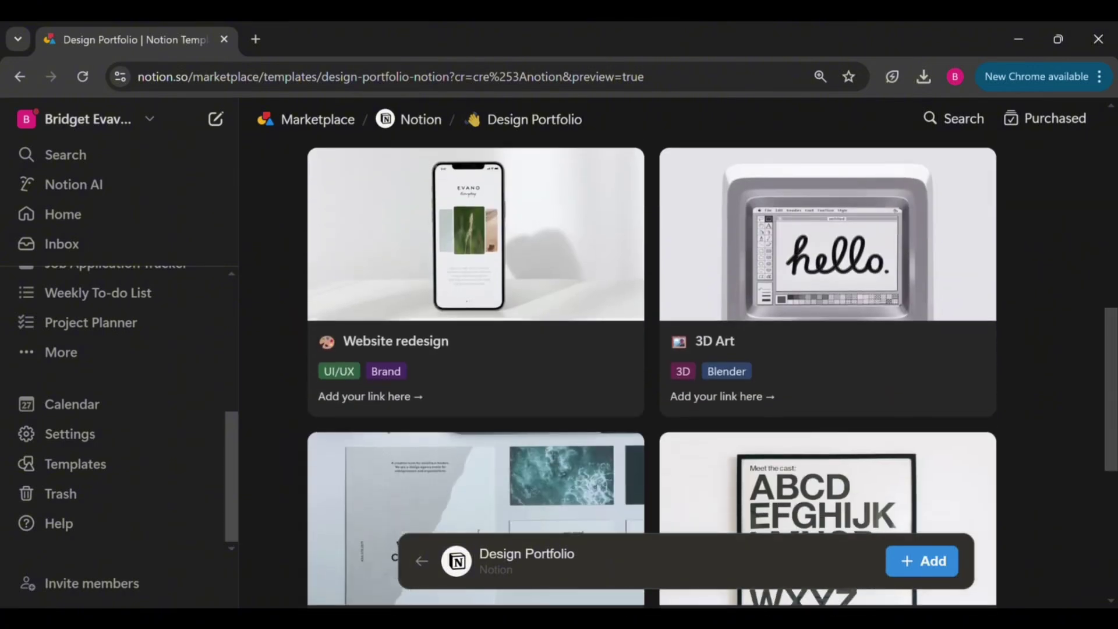
scroll(687, 372, down, 6)
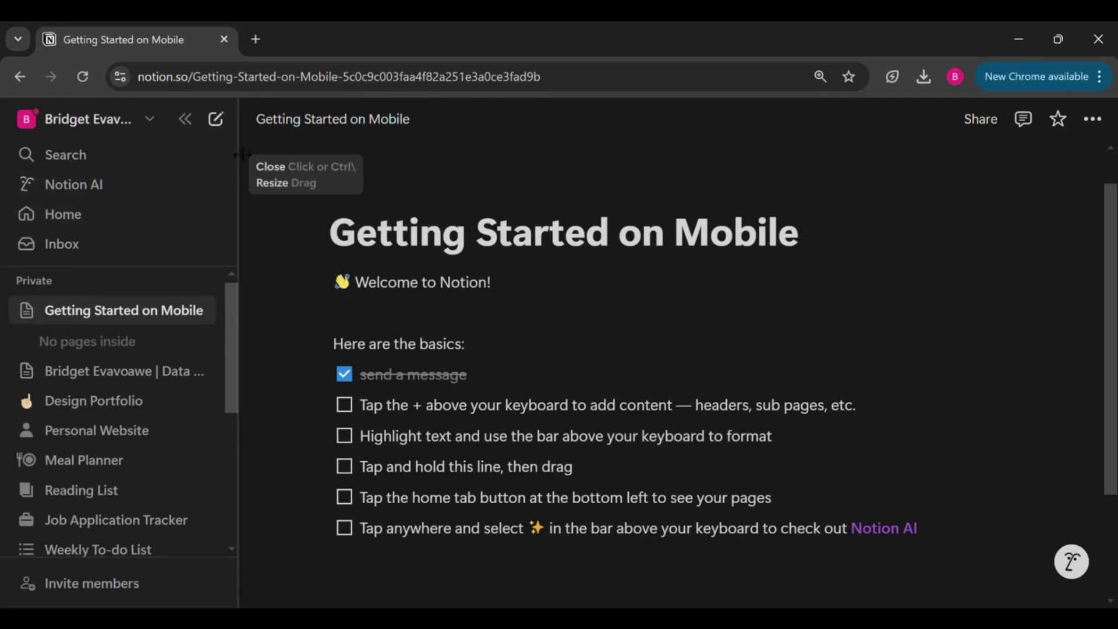
Create a new blank page in the private pages
click(226, 123)
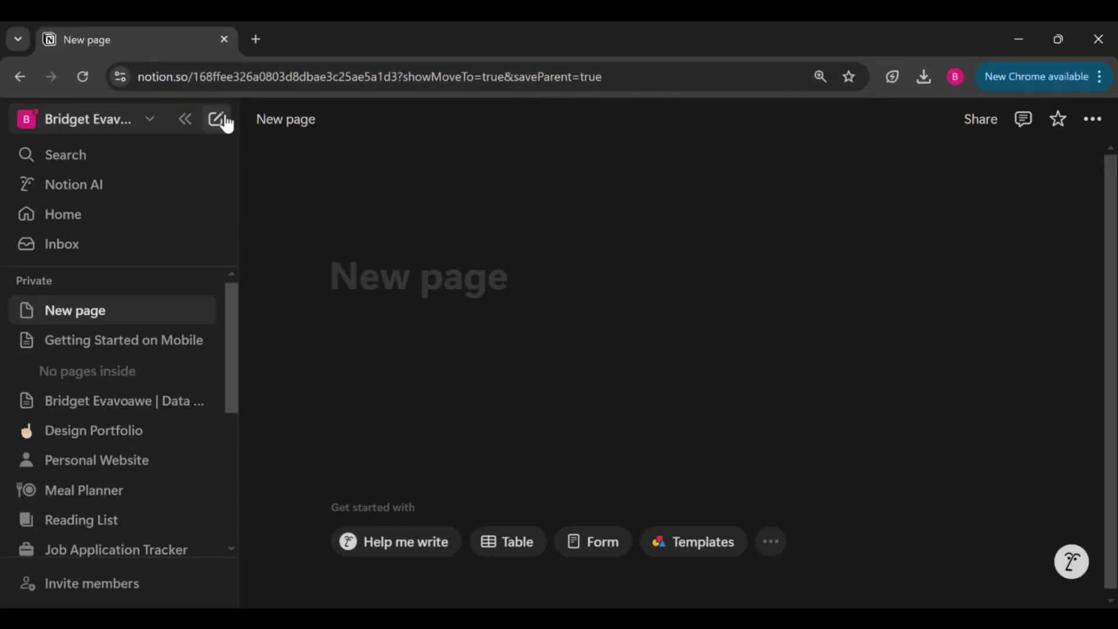
Title the new page 'Portfolio'
text(Portfoli)
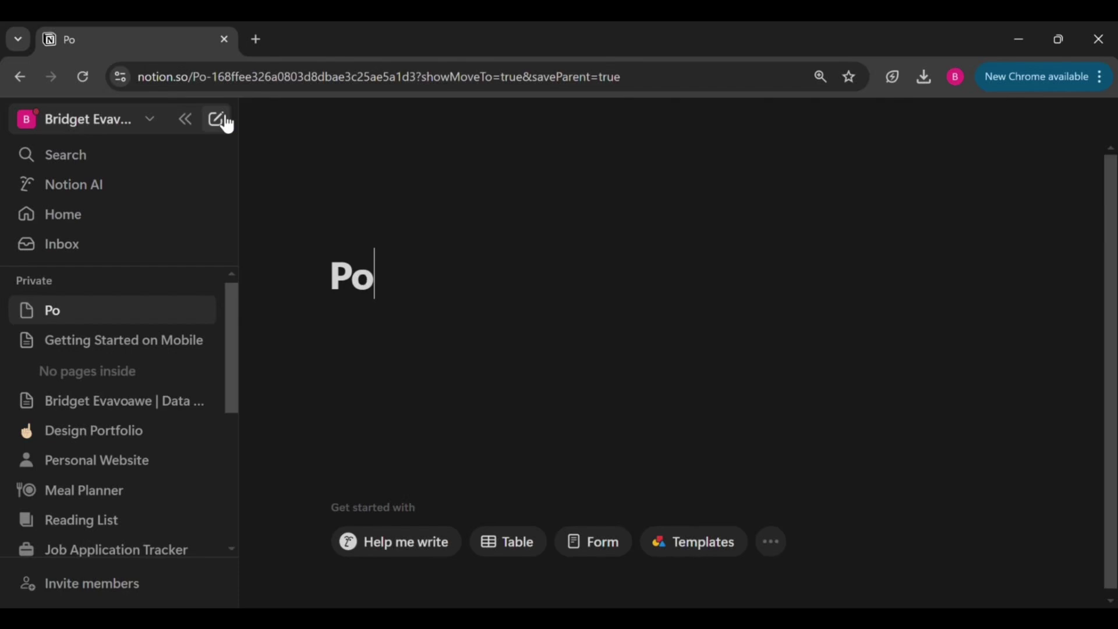
text(o)
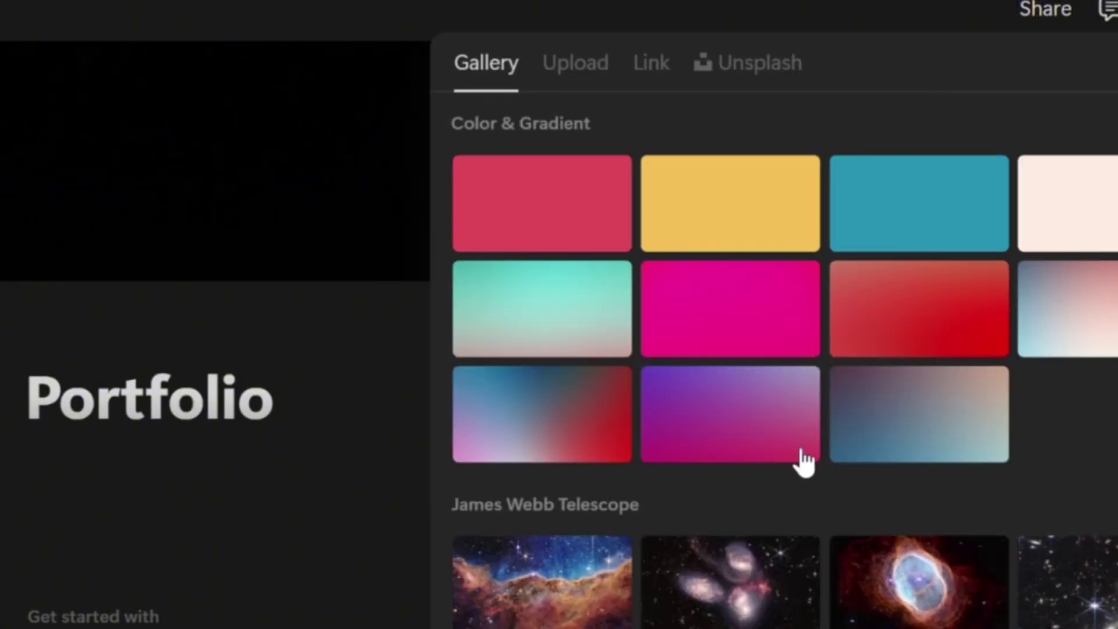
Add a nebula cover, then replace it with an uploaded photo of a hand holding a card
click(937, 602)
click(382, 371)
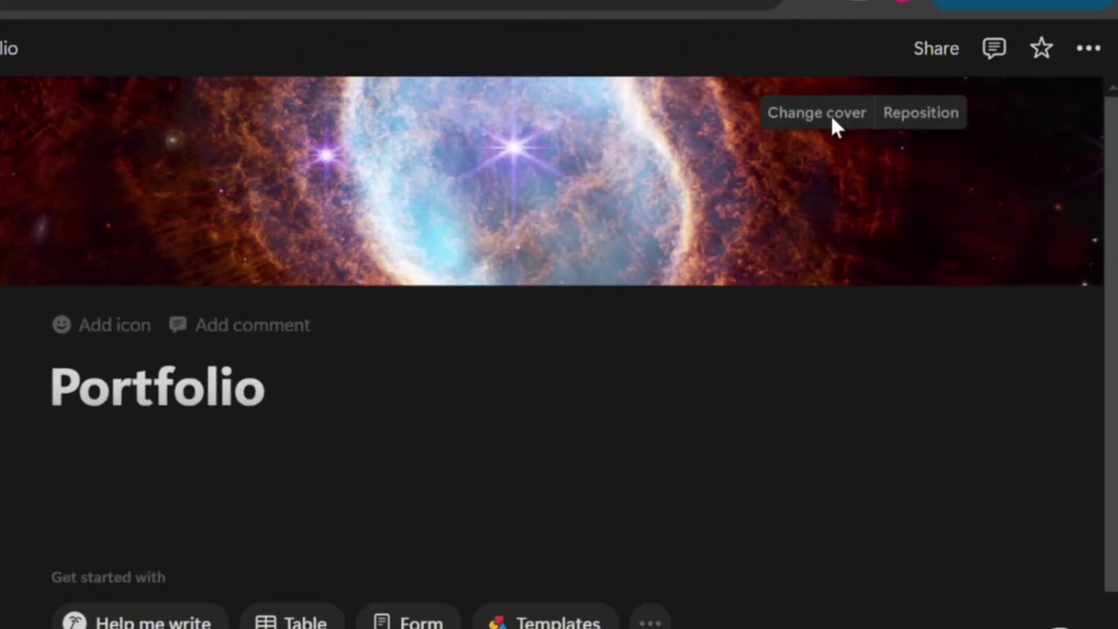
click(929, 96)
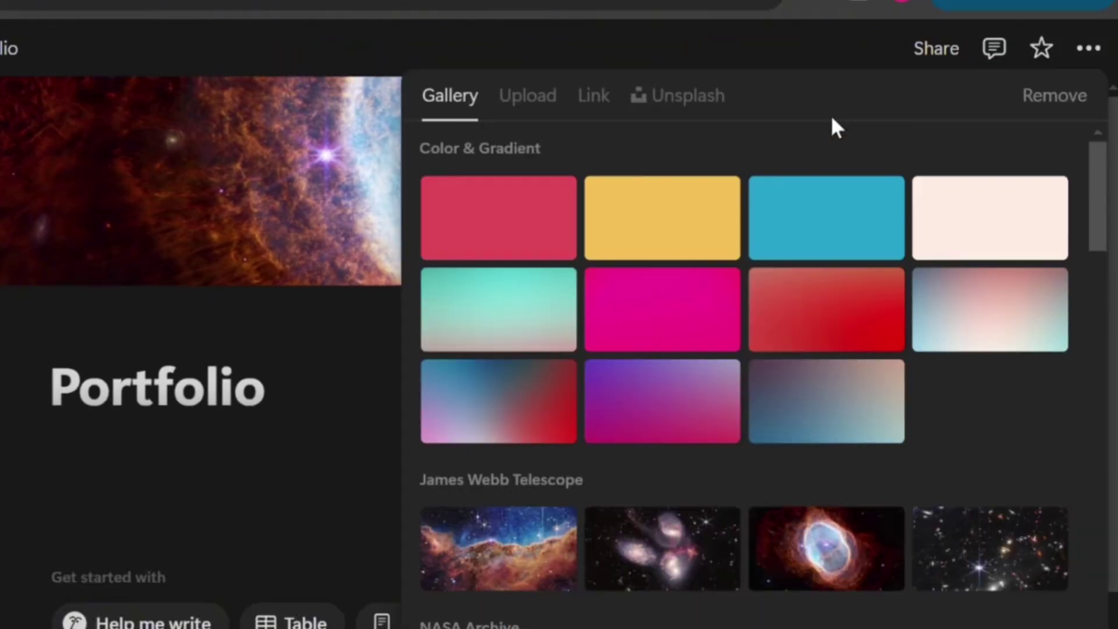
click(533, 100)
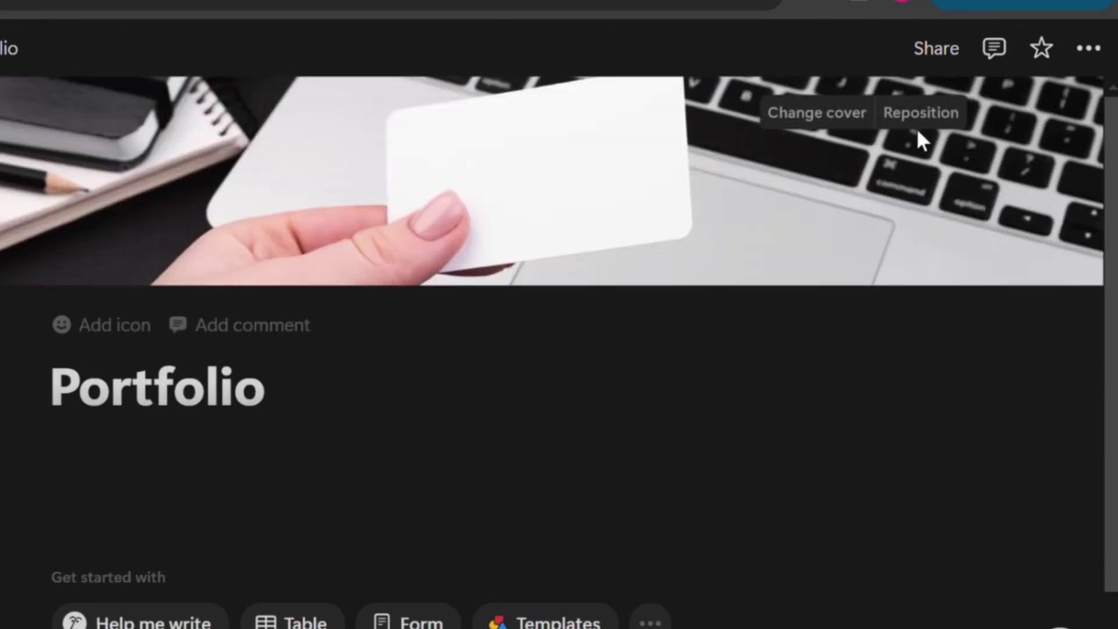
Reposition the uploaded cover photo to frame the card within the banner and save it
click(929, 118)
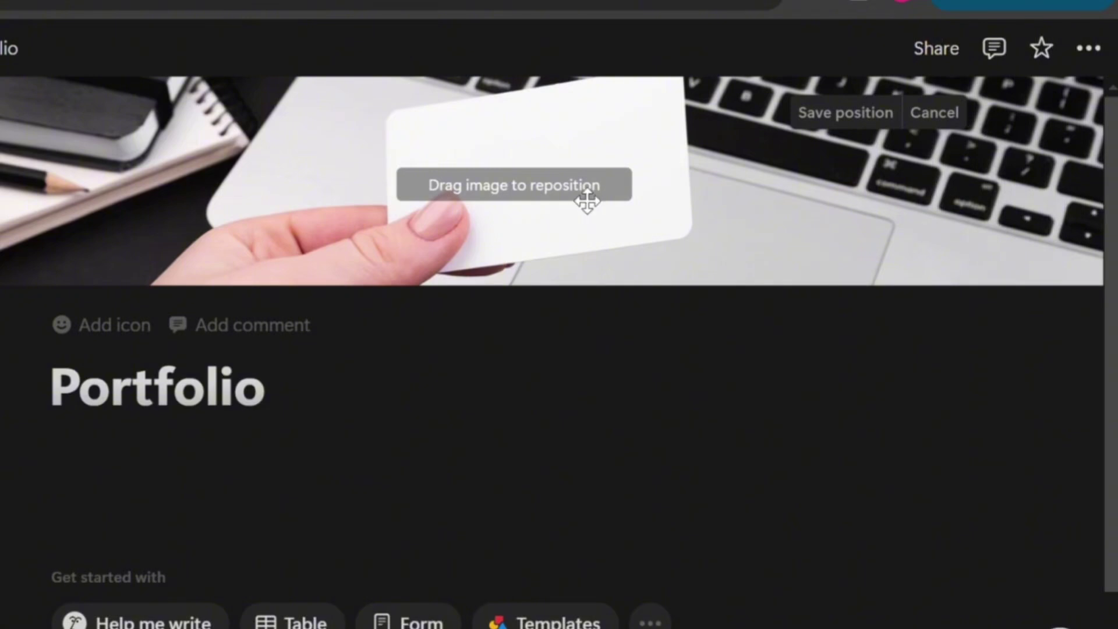
drag(576, 199, 821, 165)
click(843, 352)
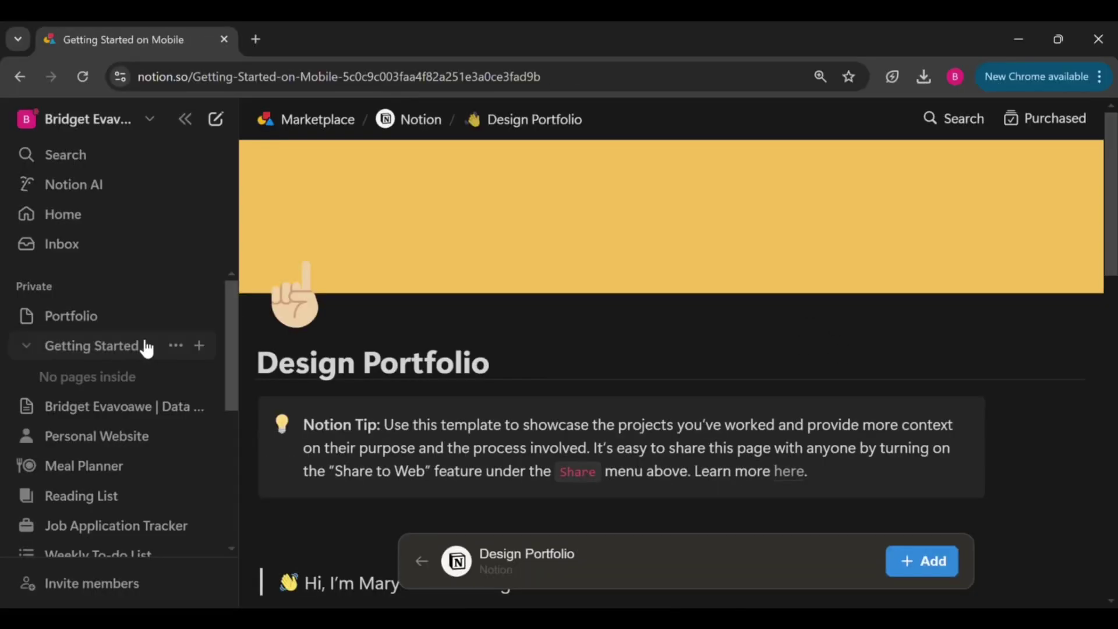
Go to Getting Started on Mobile, then open the Templates marketplace from the sidebar
click(145, 347)
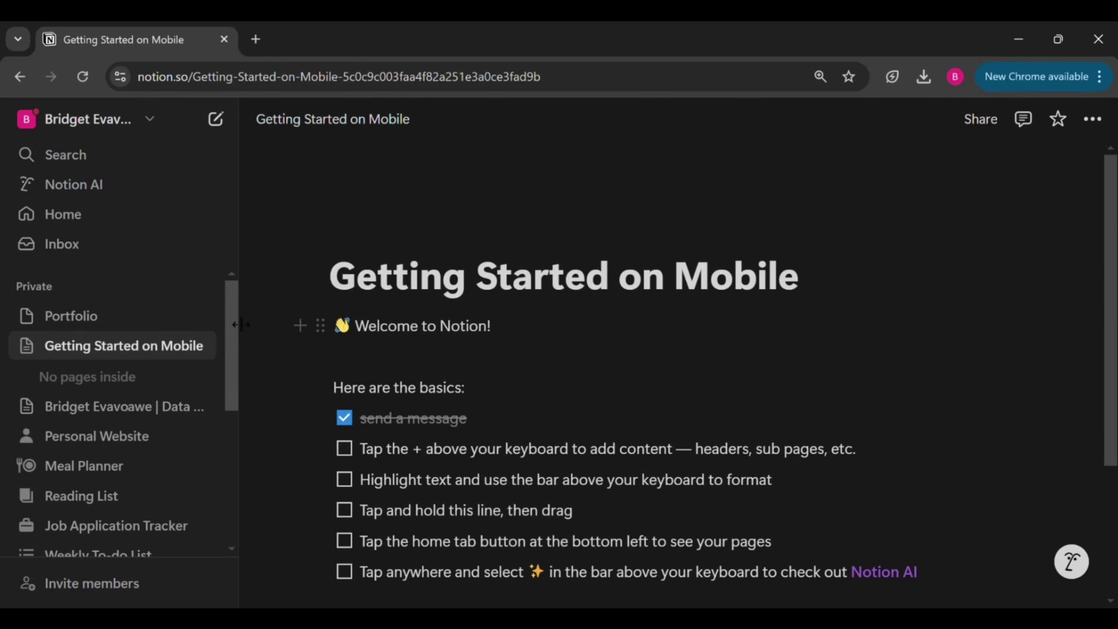
drag(229, 312, 229, 417)
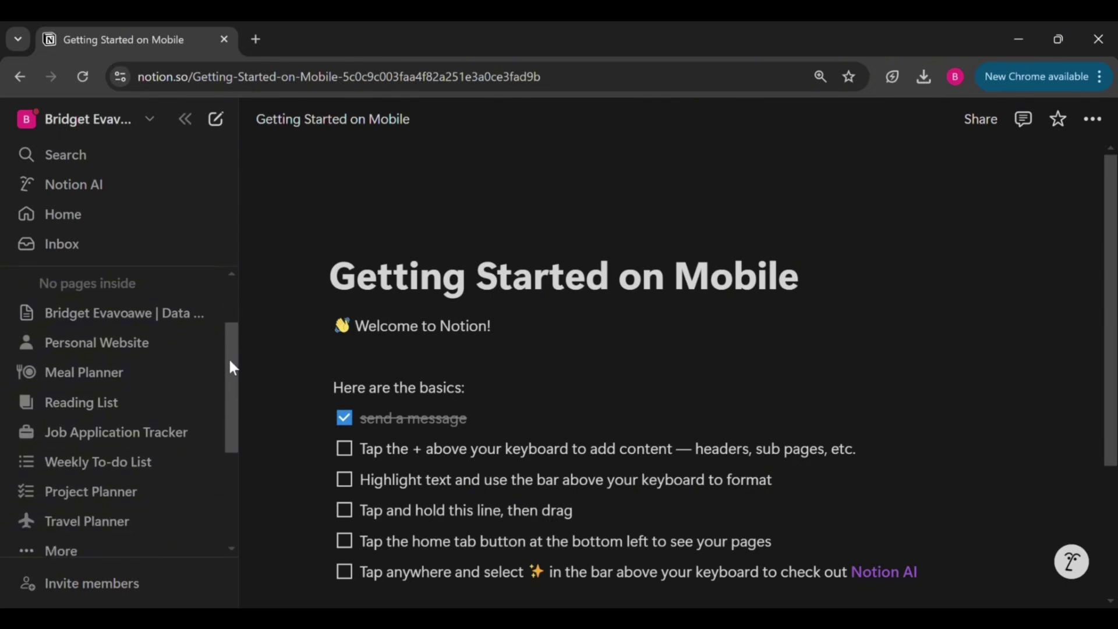
drag(367, 494, 374, 549)
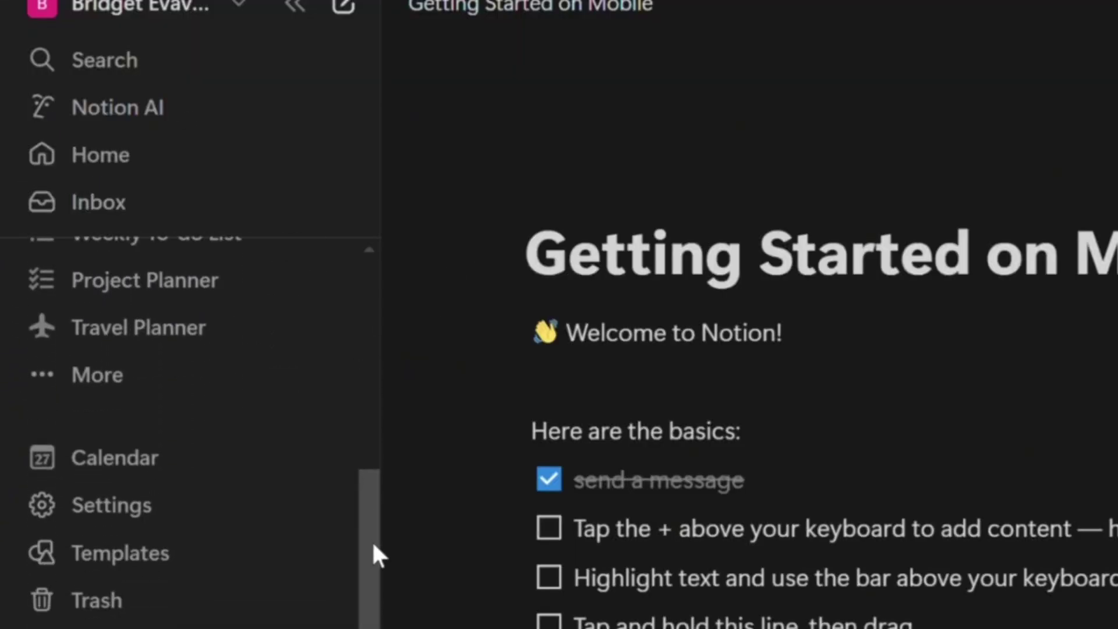
click(150, 571)
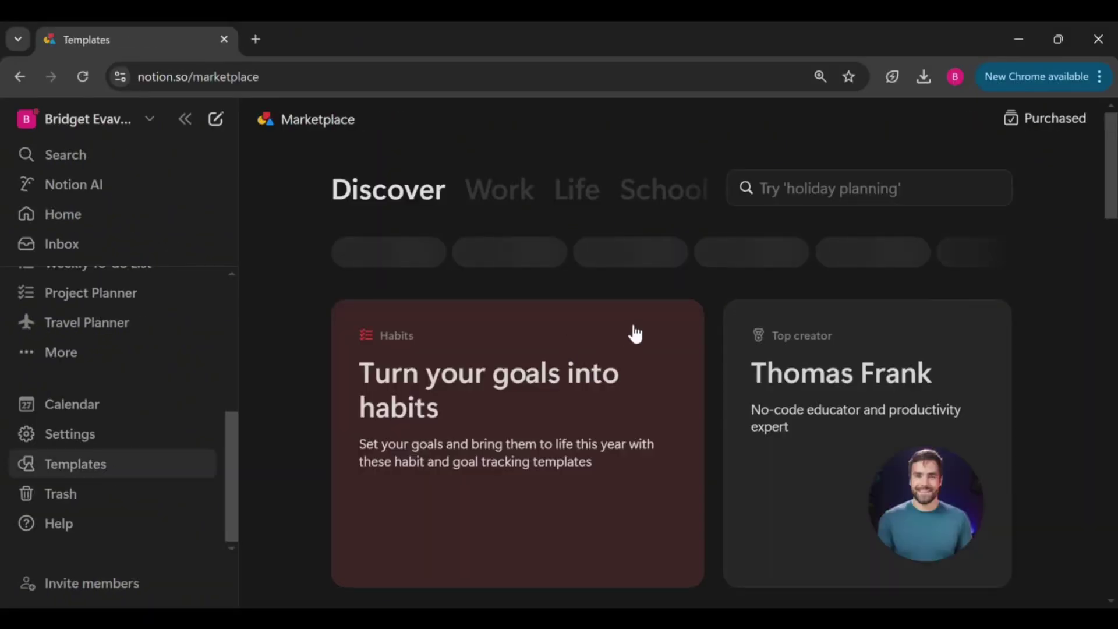
Search the marketplace for 'Portfolio' and show all matching templates
click(780, 192)
text(Portfolio)
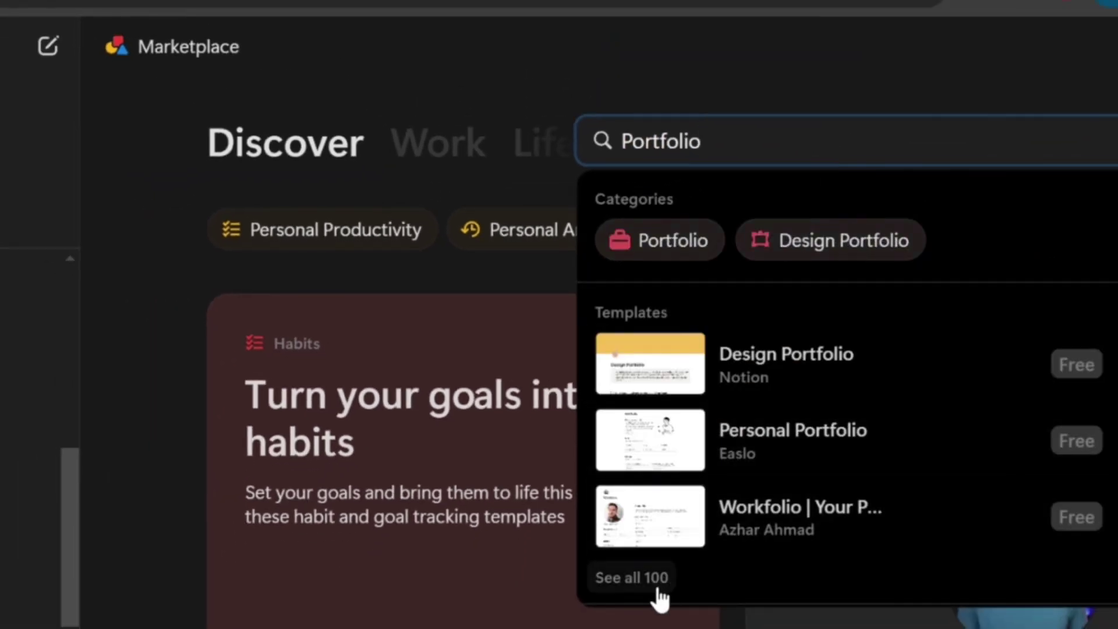
click(653, 587)
scroll(657, 597, down, 6)
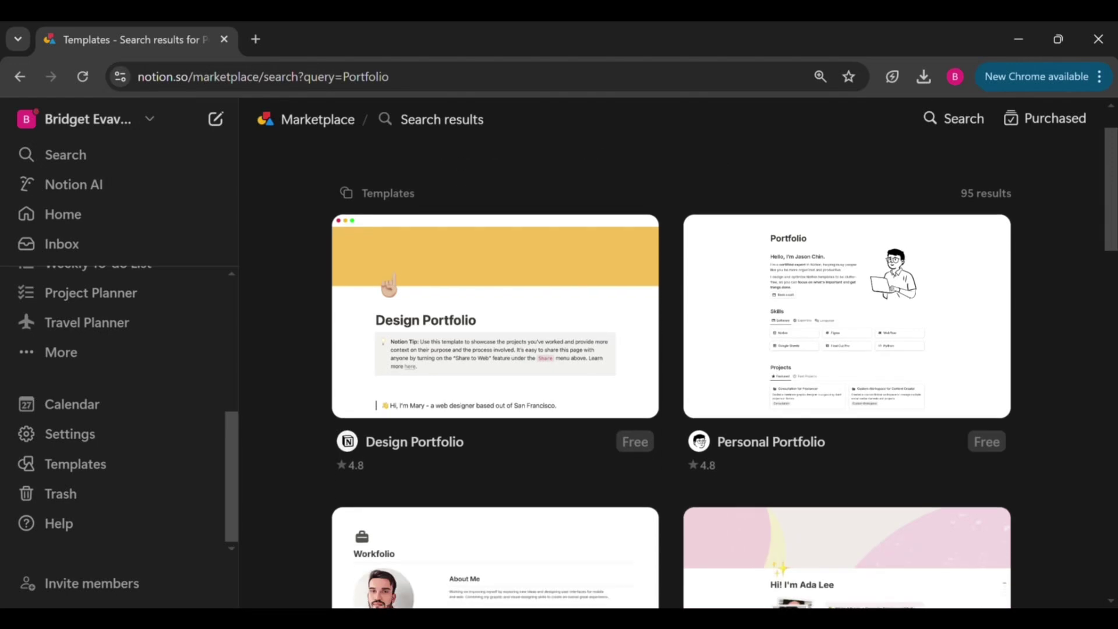
scroll(670, 373, down, 5)
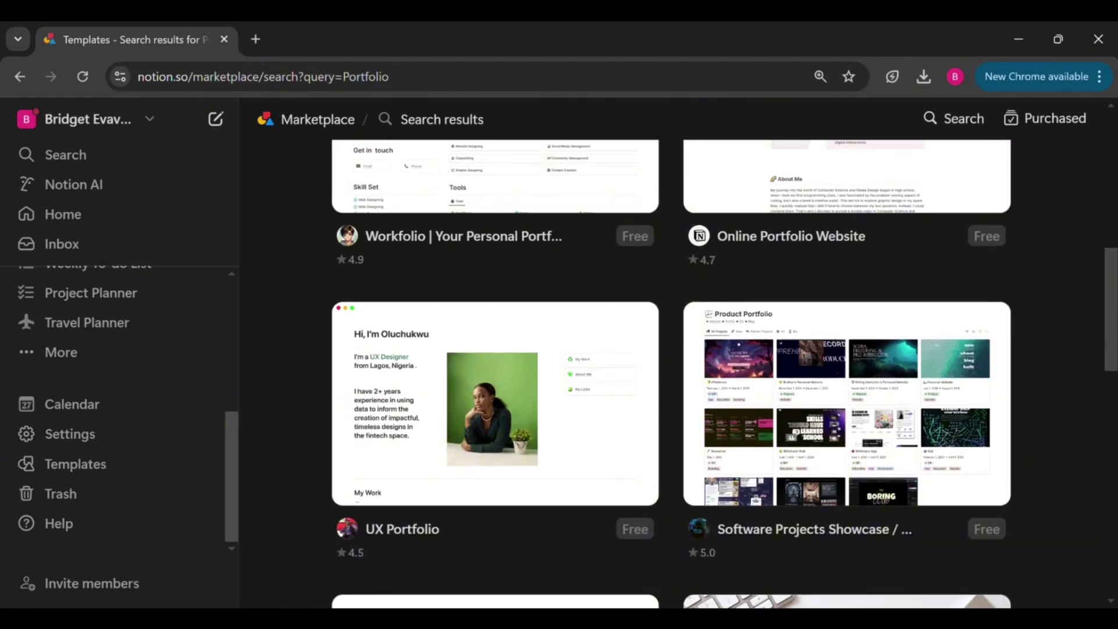
scroll(670, 373, up, 10)
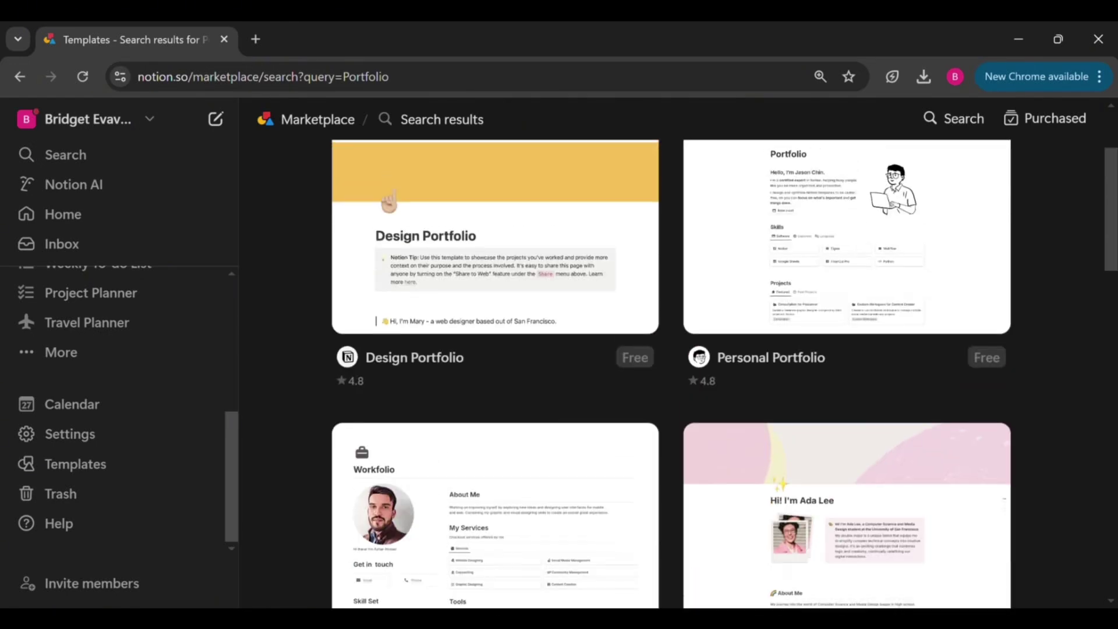
Reopen the Design Portfolio template and scroll through its full-page preview
click(522, 344)
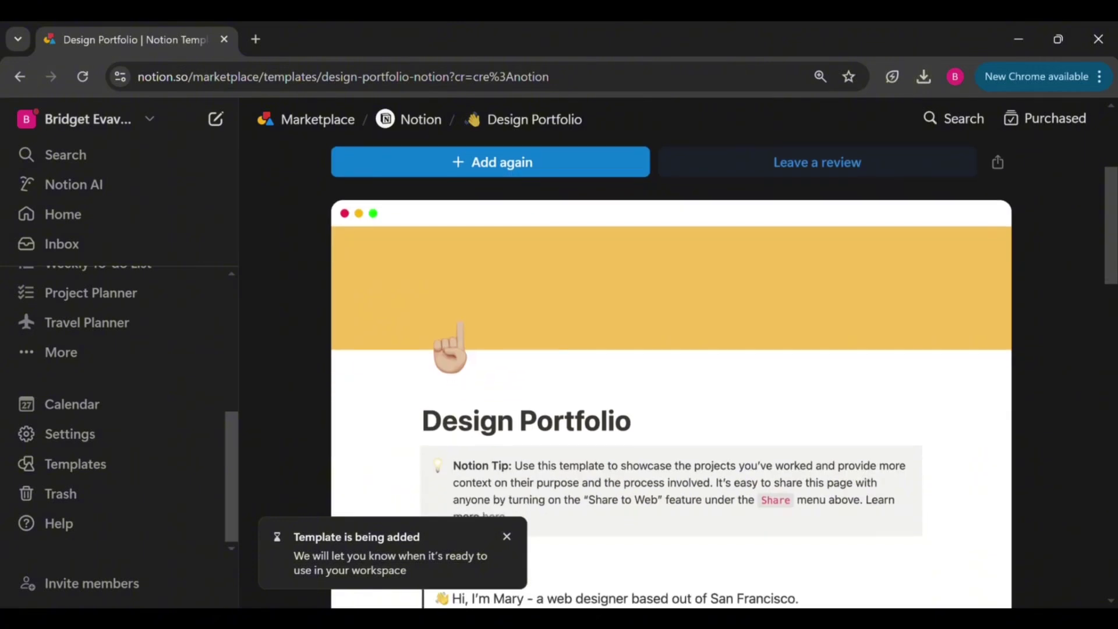
scroll(522, 344, down, 2)
scroll(536, 405, up, 2)
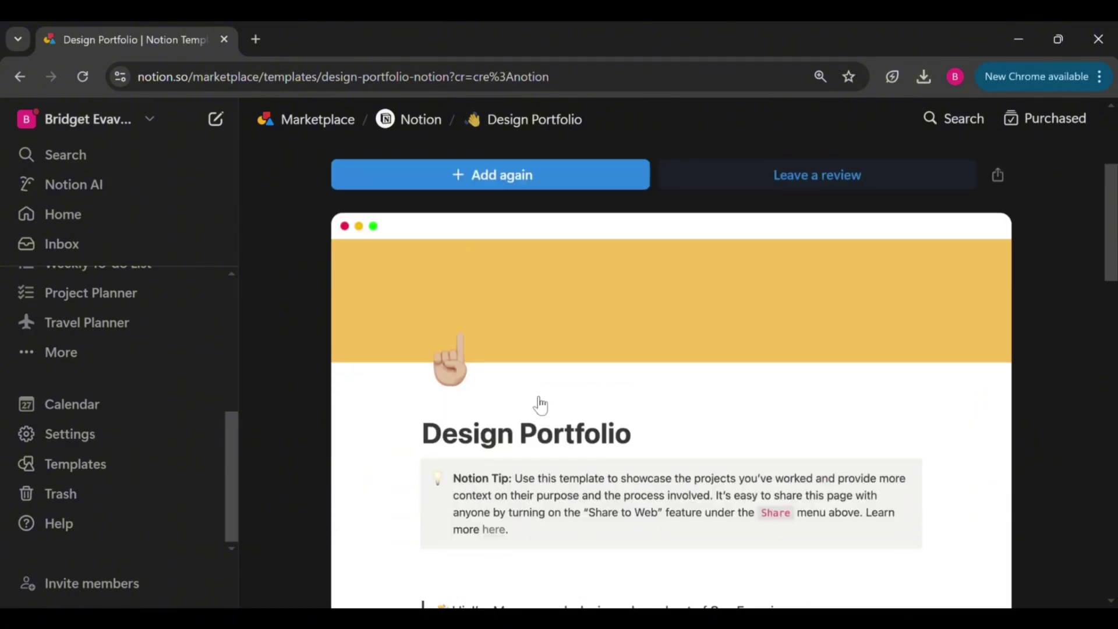
click(517, 333)
scroll(507, 516, up, 4)
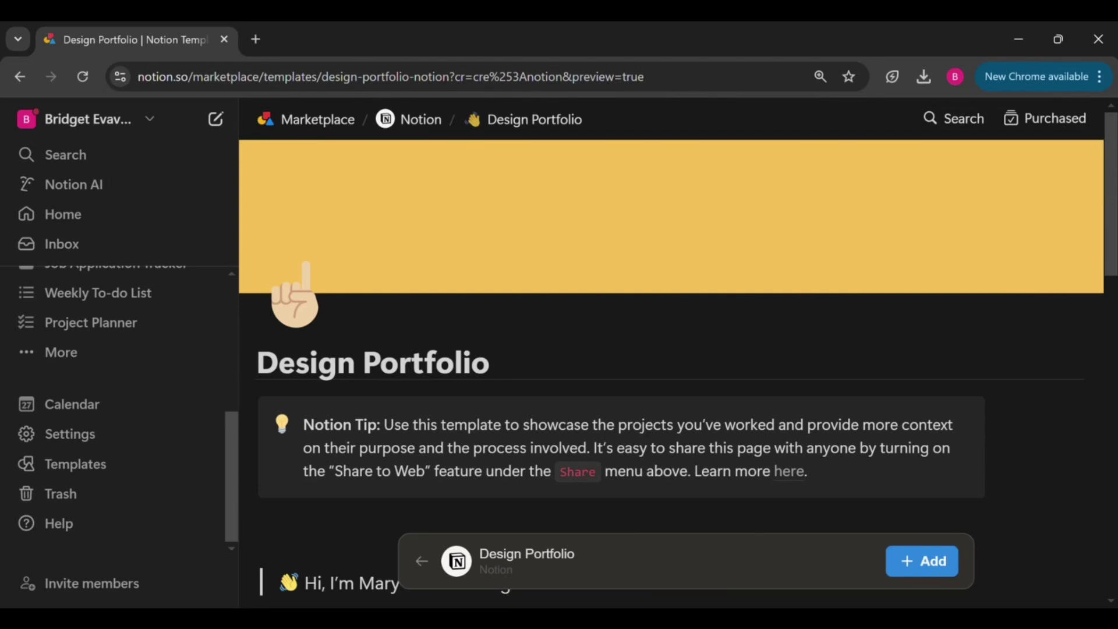
scroll(669, 373, down, 7)
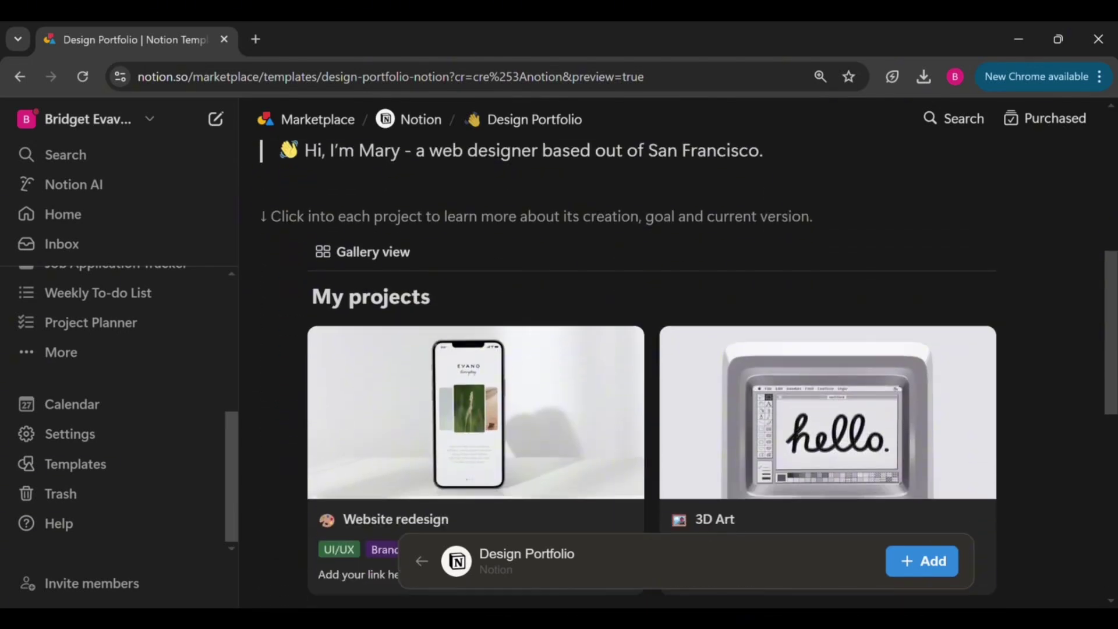
scroll(687, 372, down, 7)
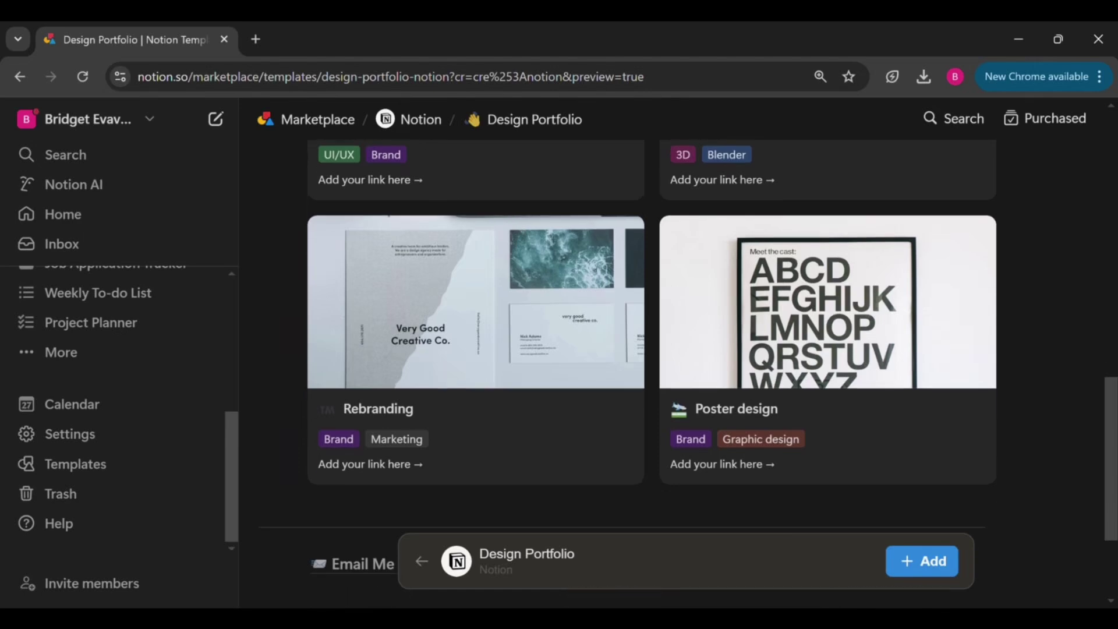
scroll(675, 372, up, 15)
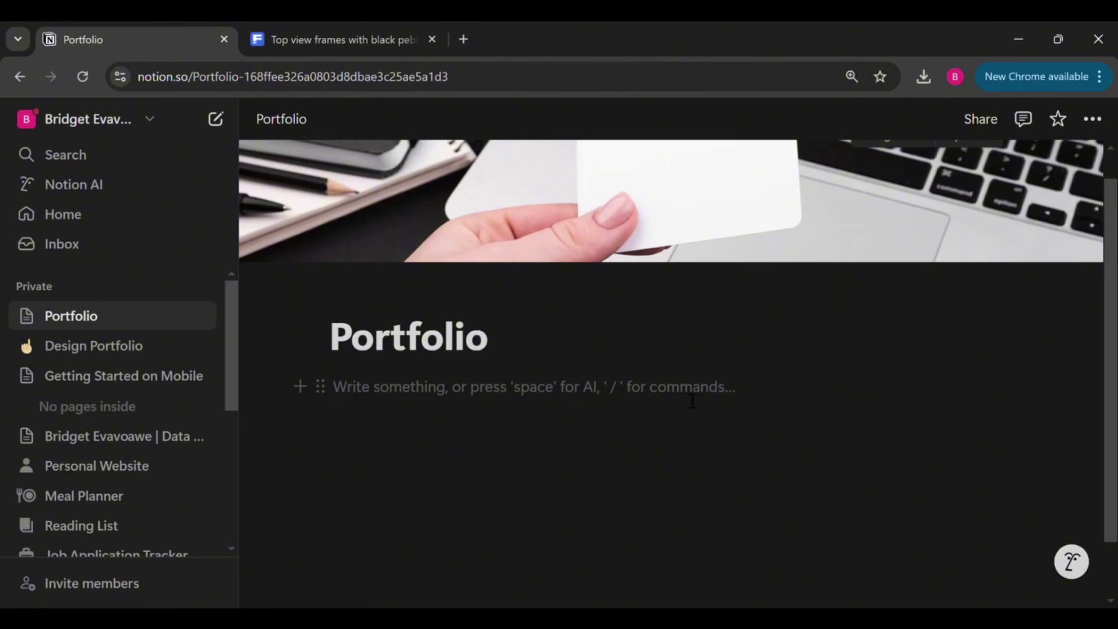
Add an 'About Me' Heading 2 on the Portfolio page
text(About Me)
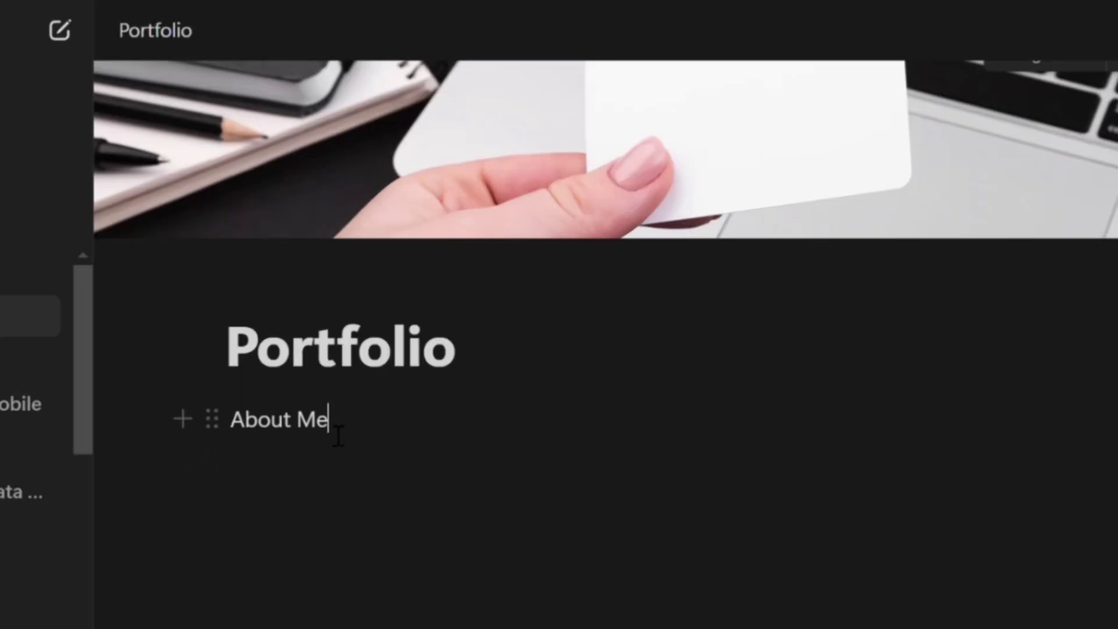
drag(346, 432, 232, 421)
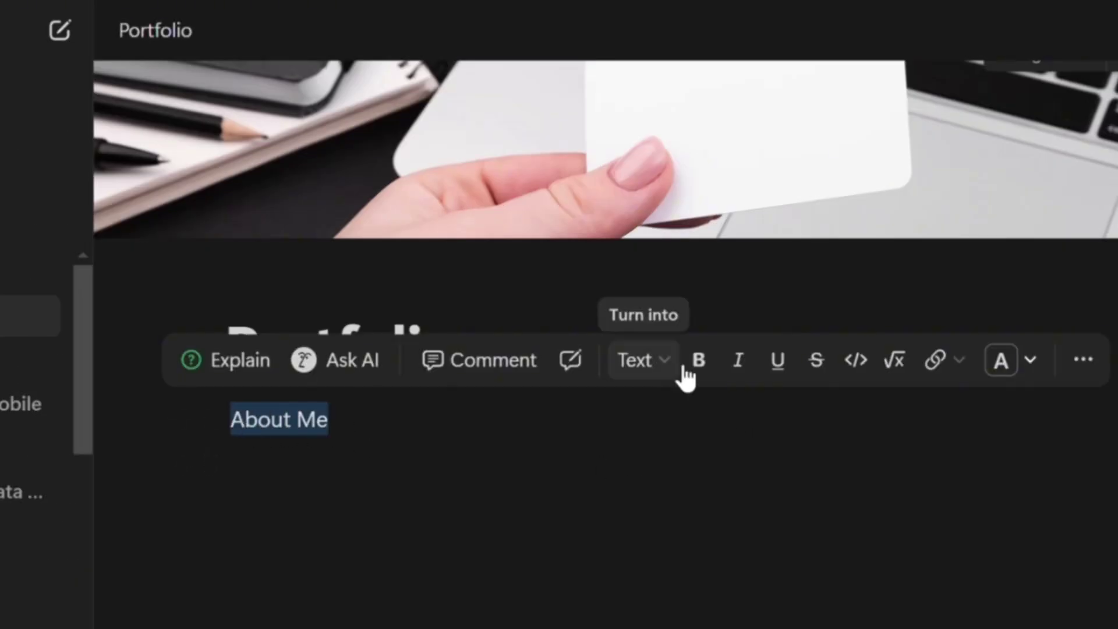
click(682, 373)
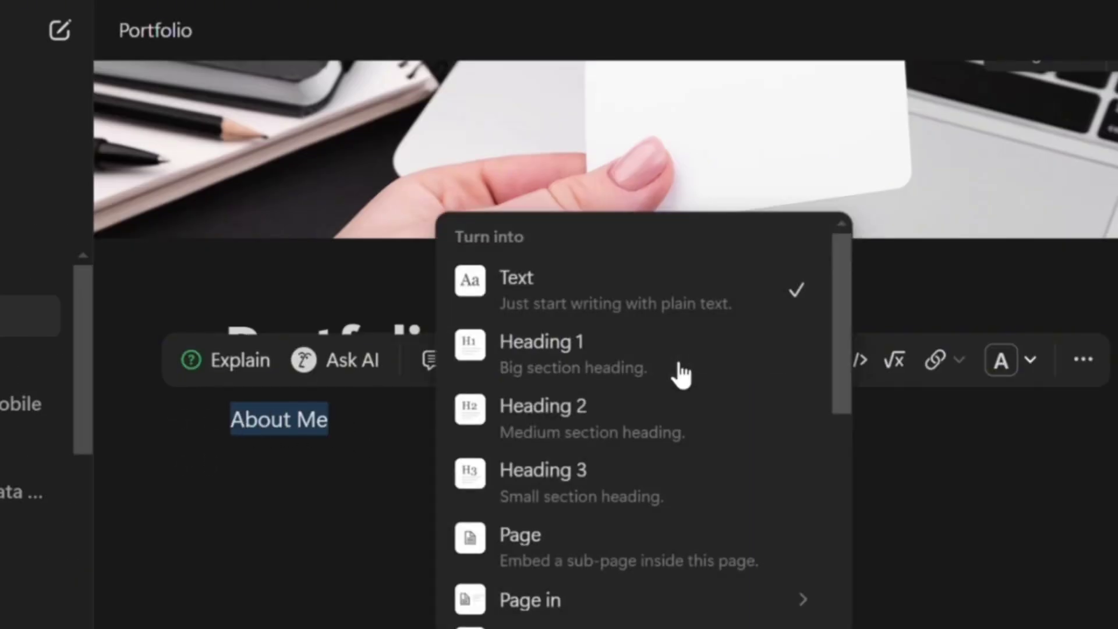
click(619, 424)
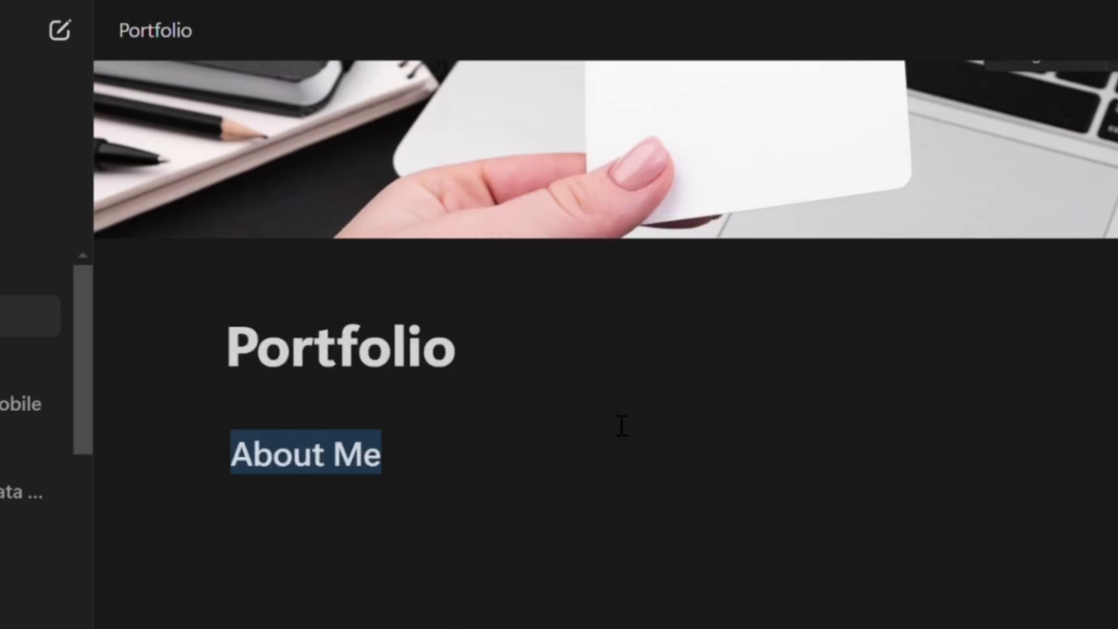
click(419, 483)
key(Return)
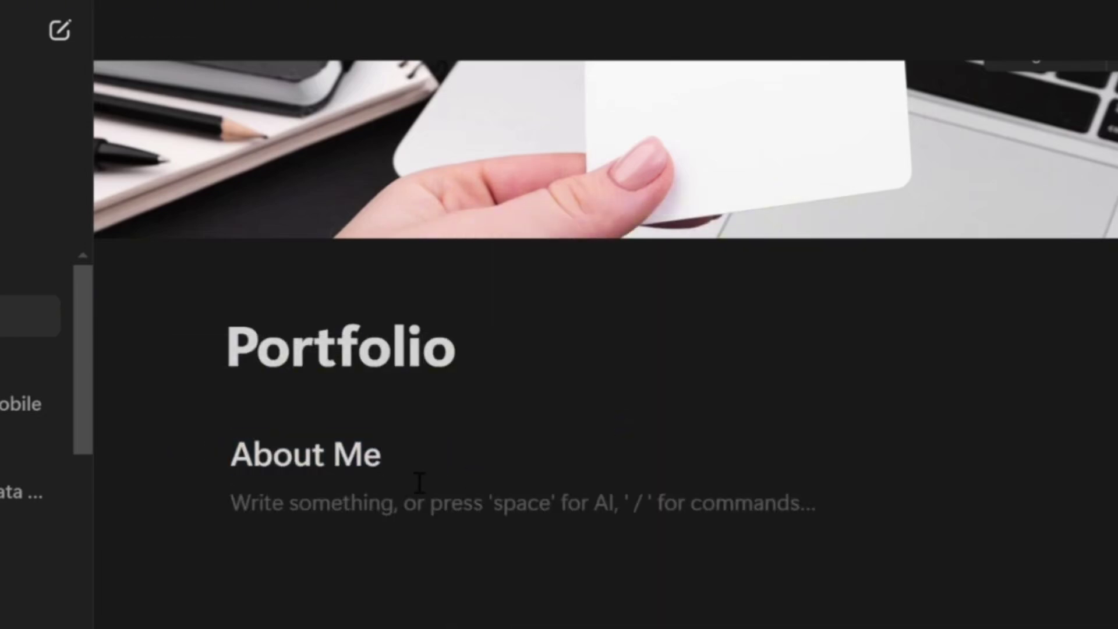
Add the line 'Introduce yourself' and a divider below it, then begin typing 'Projects'
text(Introduce )
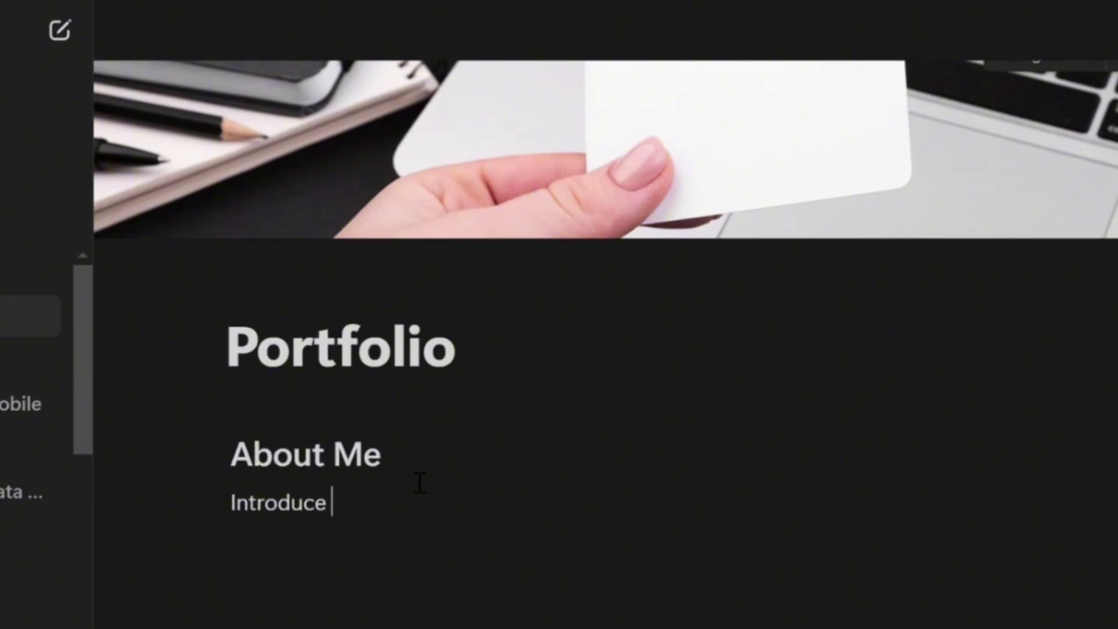
text(yourself)
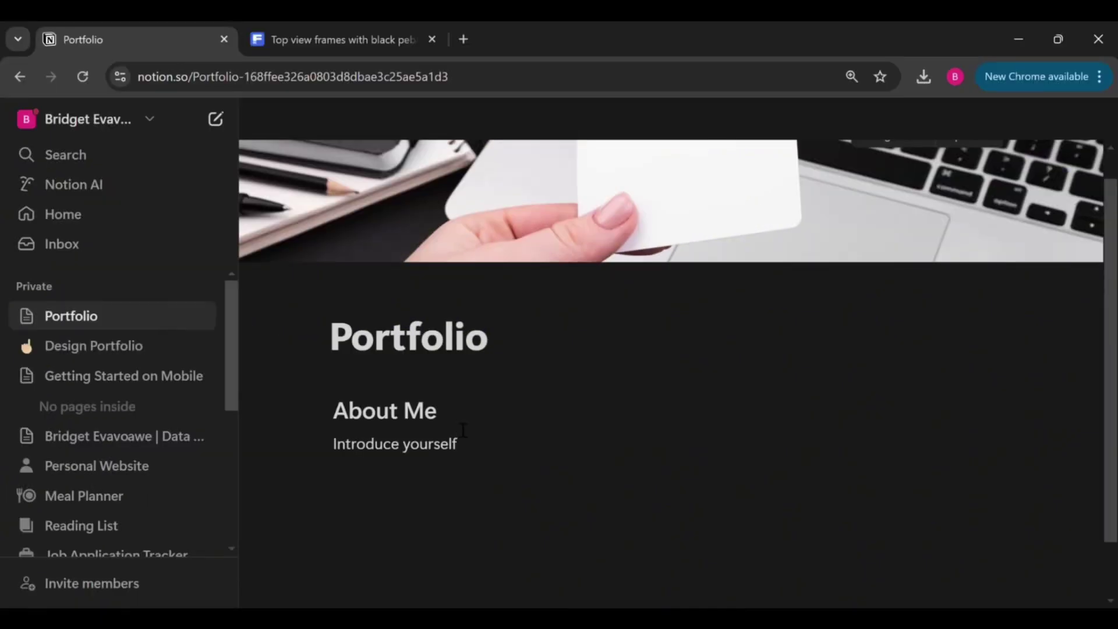
key(Return)
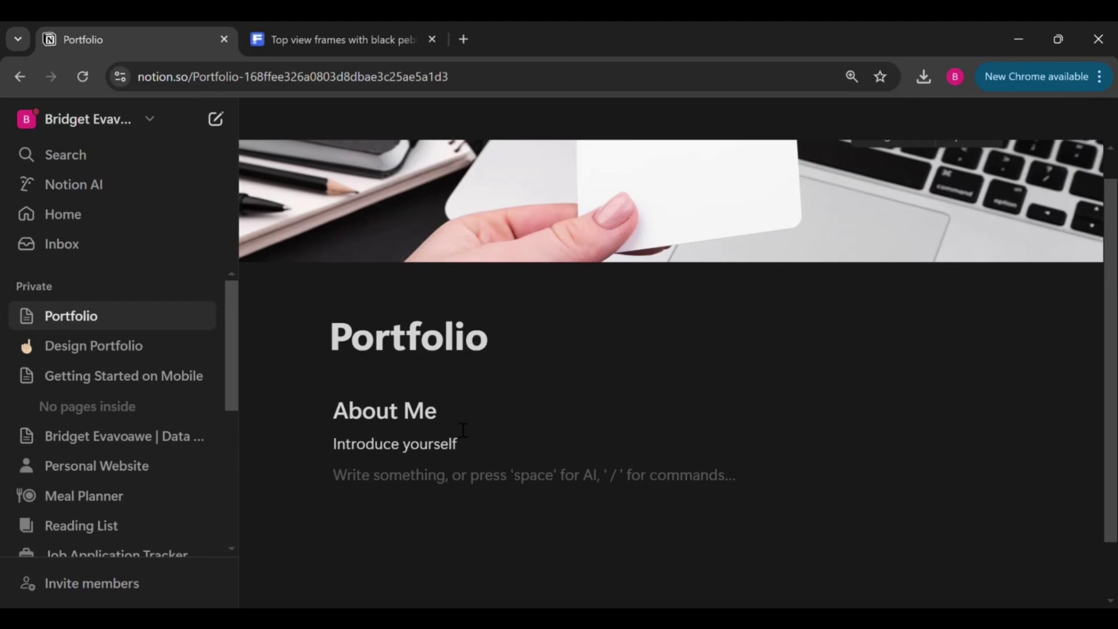
text(/Di)
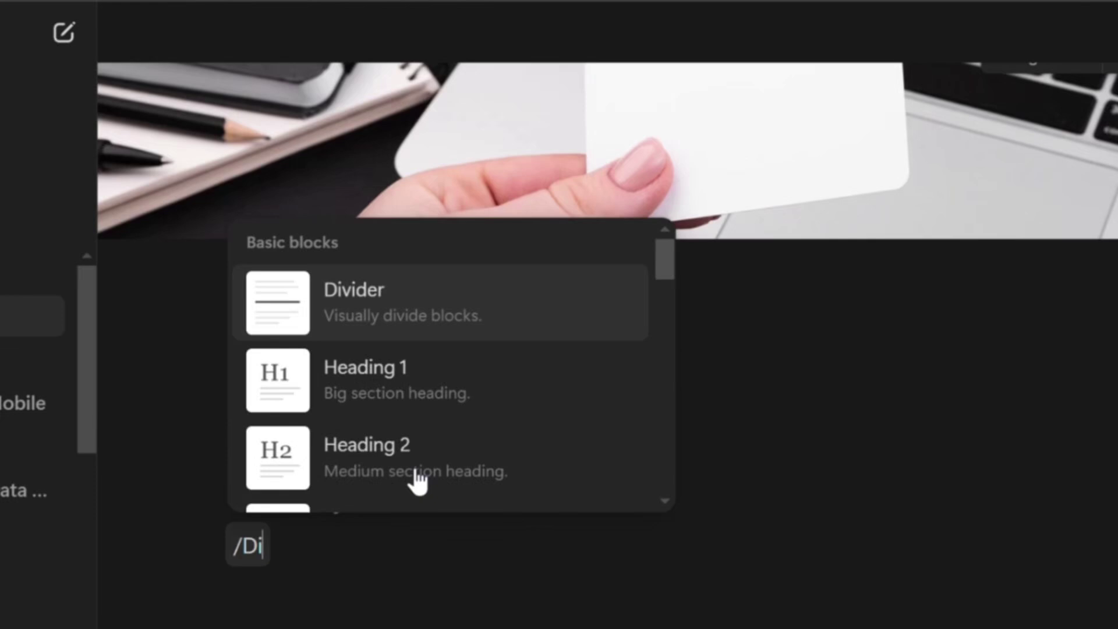
text(vider)
click(379, 495)
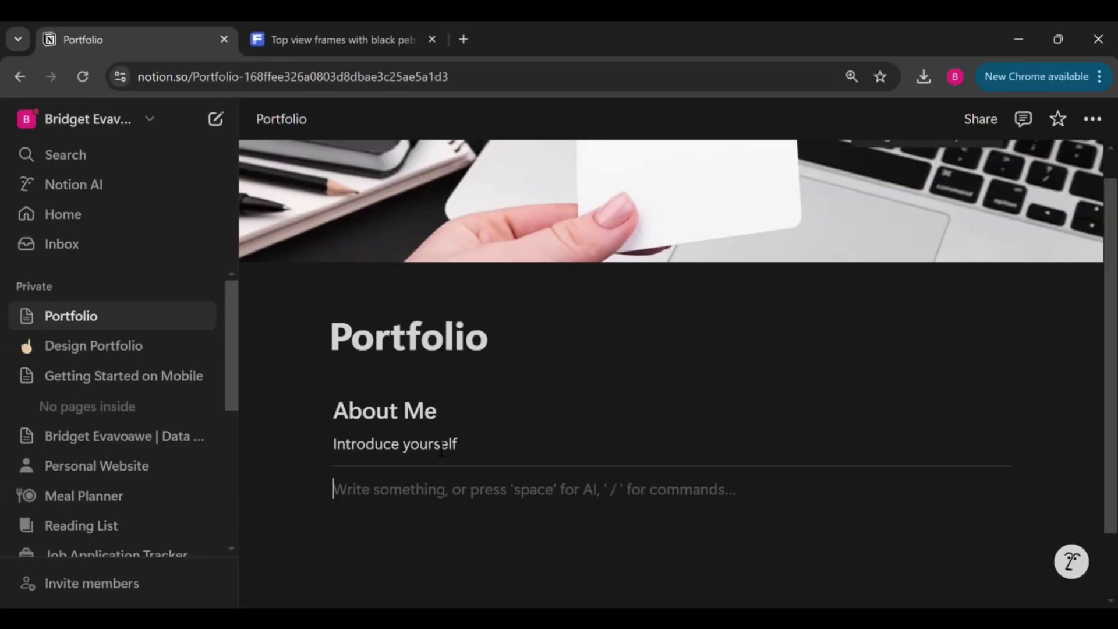
text(Projec)
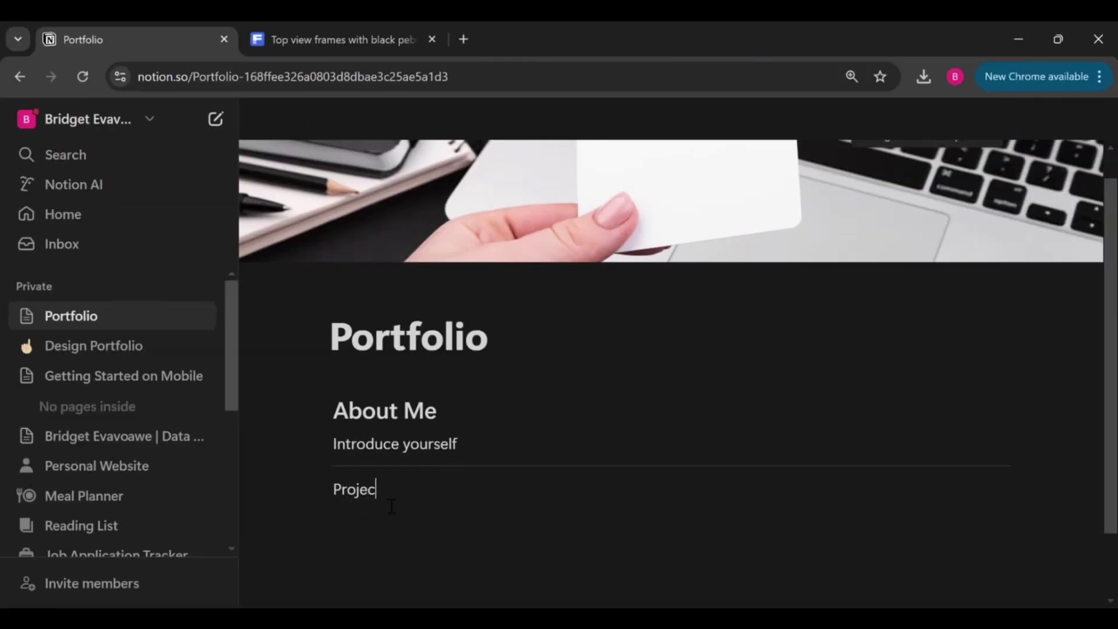
Make 'Projects' a Heading 2 with the line 'Showcase your work' and a divider below
key(shift+Home)
click(500, 448)
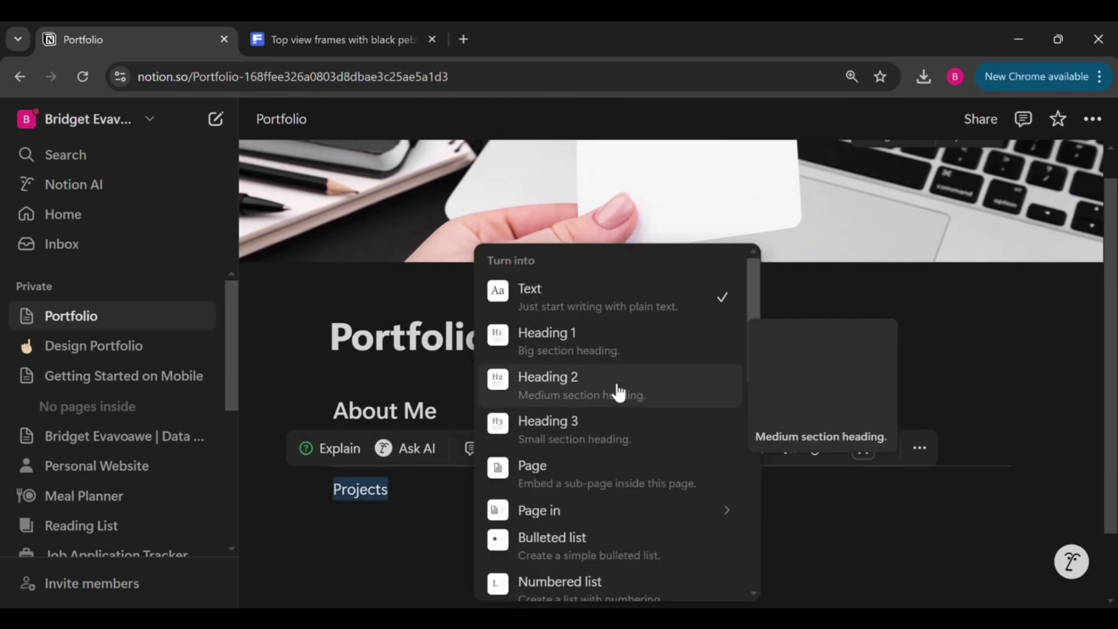
click(578, 390)
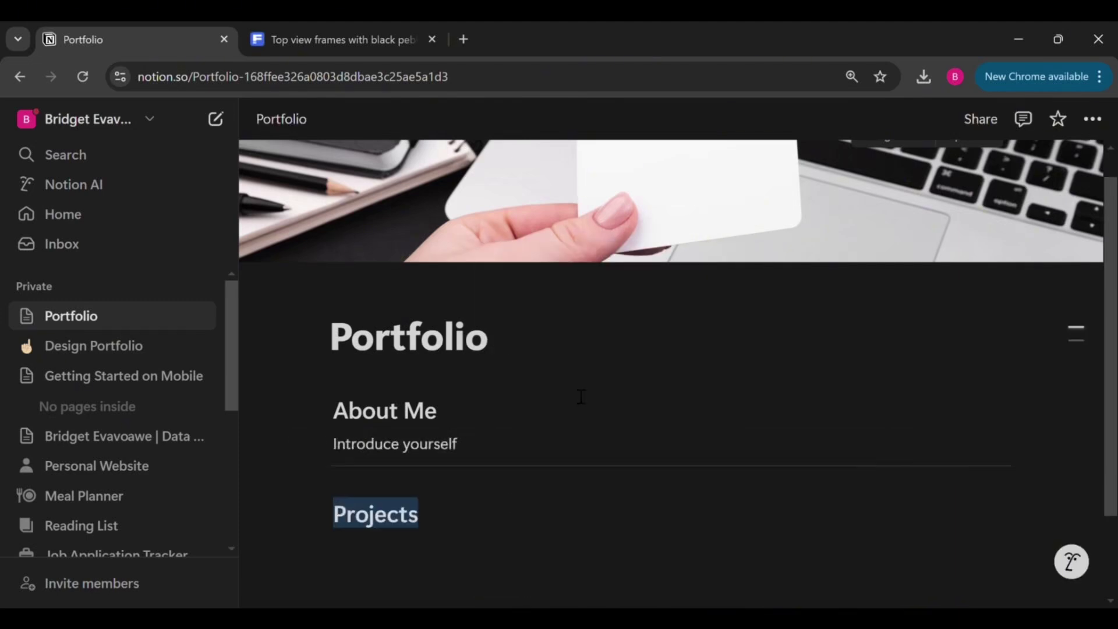
click(458, 537)
key(Return)
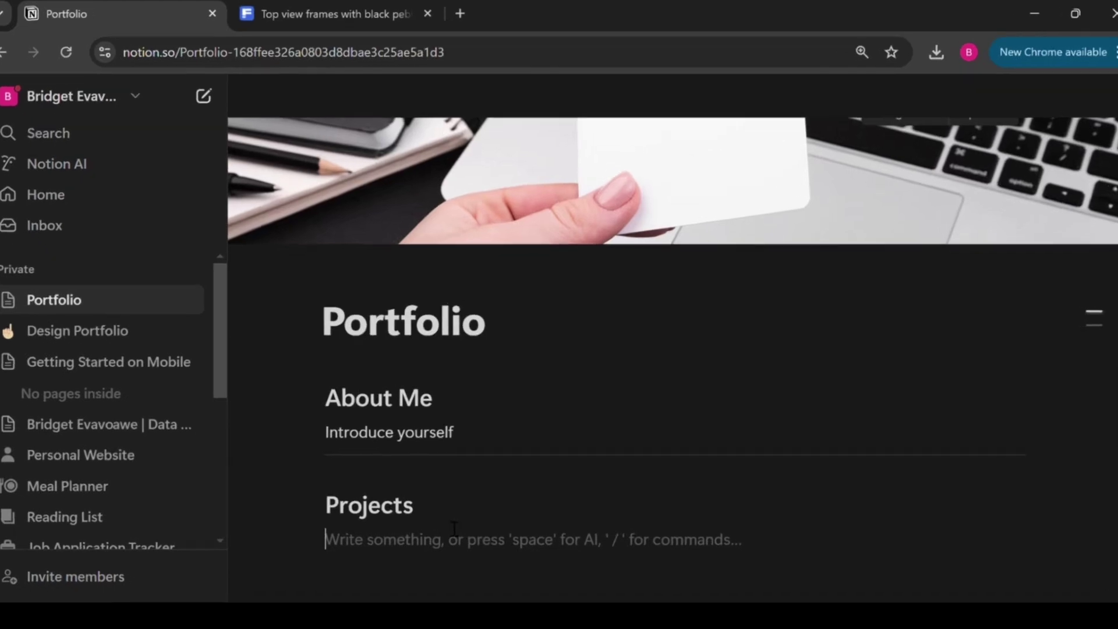
text(Showcase your work)
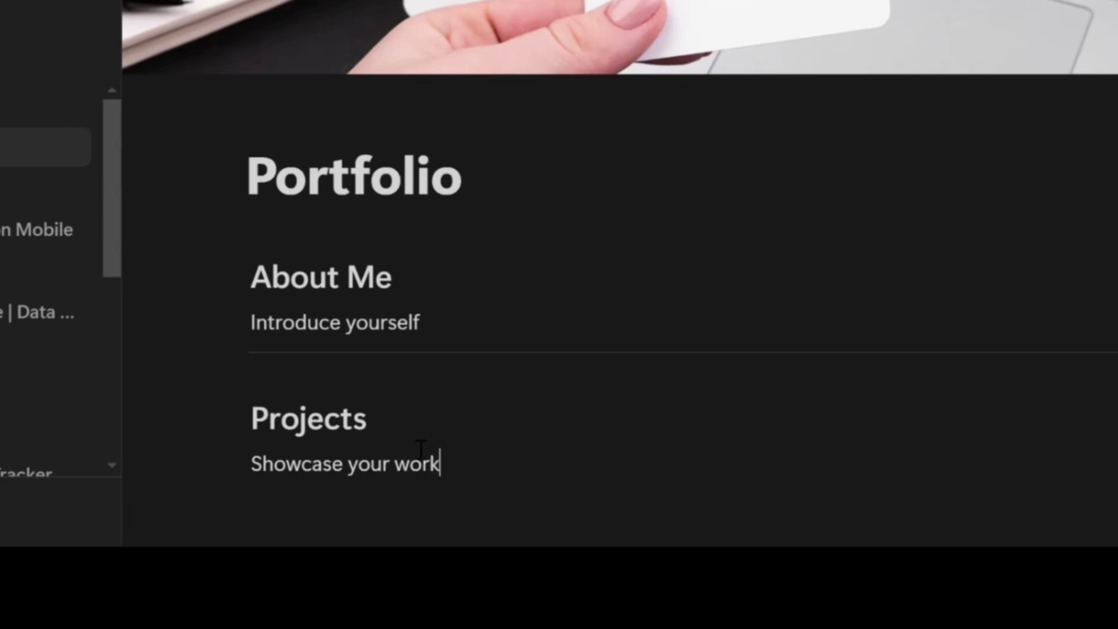
key(Return)
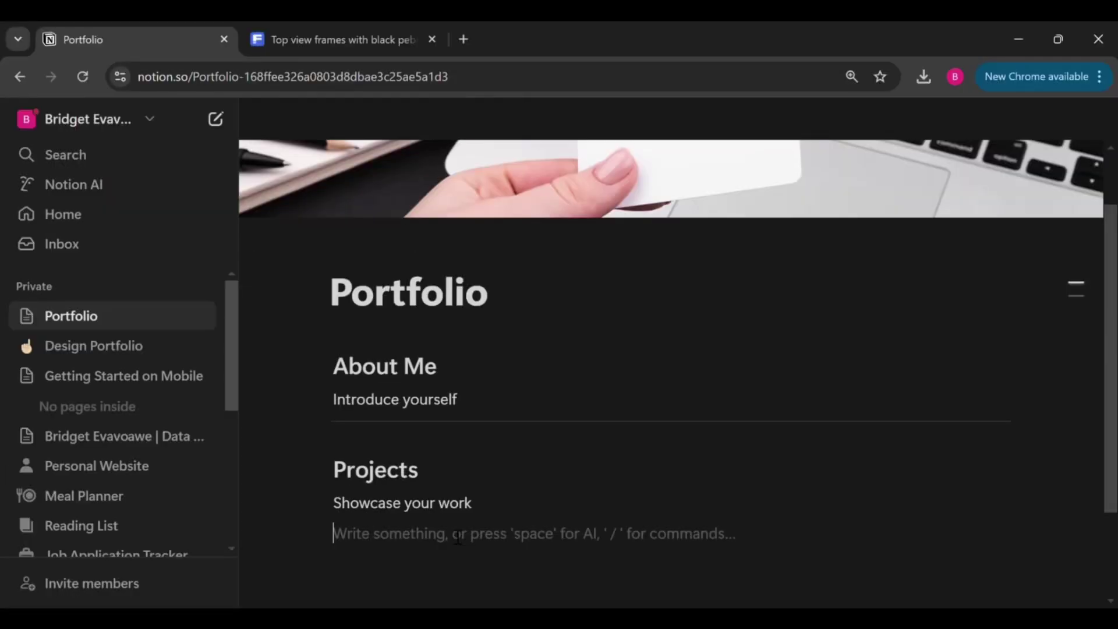
text(/divider)
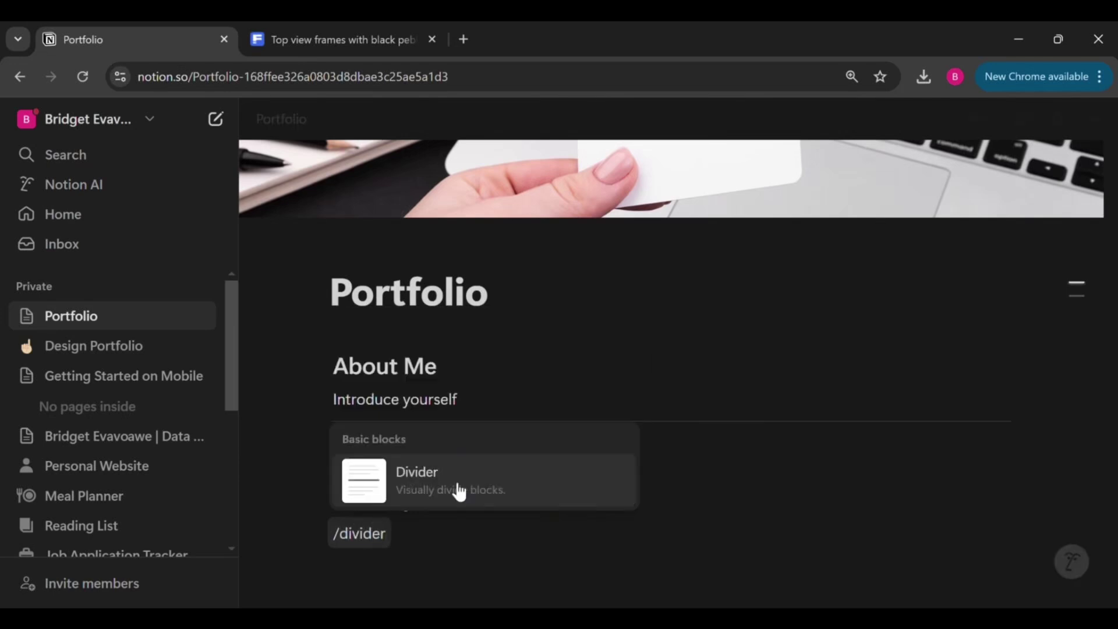
click(457, 491)
Add a 'Skills' Heading 2 with the line 'Highlight what you're great at'
text(/)
click(435, 495)
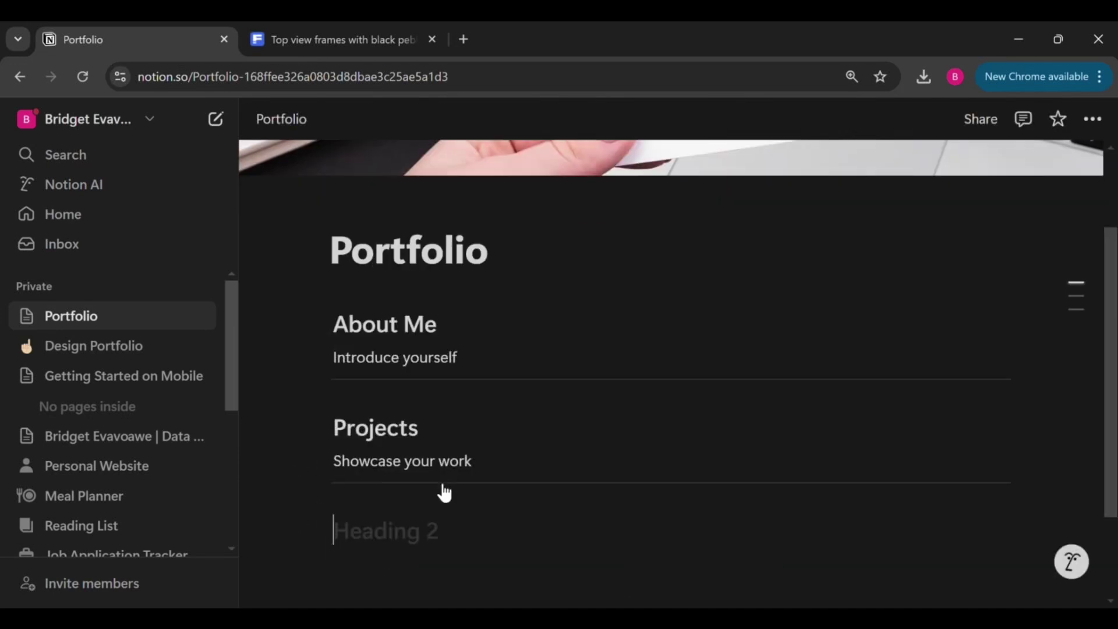
text(Skills)
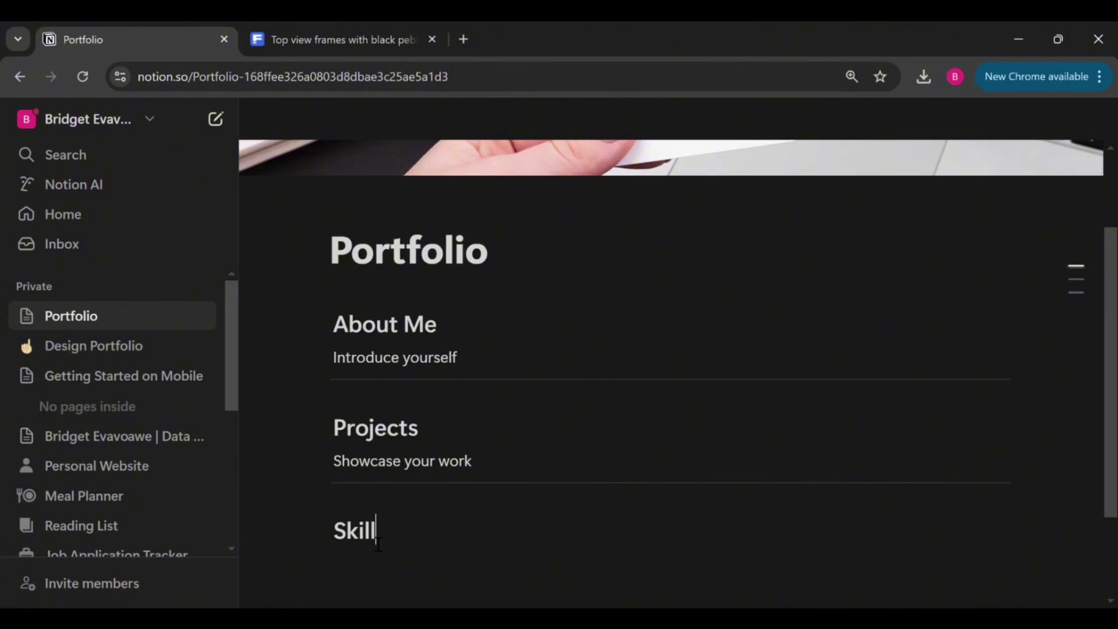
key(Return)
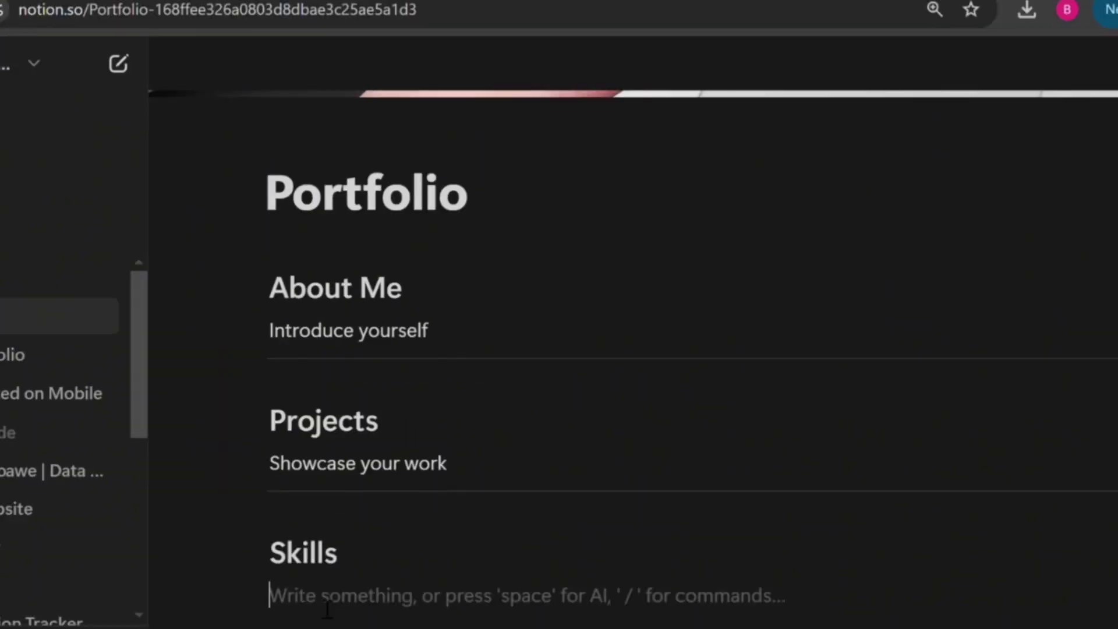
text(Highlight w)
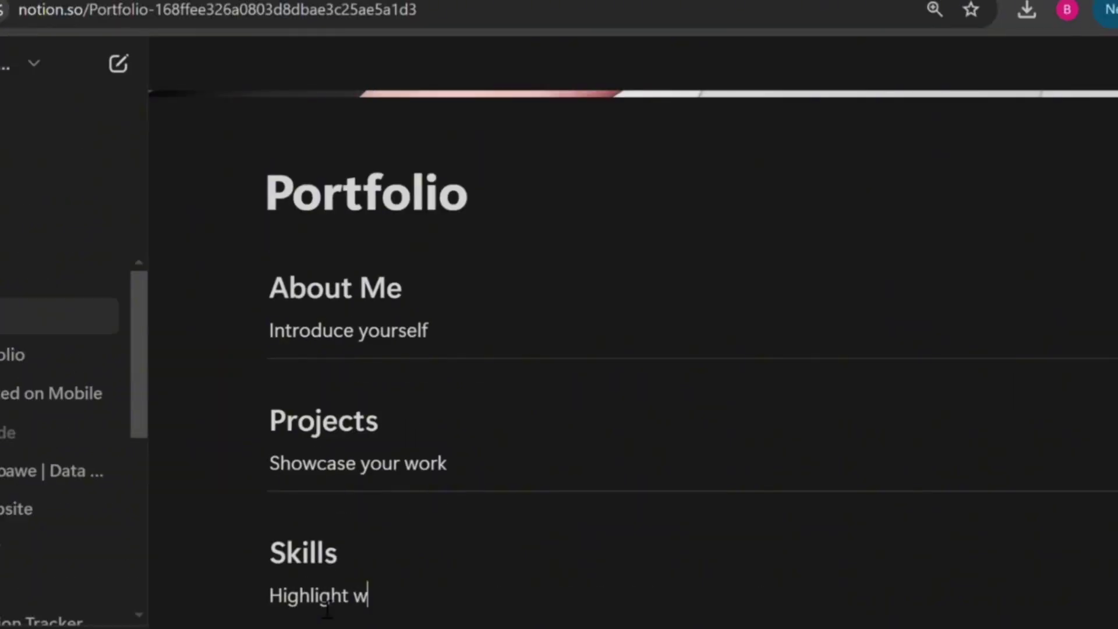
text(hat you're)
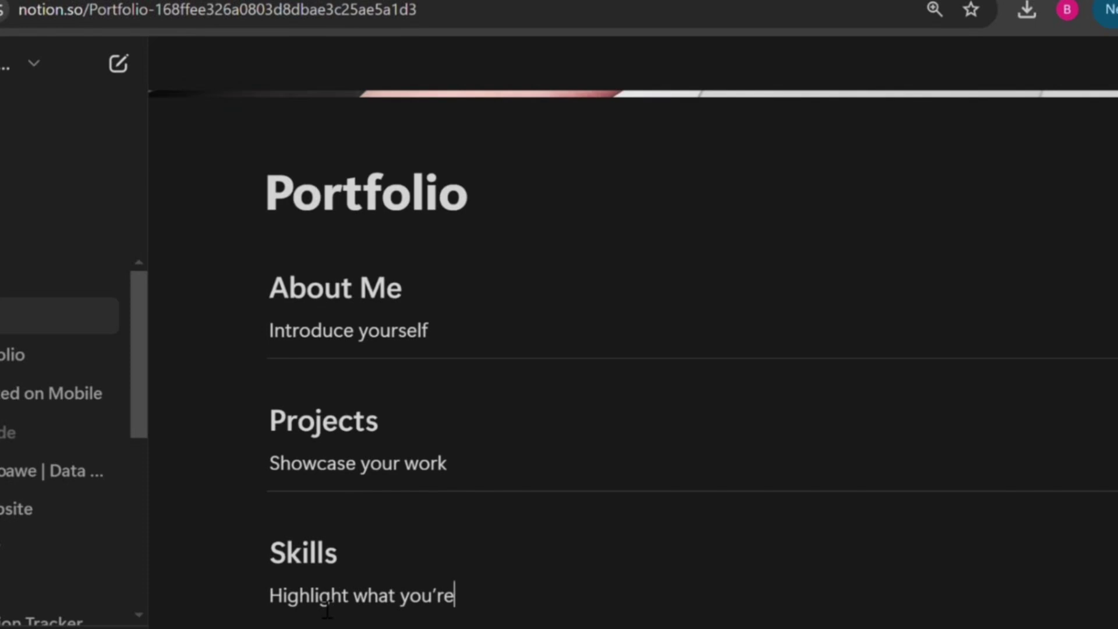
text( great at)
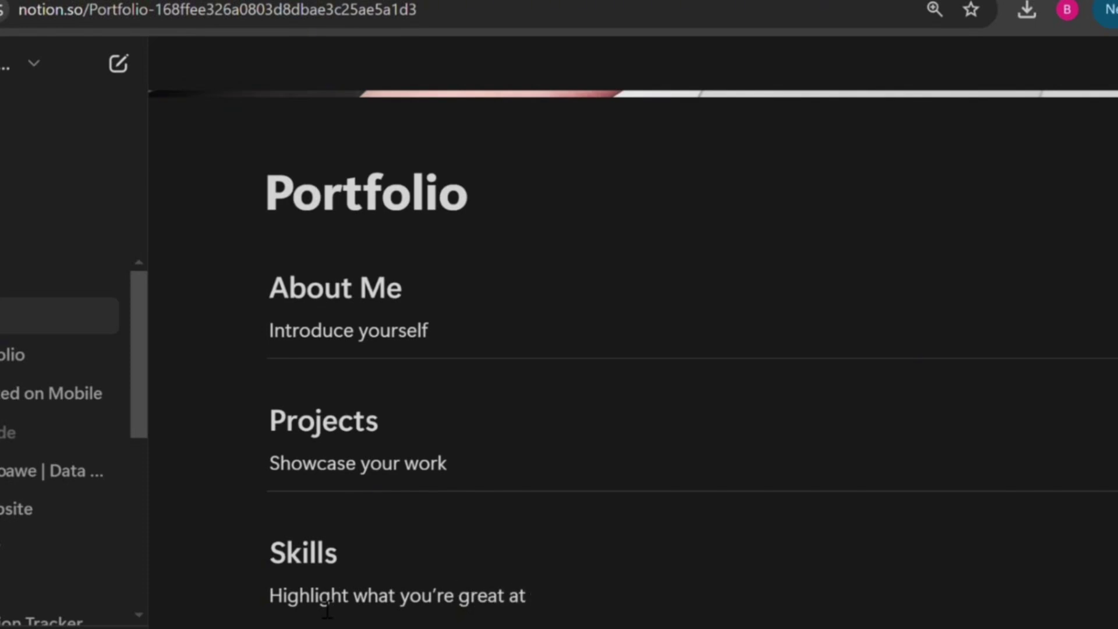
Add a 'Contact Info' Heading 2 with the line 'Make it easy for people to reach you'
key(Return)
text(/H)
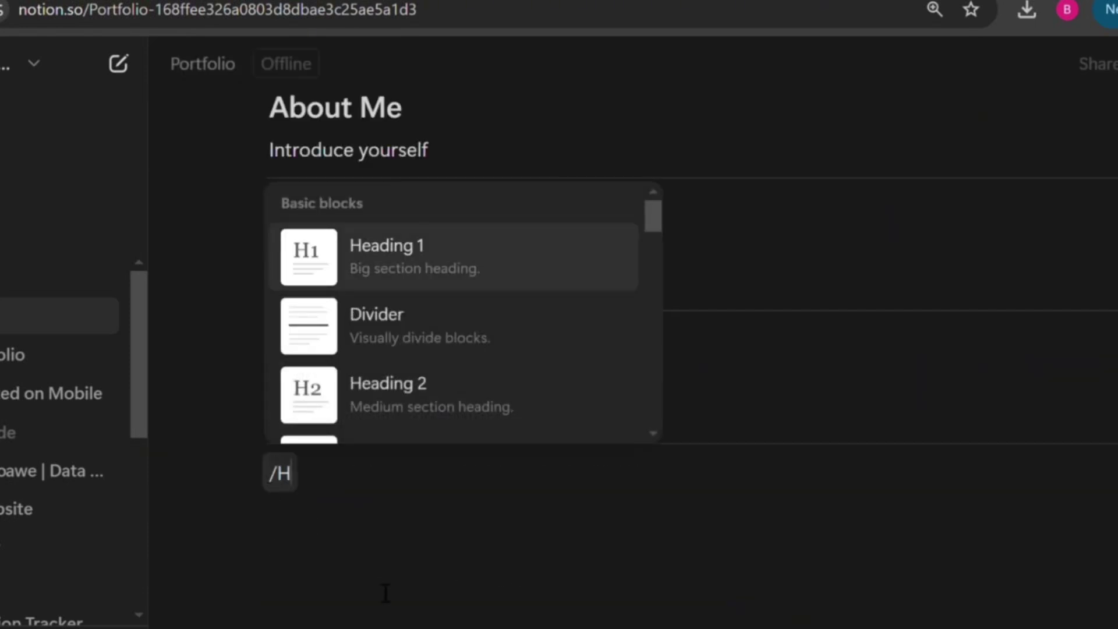
click(463, 414)
text(Contact)
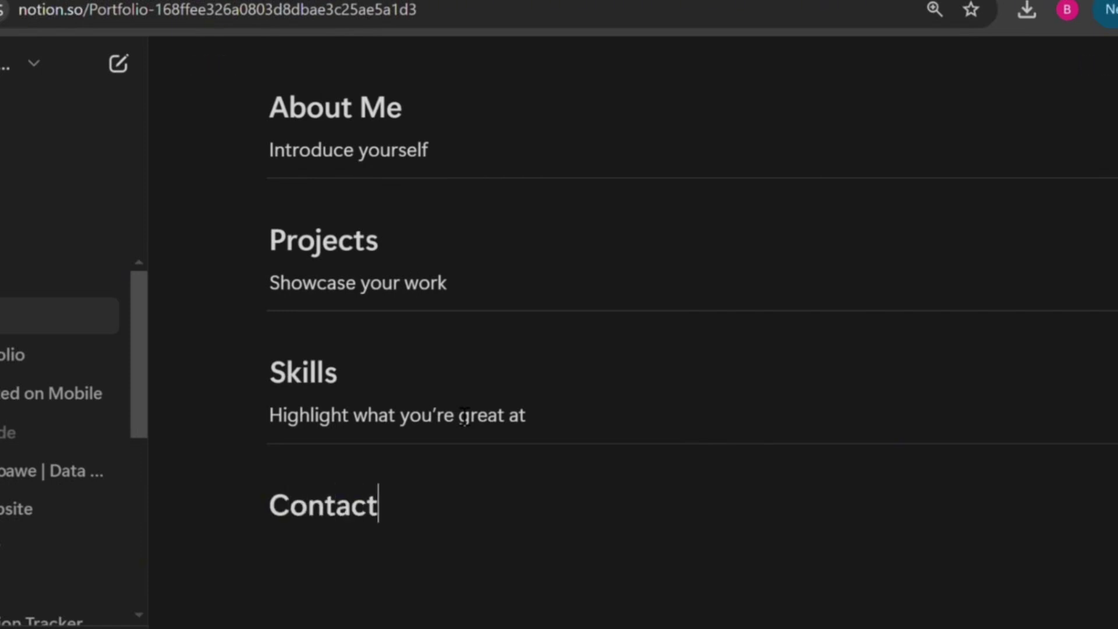
text( Info)
key(Return)
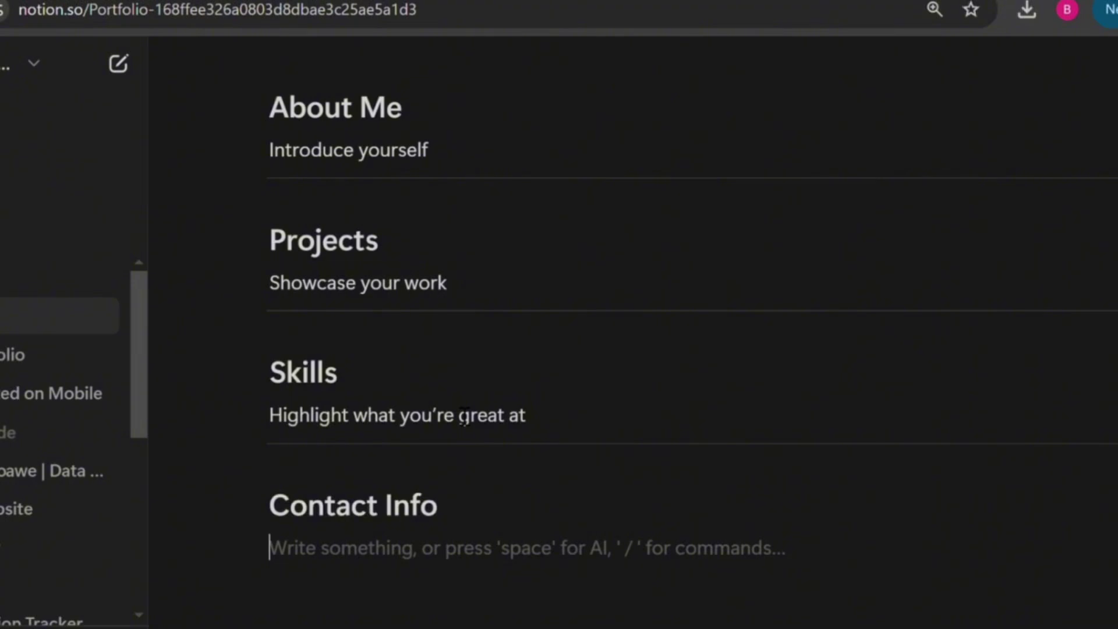
text(Make it e)
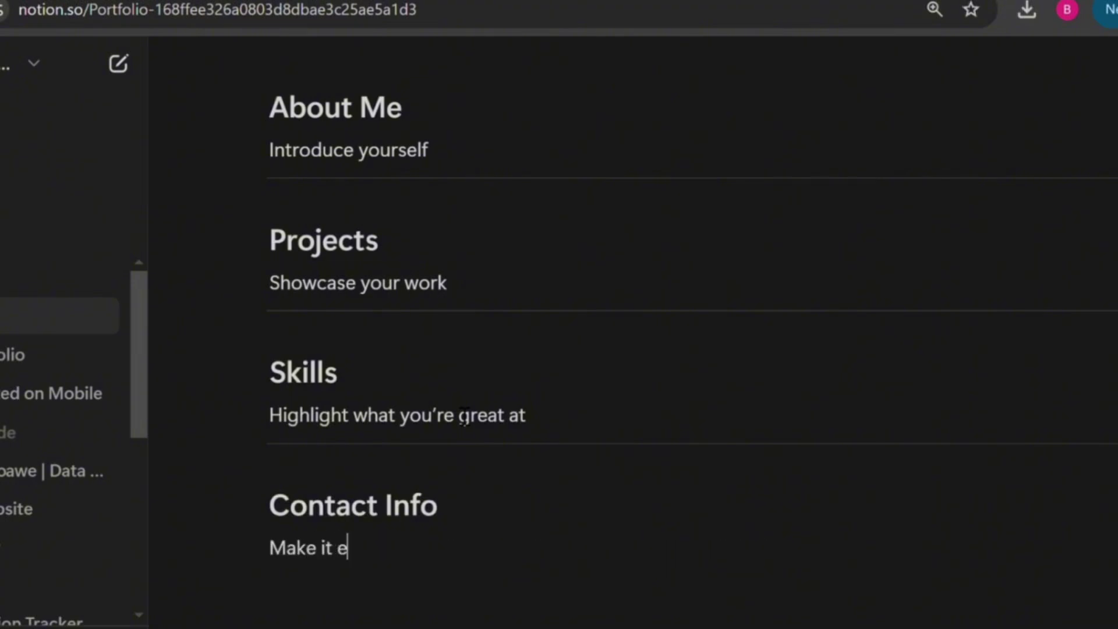
text(asy for people )
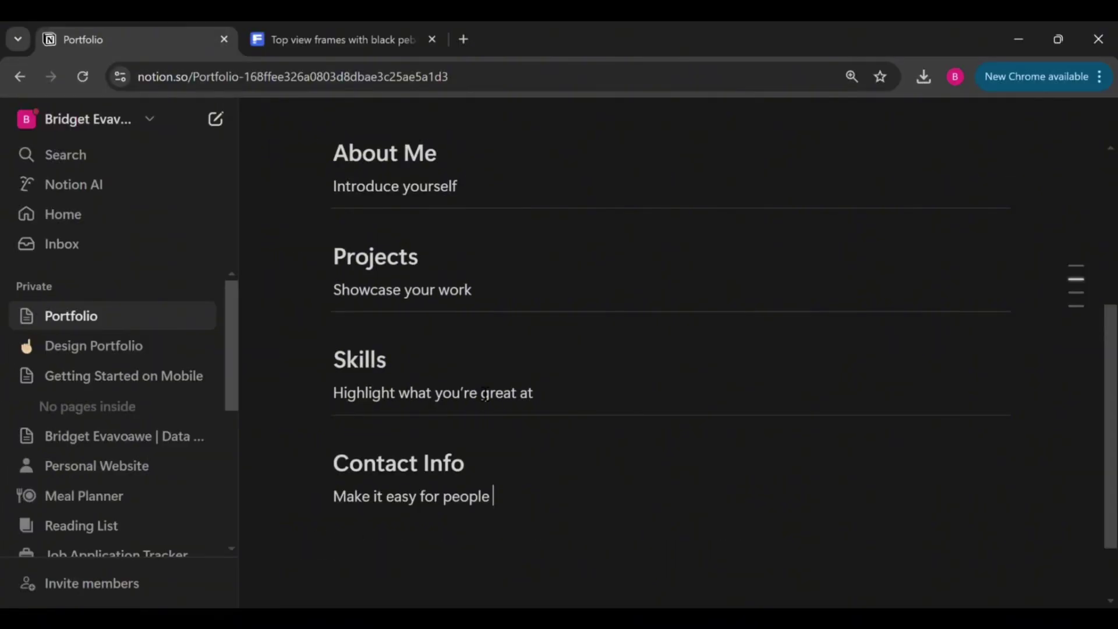
text(to reach you)
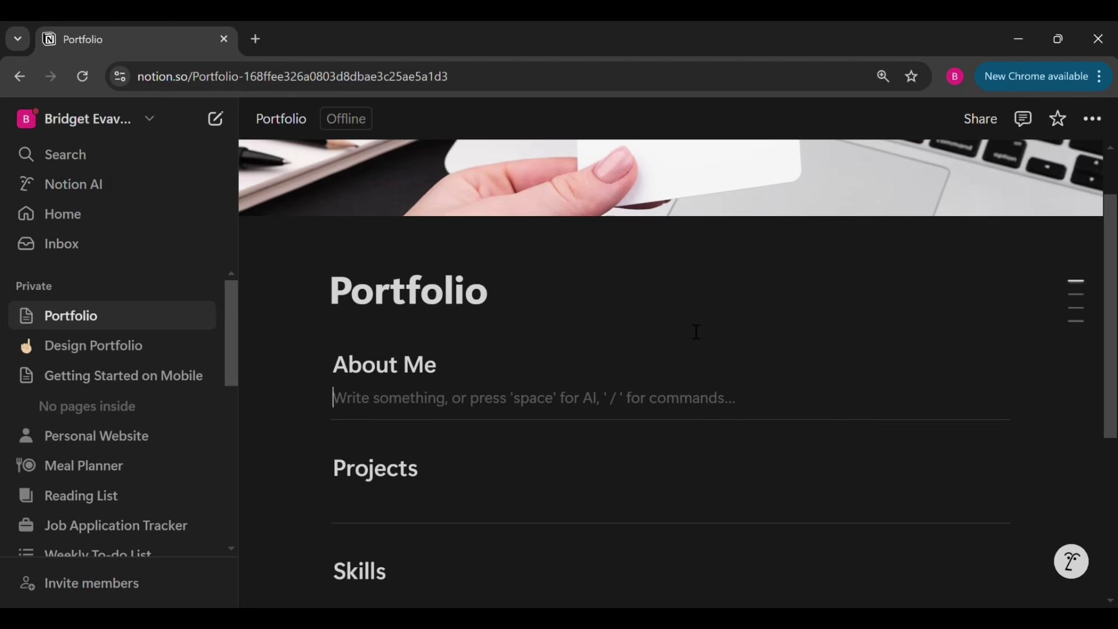
Paste the 'Hi, I'm [Your Name]' greeting and Virtual Assistant bio under About Me
text(Hi, I’m [Your Name] I’m a skilled Virtual Assistant with [X] years of experience helping busy professionals and small businesses stay organized. I have a proven track record of improving efficiency by streamlining workflows, managing tasks, organizing calendars, and handling data. My passion is making sure businesses run smoothly by anticipating needs and creating effective systems.)
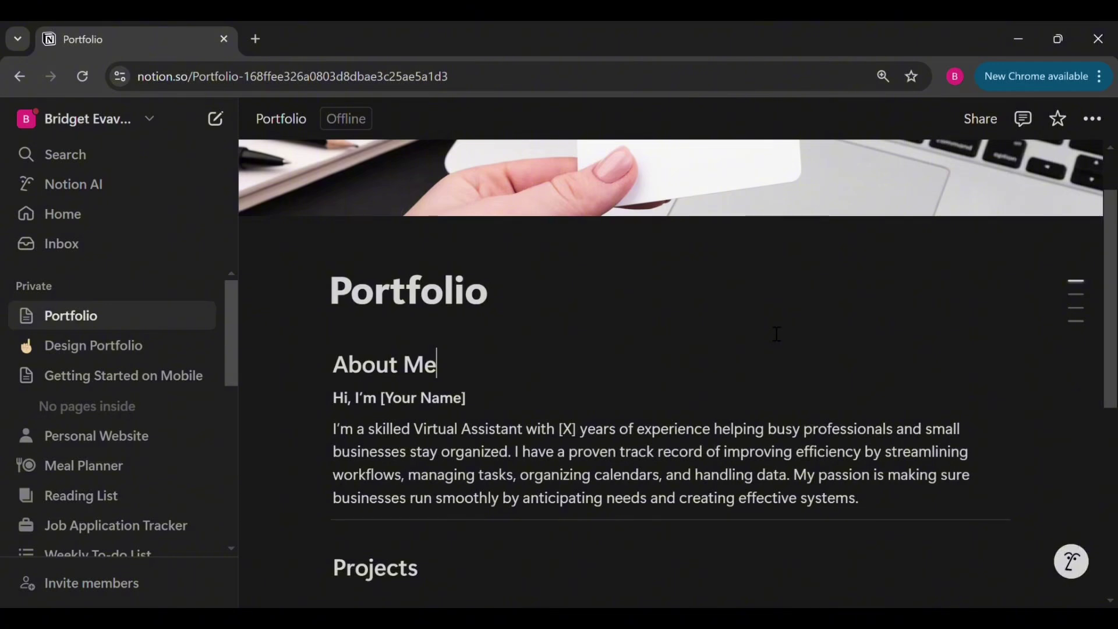
click(494, 367)
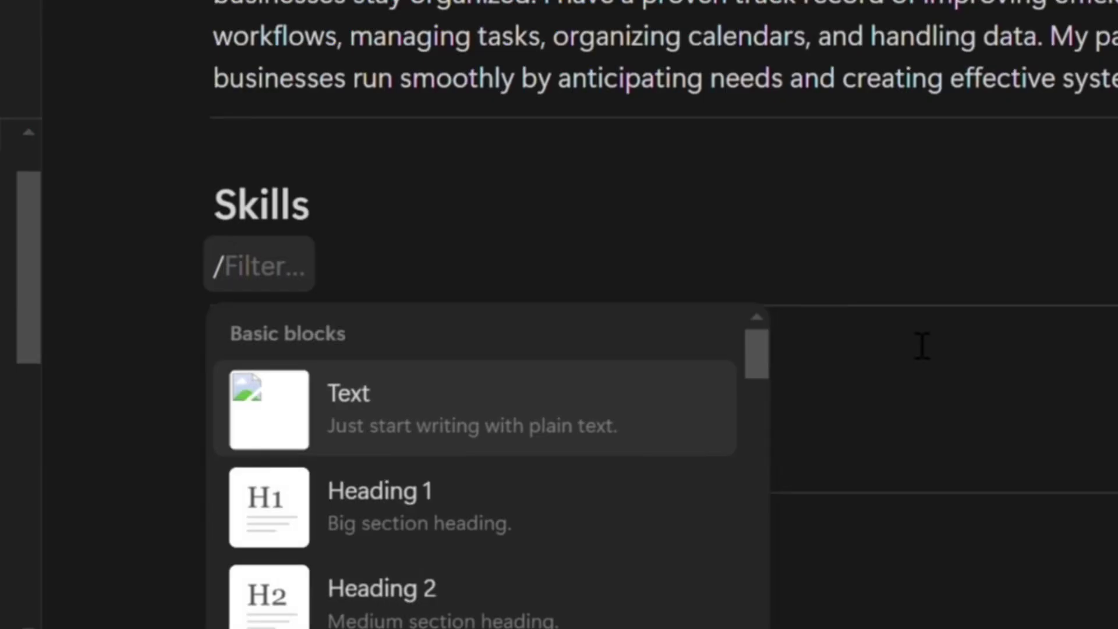
Start a bulleted Skills list with 'Calendar and email management' and 'Data Entry and Organization'
text(lis)
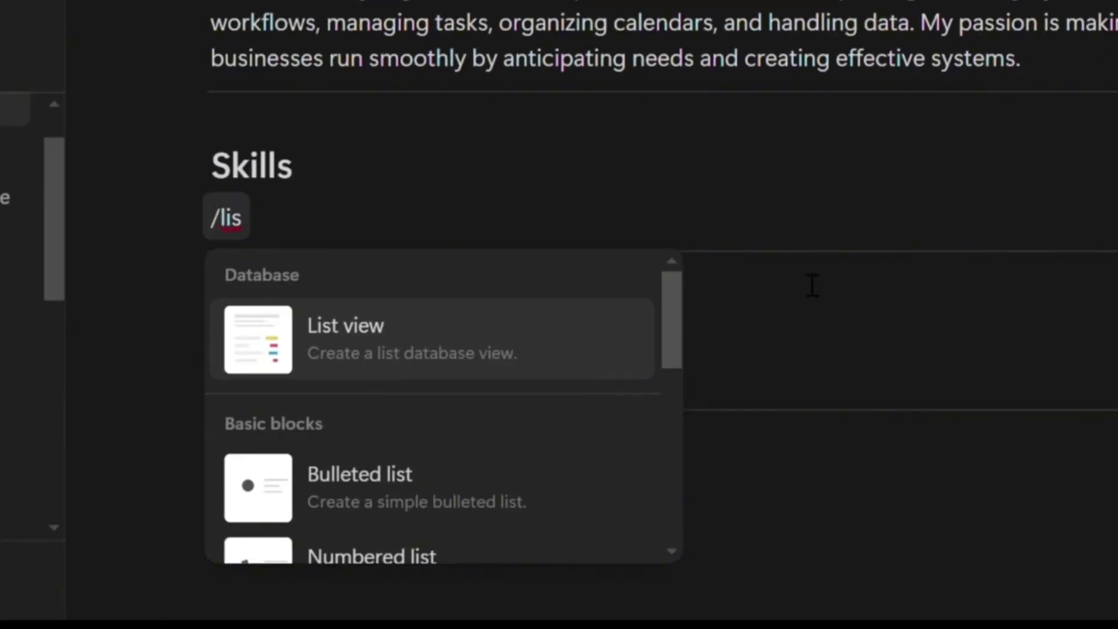
text(t)
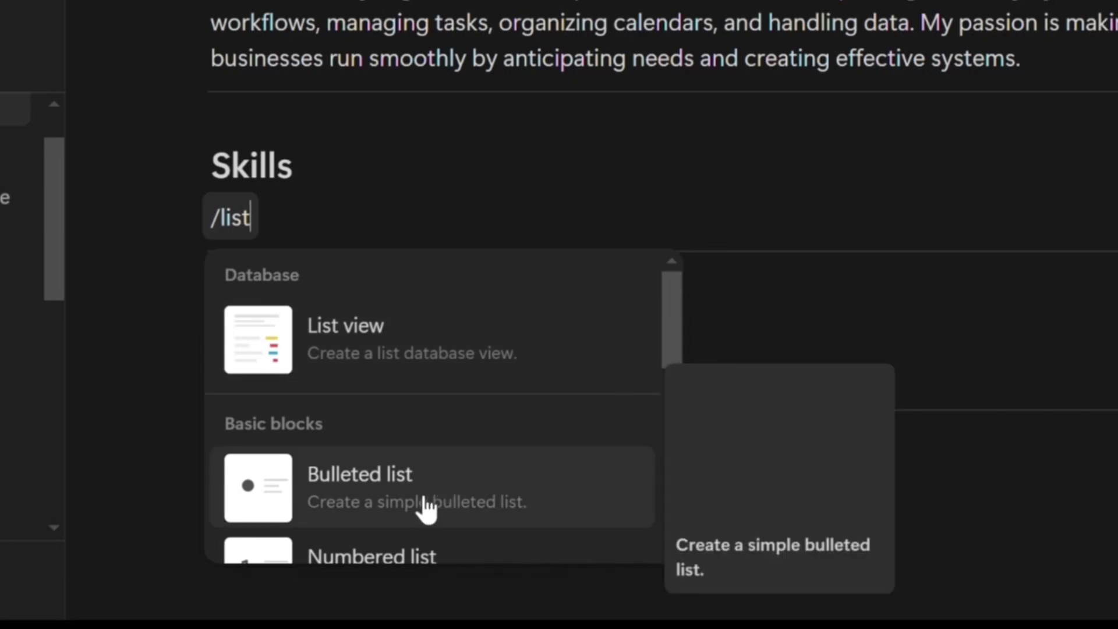
click(424, 508)
text(Calend)
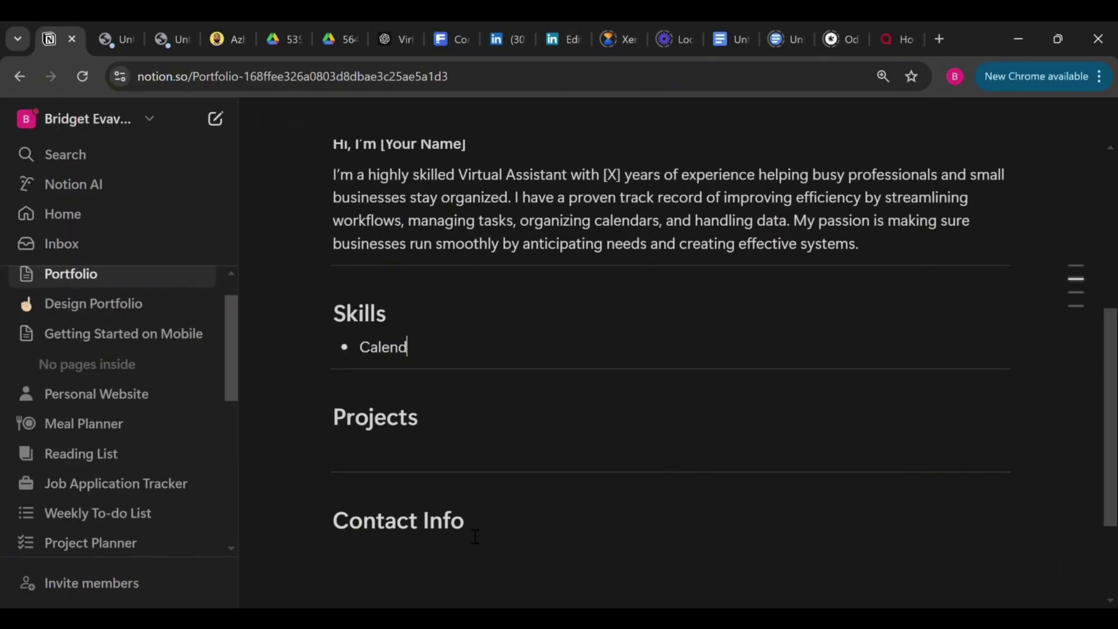
text(ar and email management)
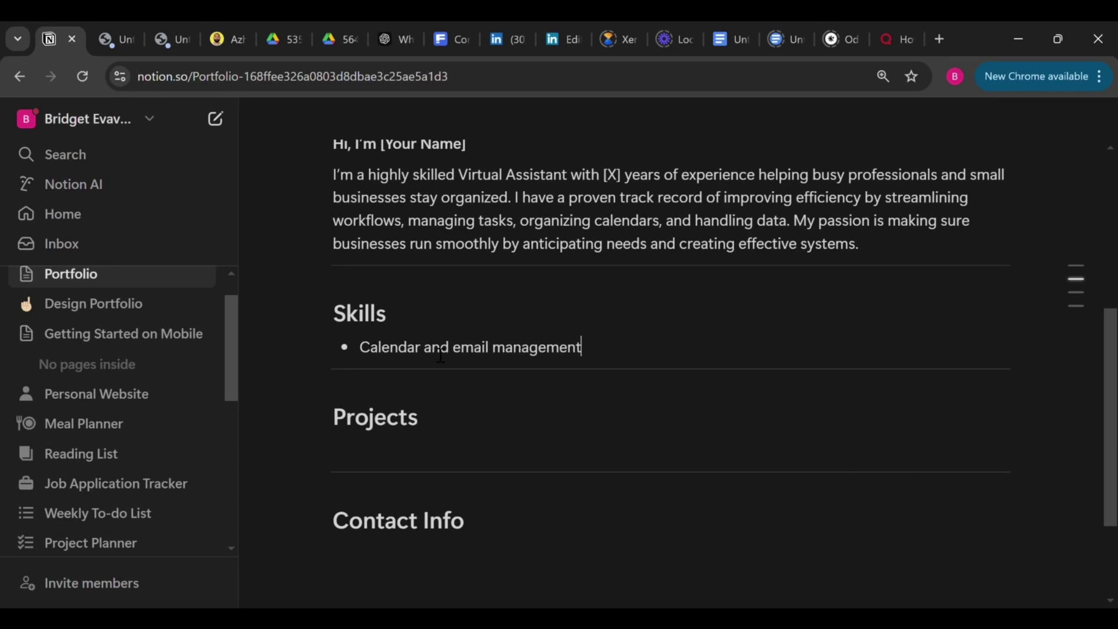
key(Return)
text(Data Entry and)
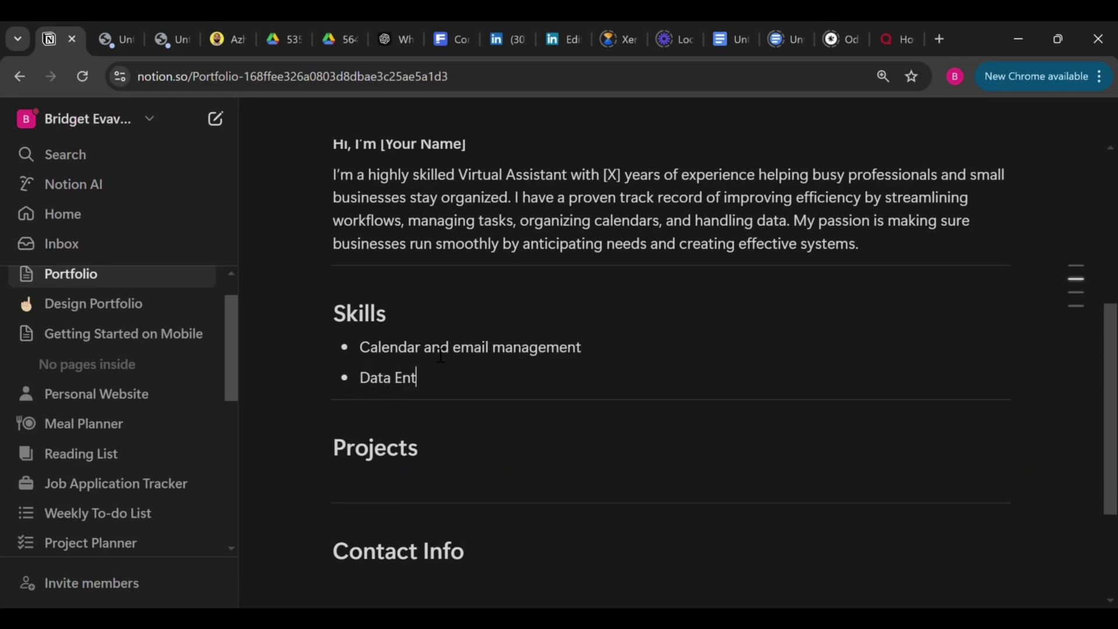
text( Organization)
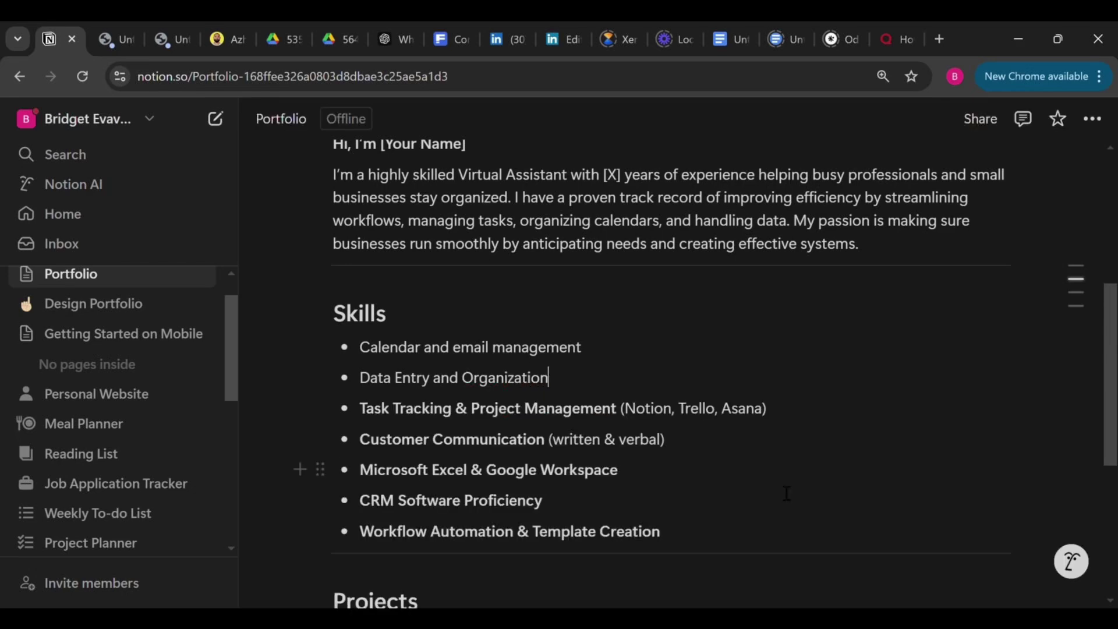
scroll(786, 495, down, 4)
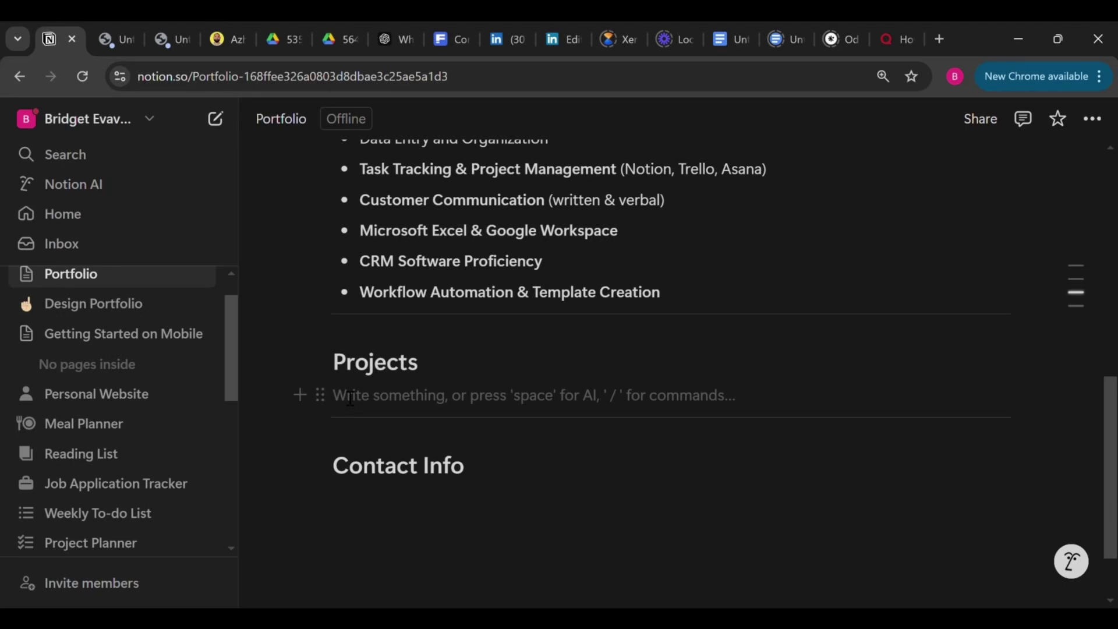
Insert a blank Gallery database under the Projects heading with /gallery
scroll(541, 313, down, 2)
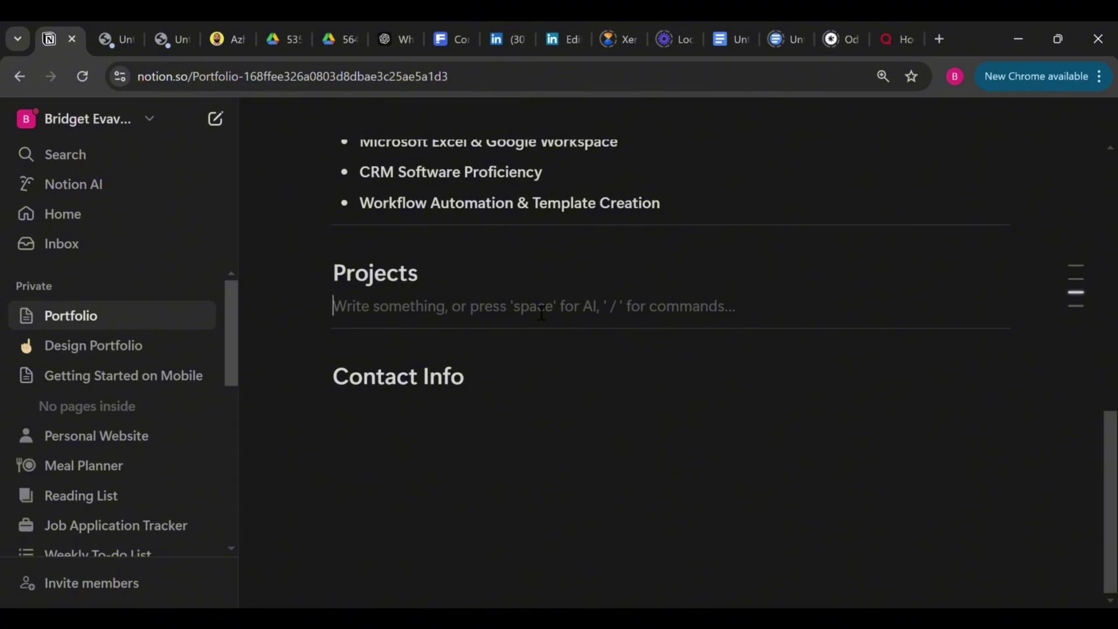
text(/g)
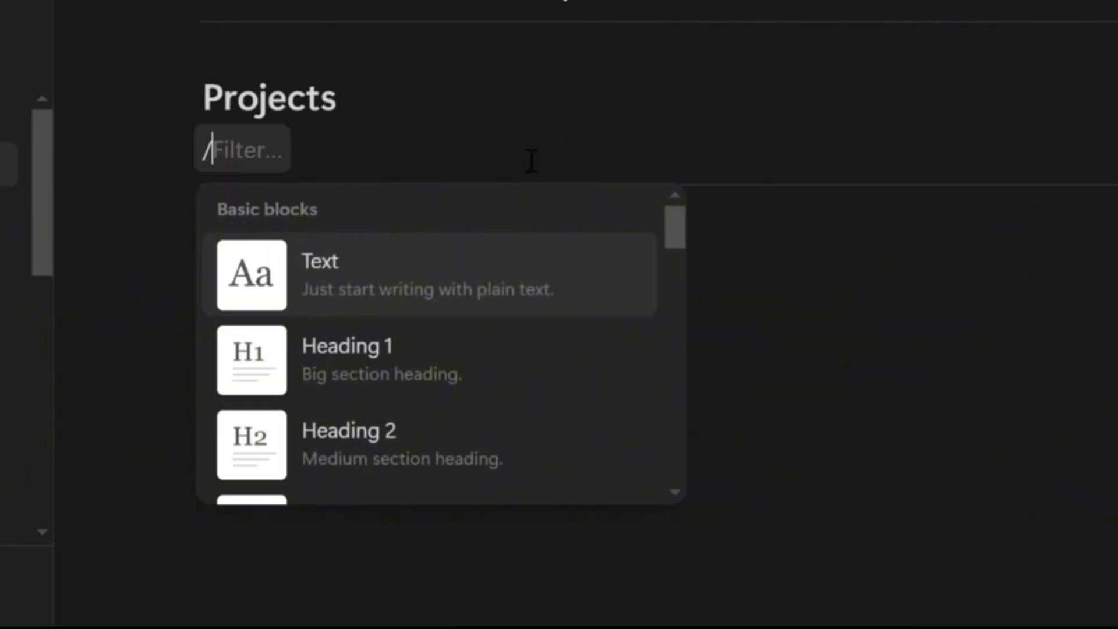
text(a)
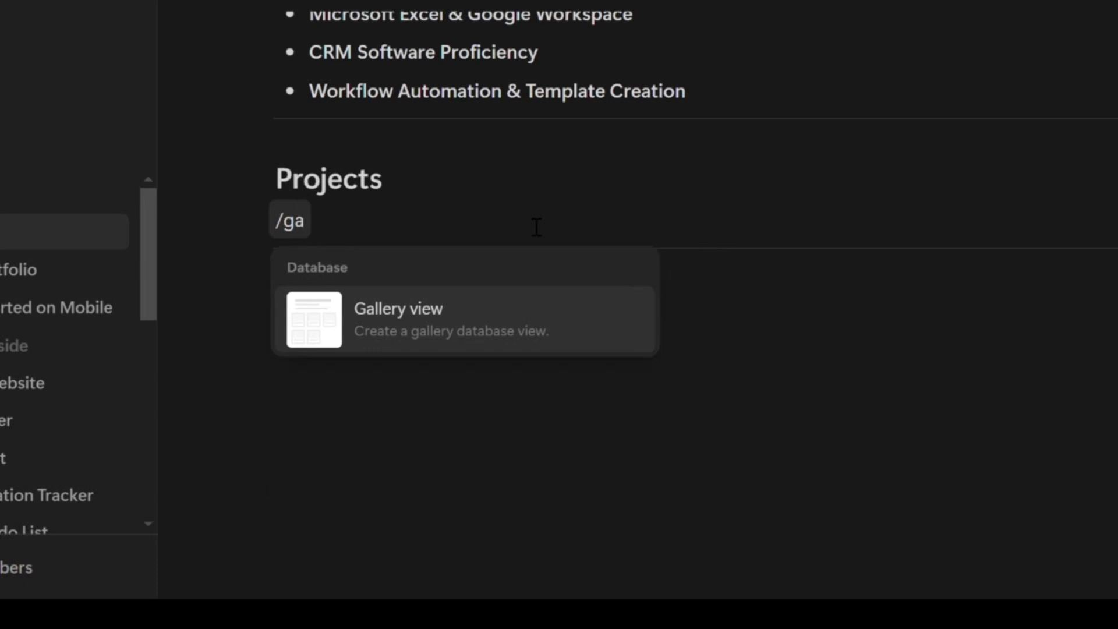
mouse_move(481, 341)
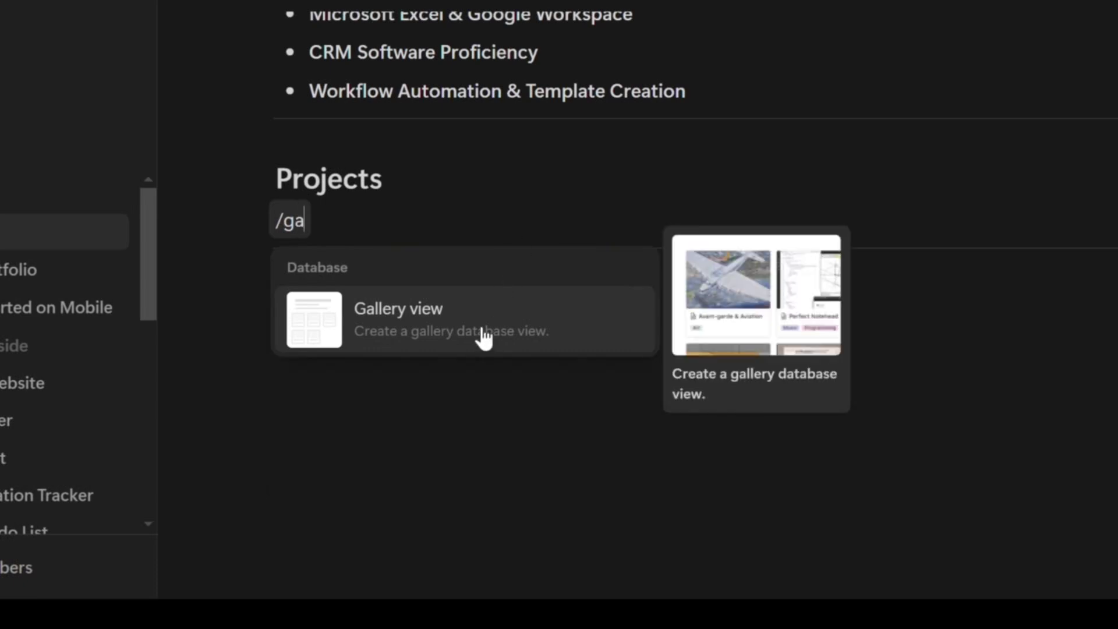
click(483, 338)
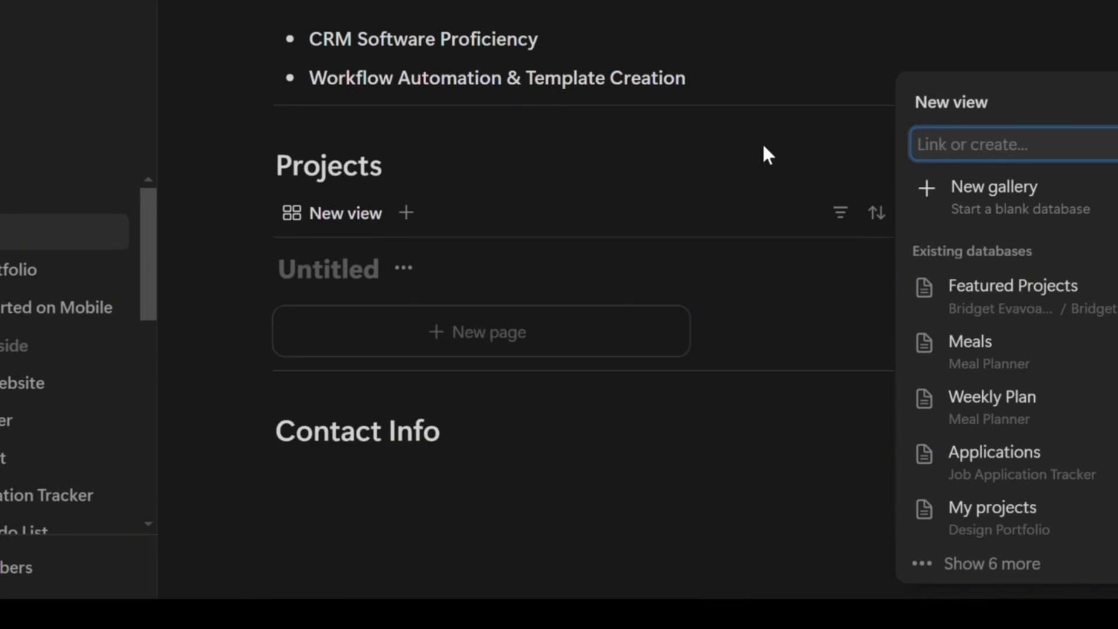
click(775, 156)
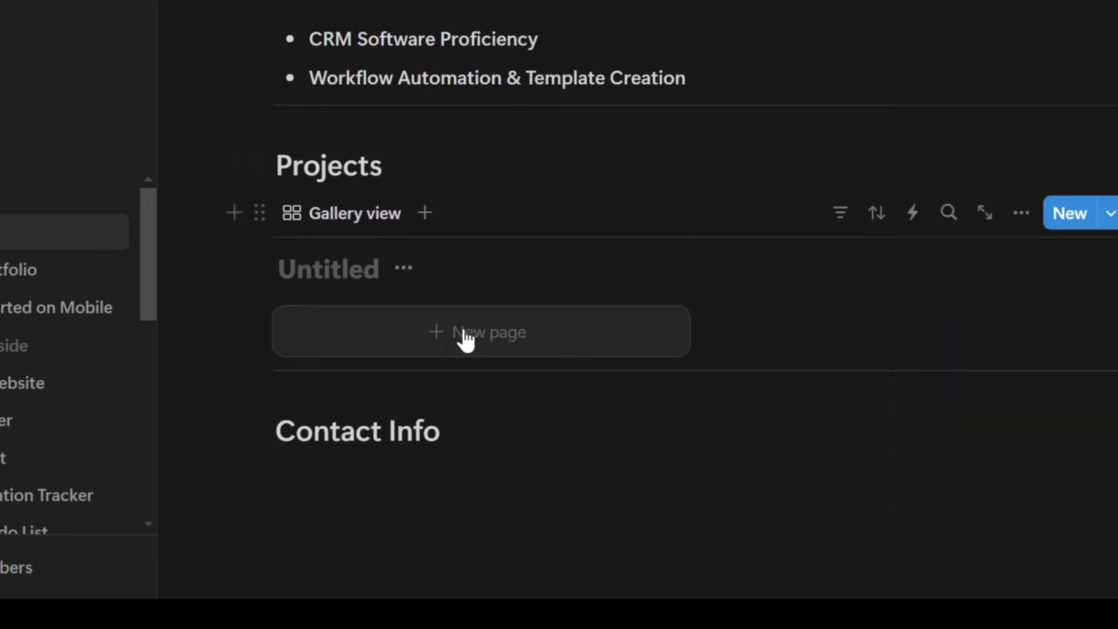
Title the gallery 'Featured Projects' and add a new entry page to it
click(318, 283)
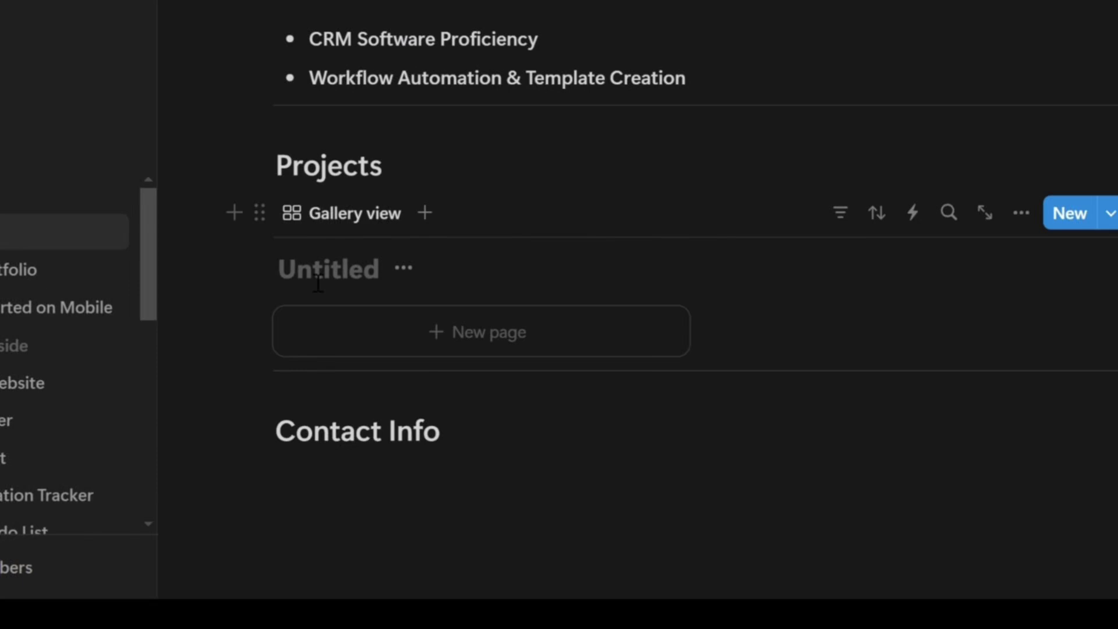
text(Featured Proj)
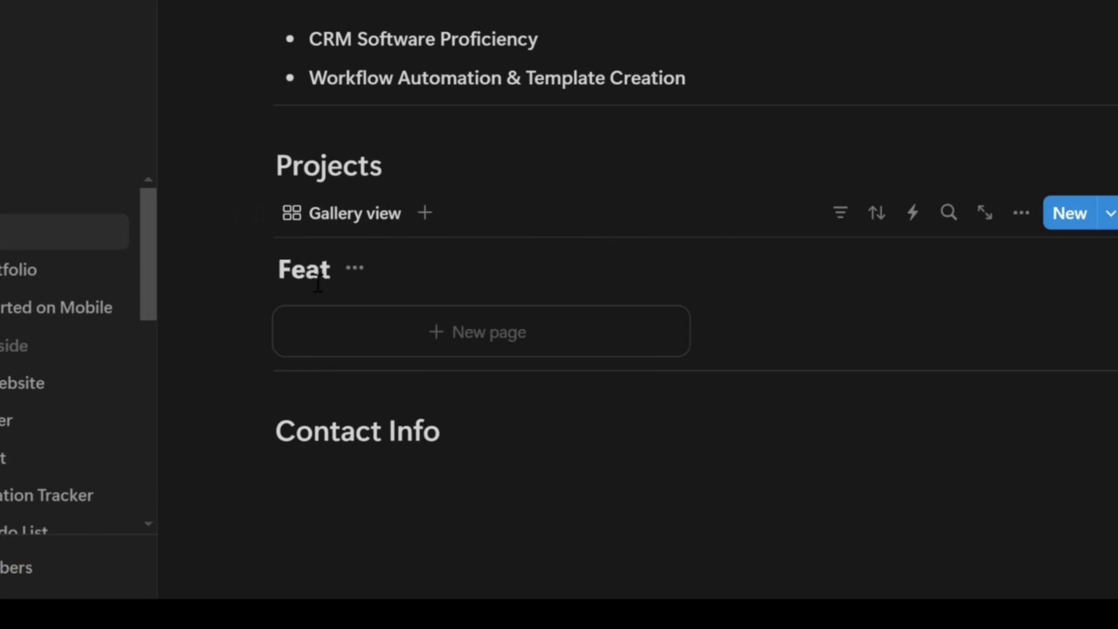
text(ects)
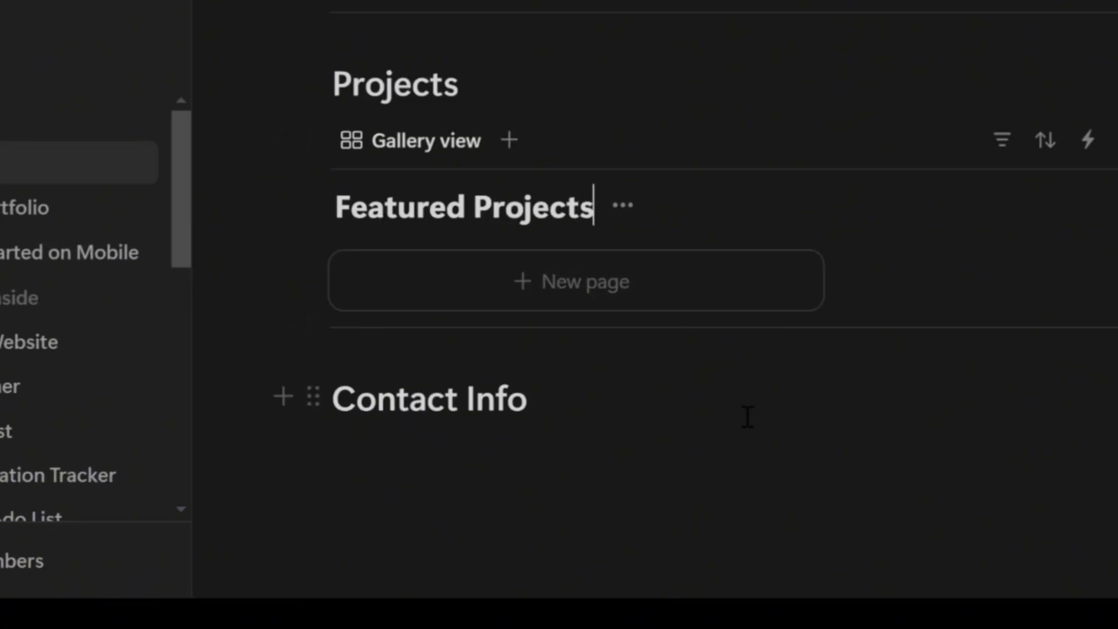
click(626, 297)
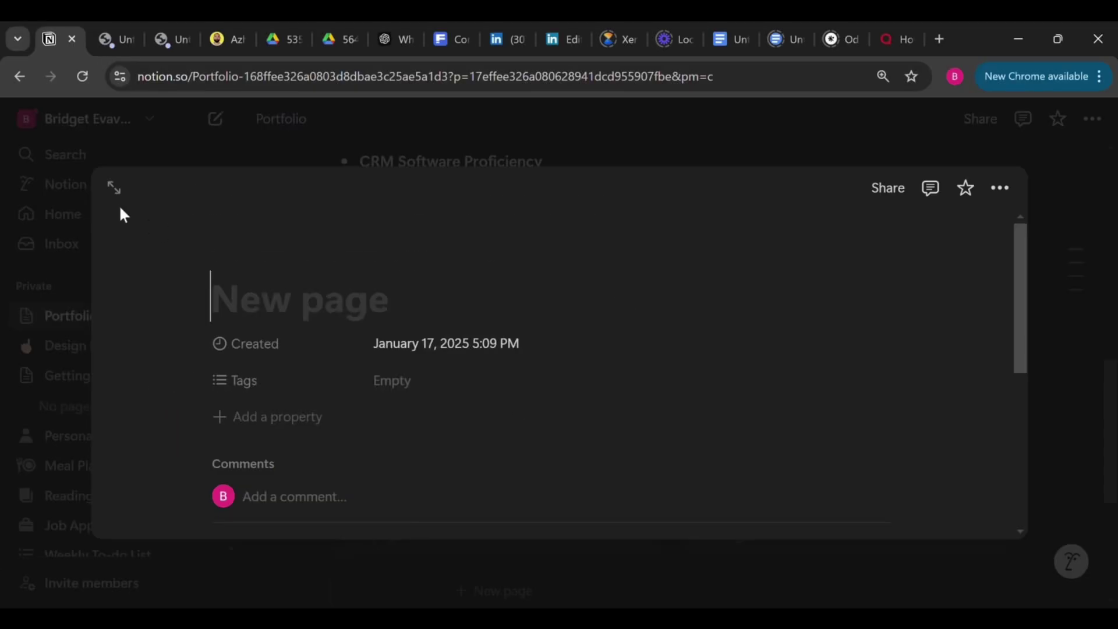
Open the new gallery entry as a full page and title it 'Data Entry and Contact Organization'
click(118, 192)
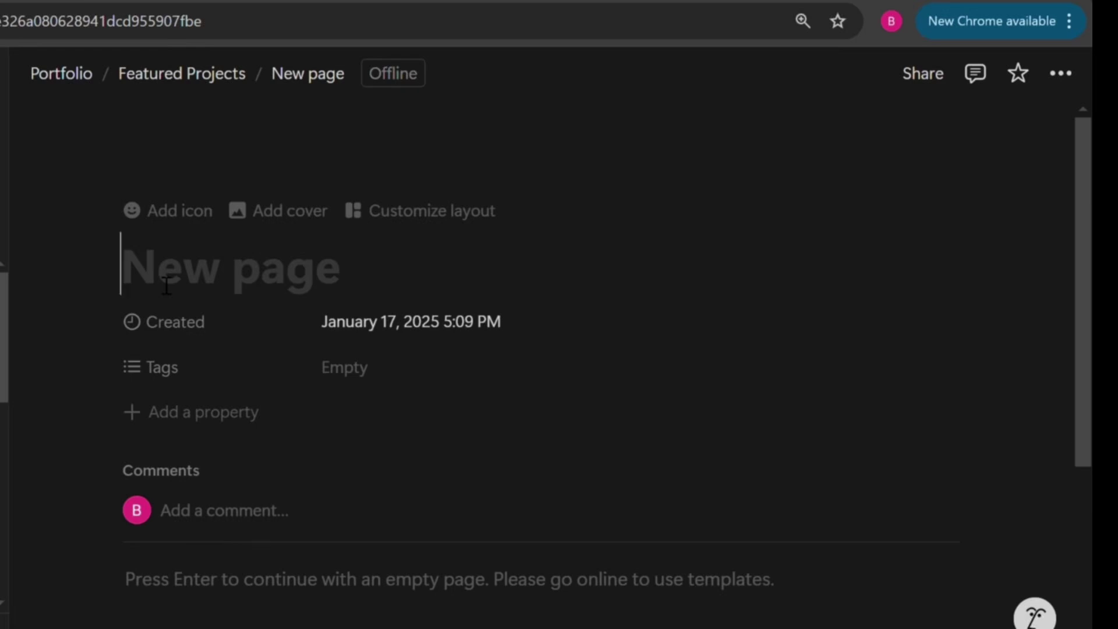
text(Da)
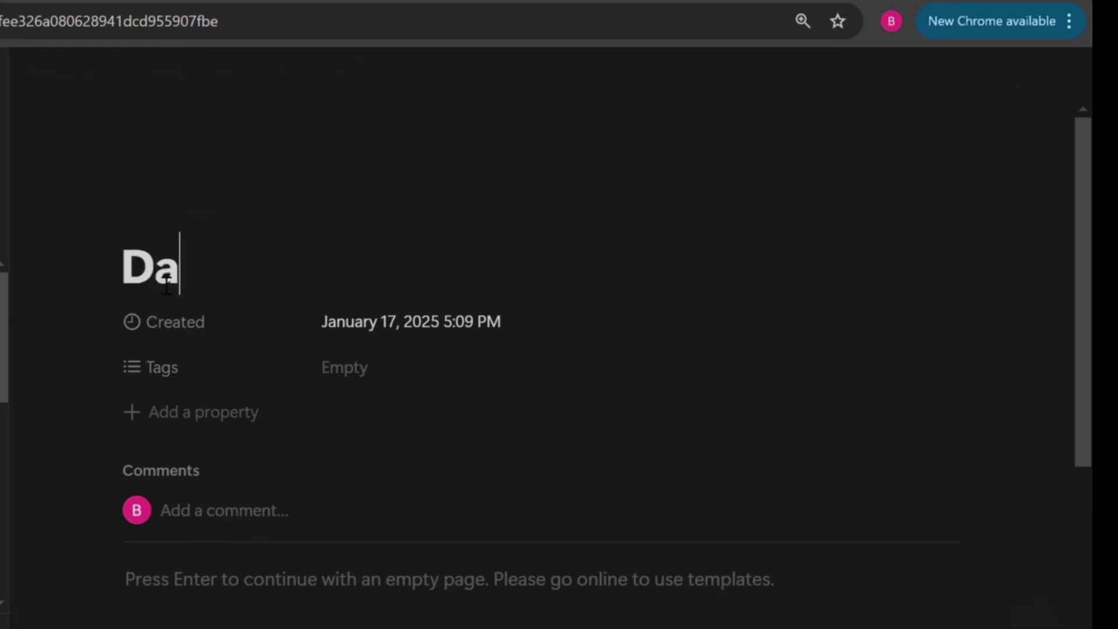
text(ta En)
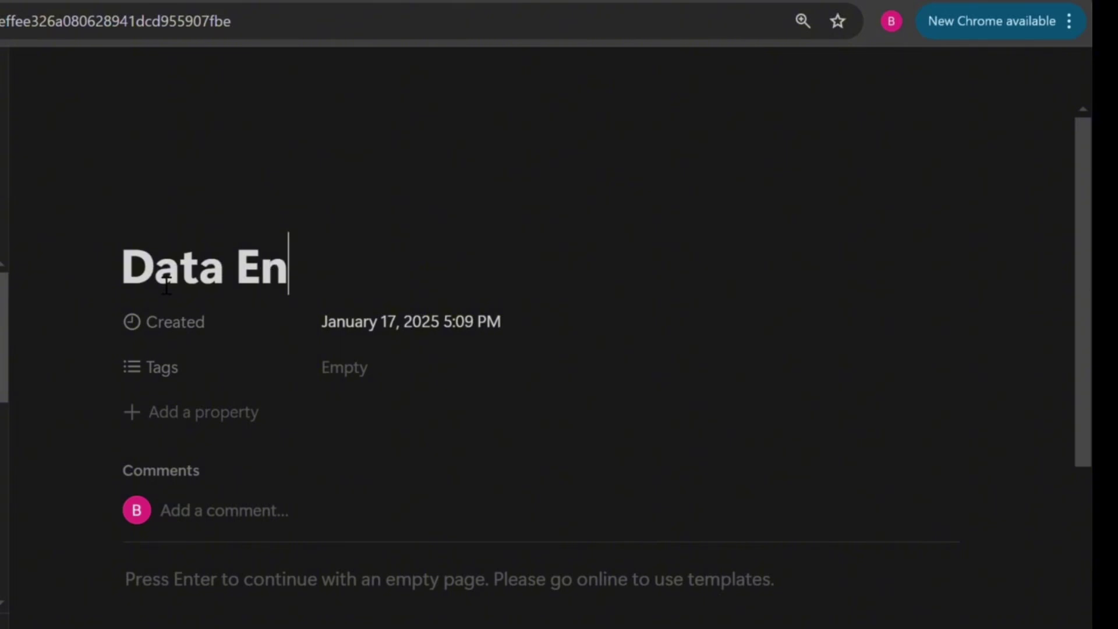
text(try and Contact Or)
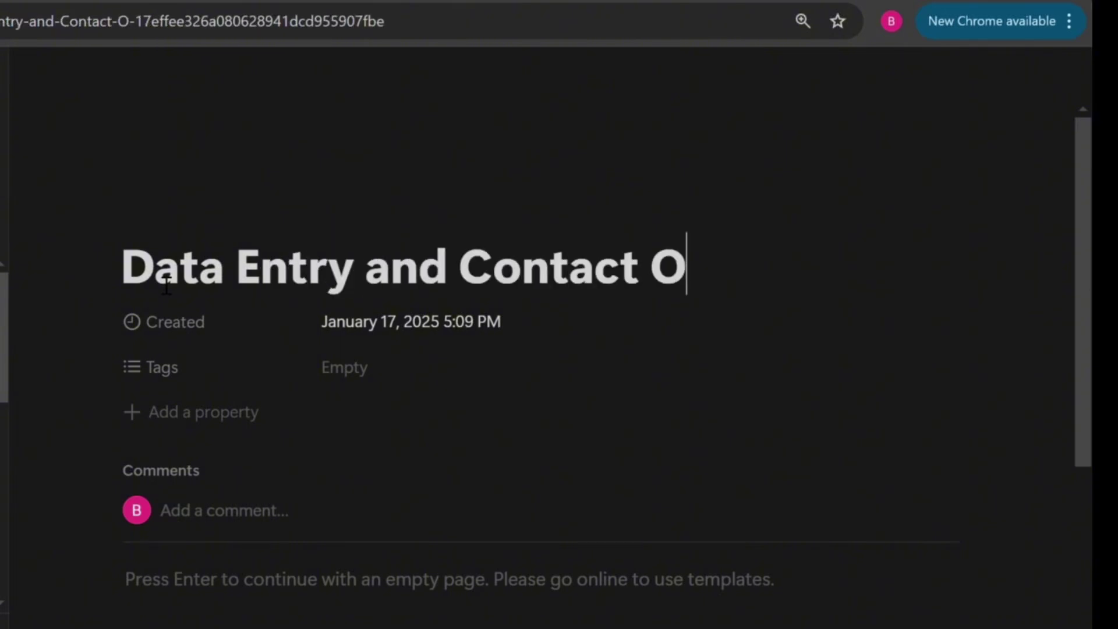
text(ganization)
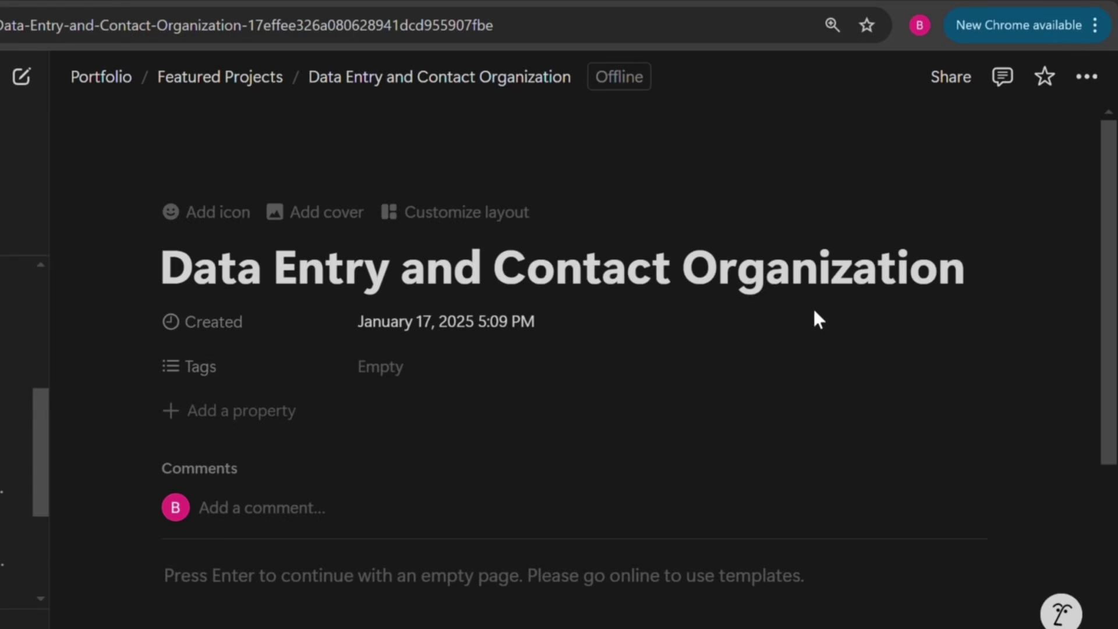
click(235, 209)
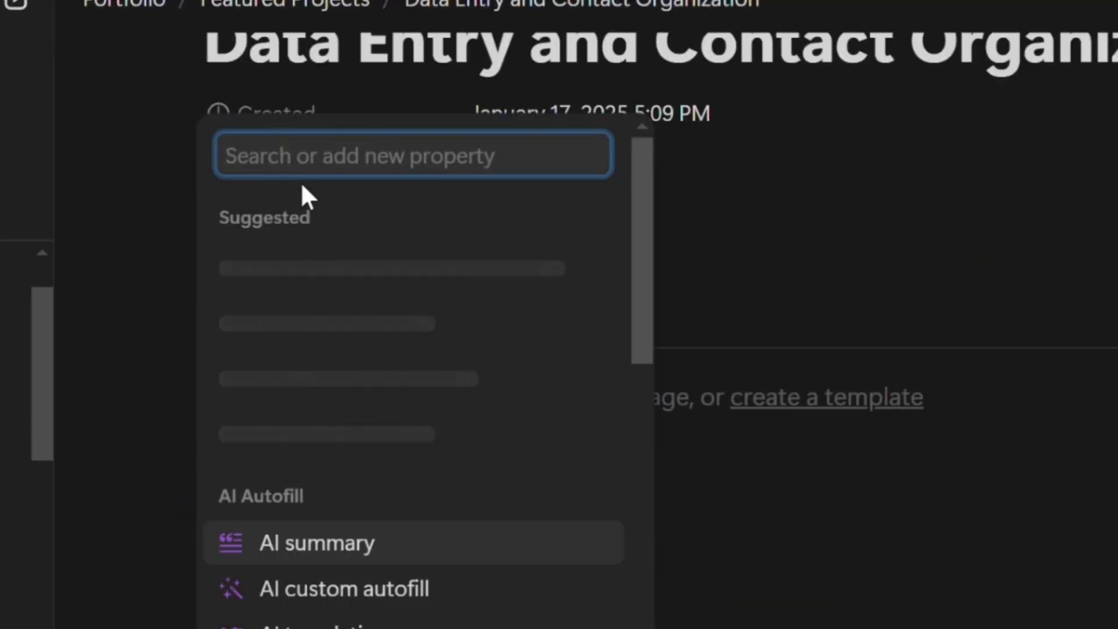
Add a Tools Used property to the project page and set it to Microsoft Excel
text(T)
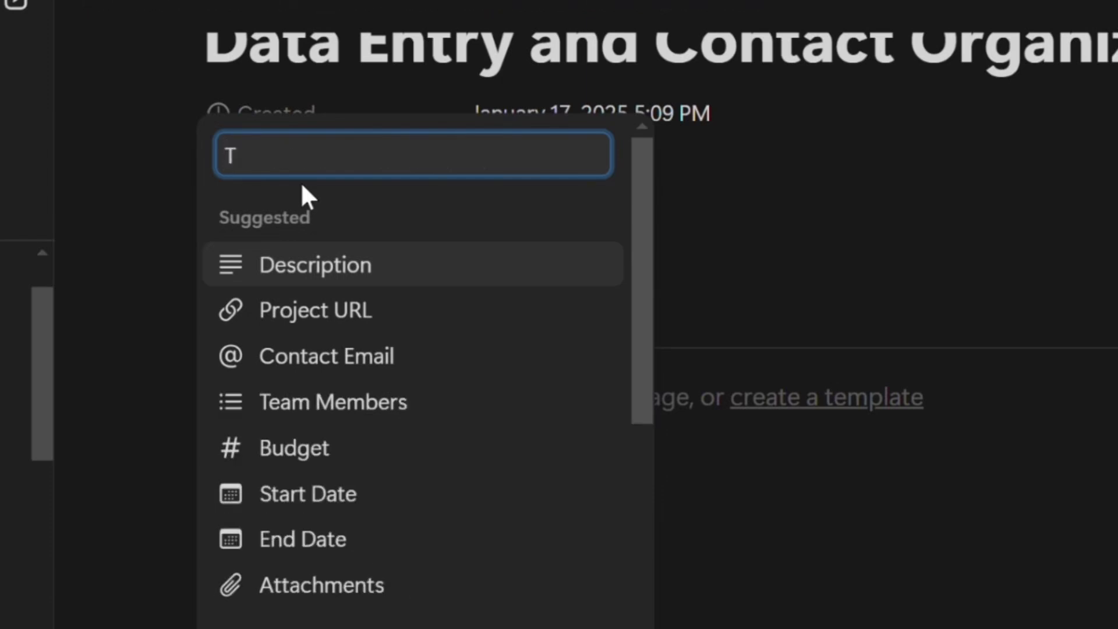
text(ools Used)
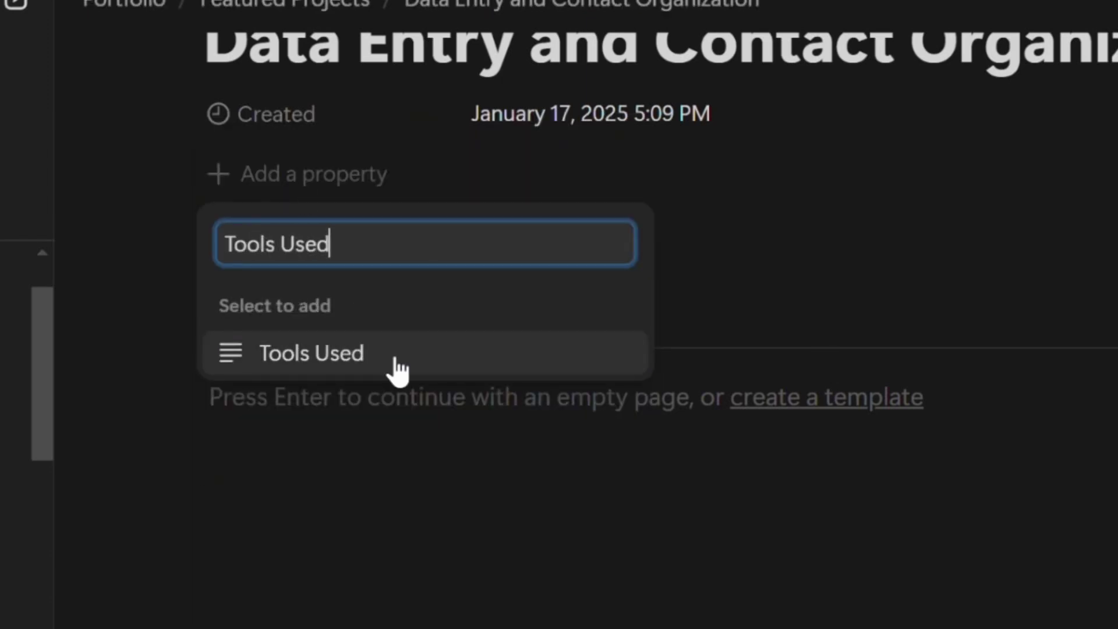
click(398, 370)
click(838, 252)
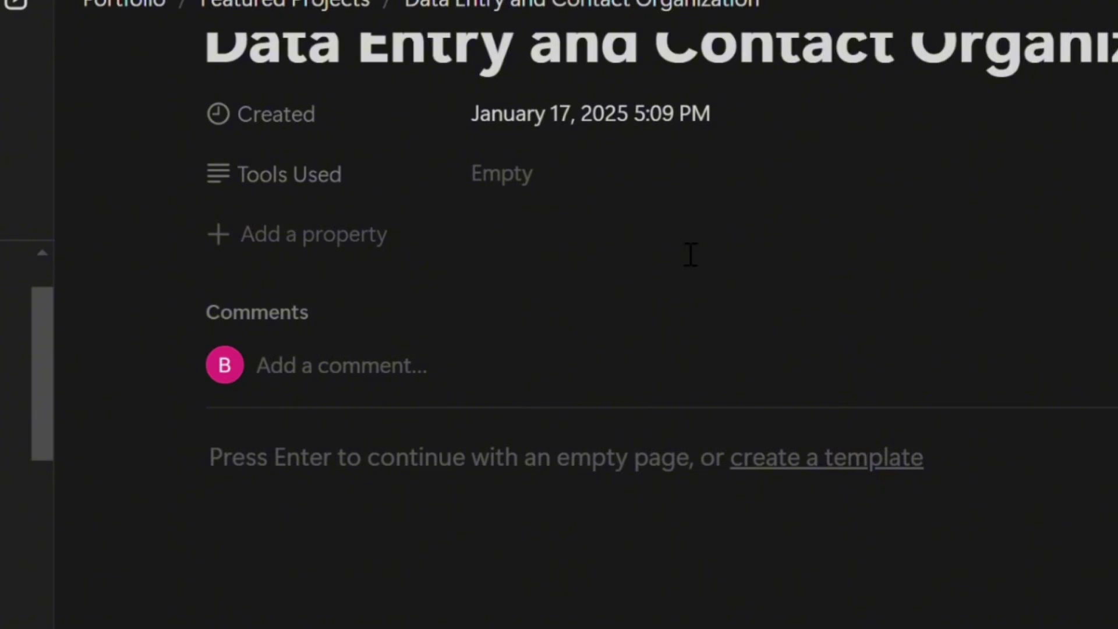
click(534, 194)
text(Mic)
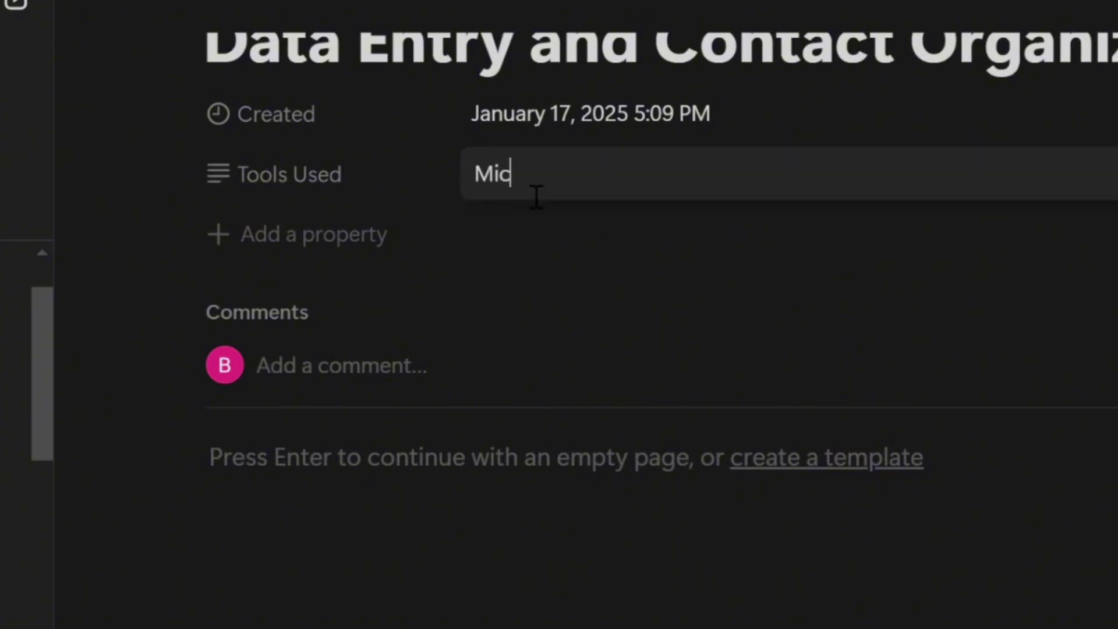
text(rosoft Excel)
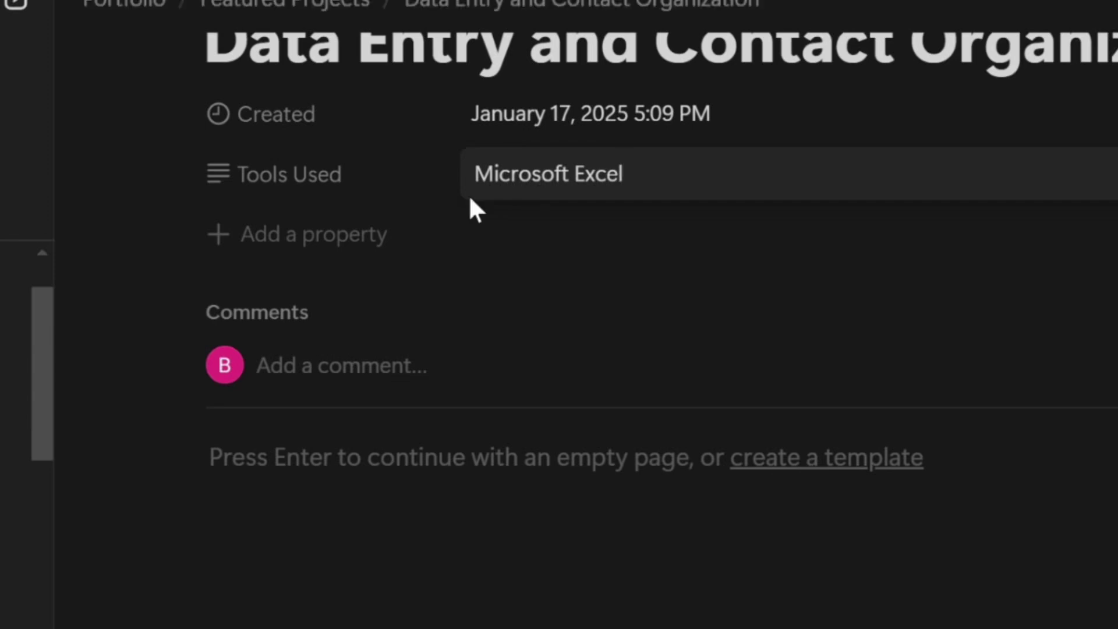
key(Return)
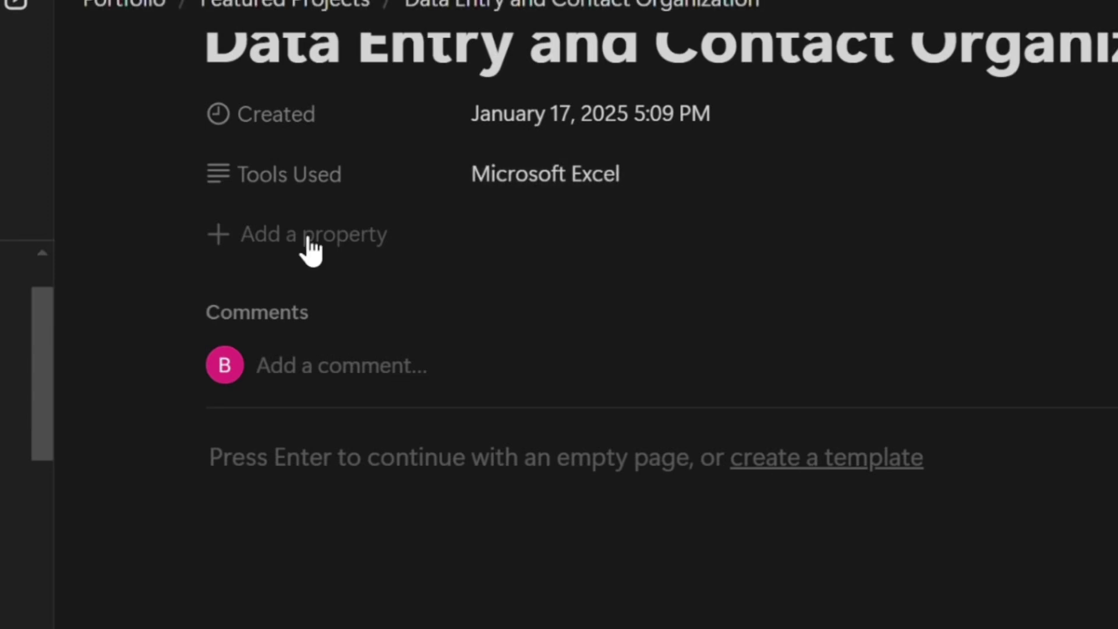
click(220, 240)
Add a Project Type property with the value Data Entry
text(P)
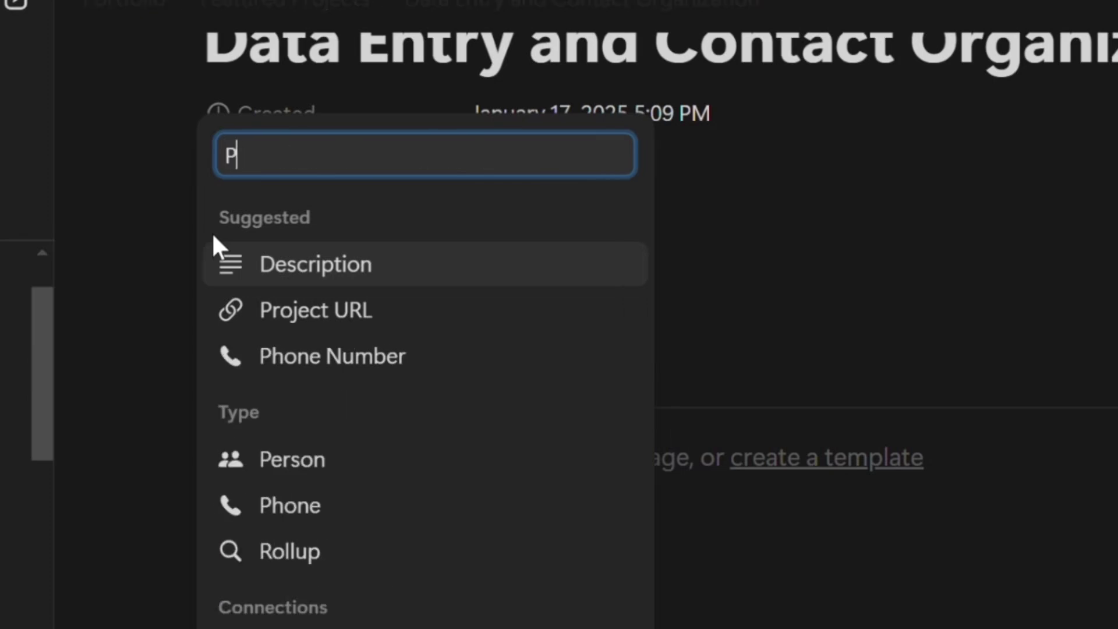
text(roject Type)
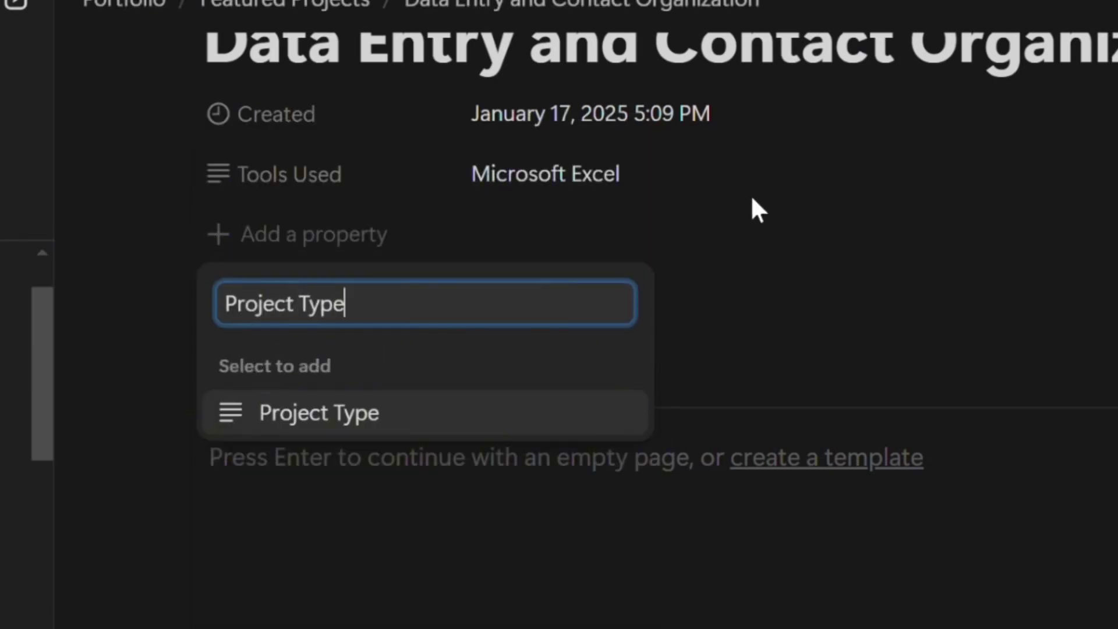
click(609, 407)
click(846, 304)
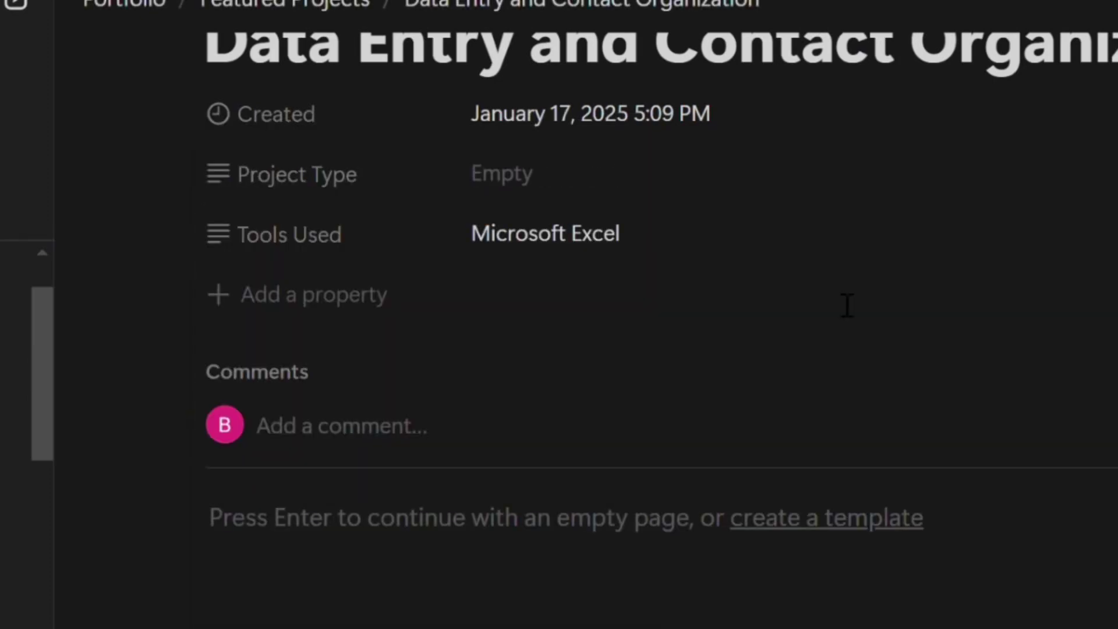
click(515, 185)
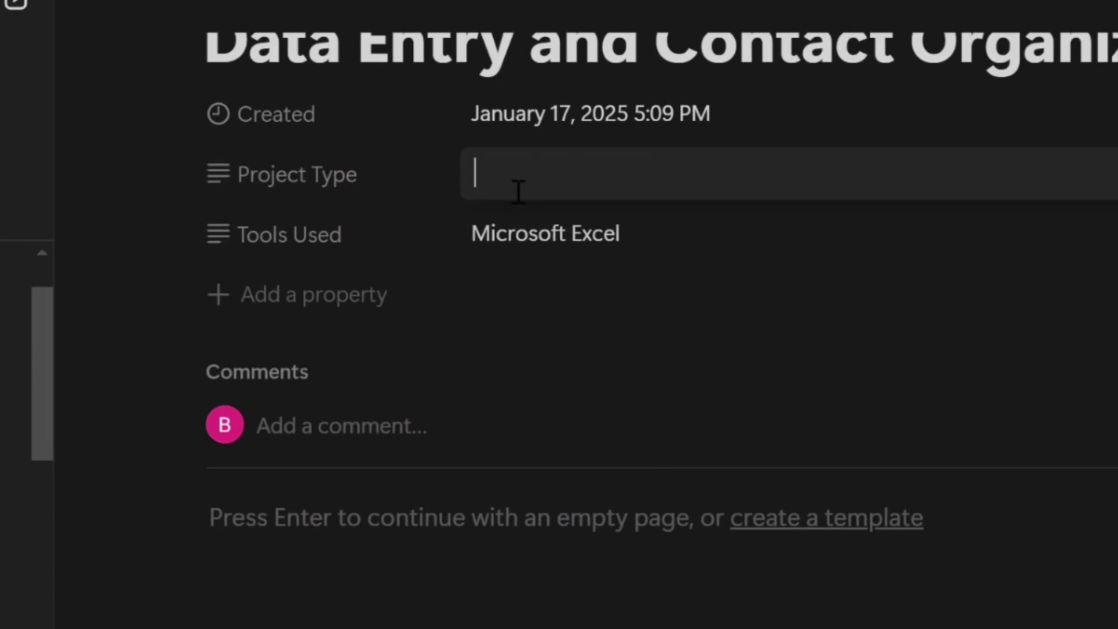
text(Data Entry)
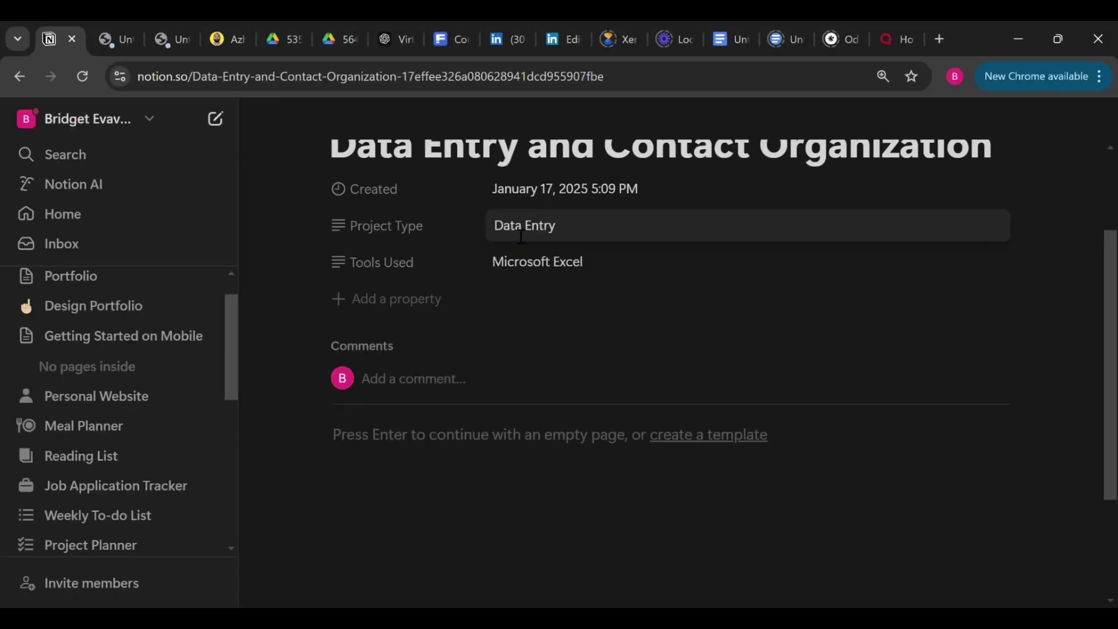
key(Return)
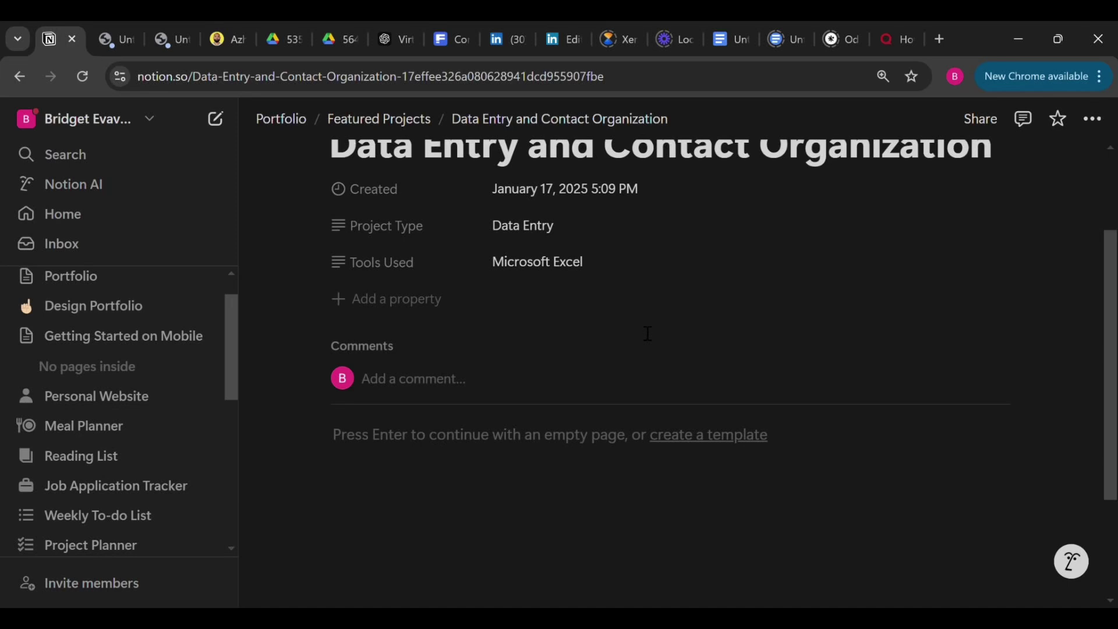
scroll(647, 334, down, 2)
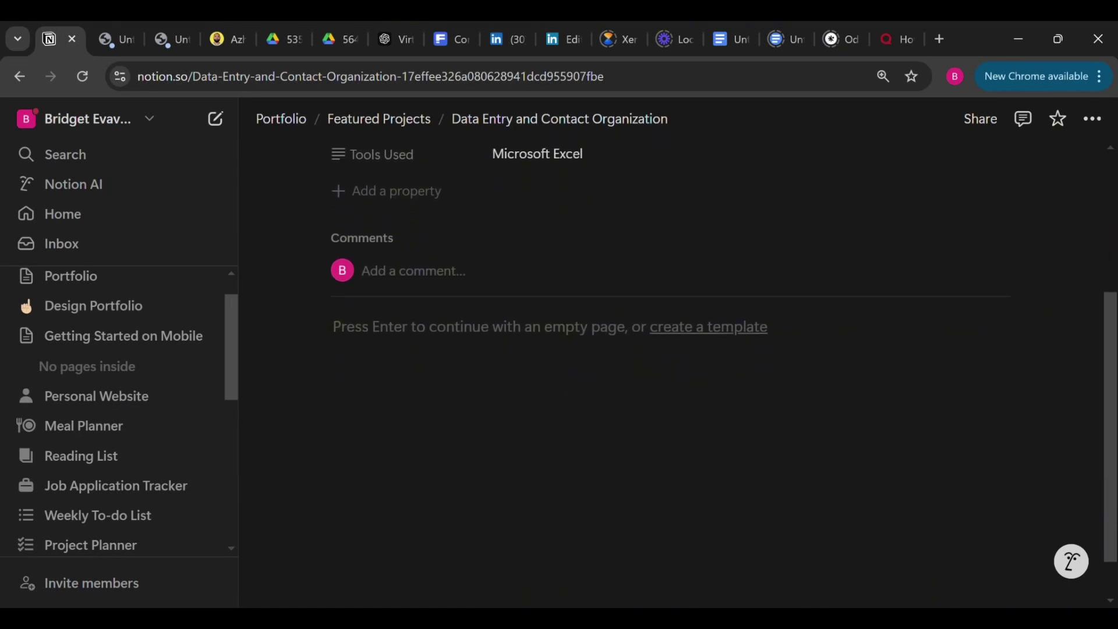
scroll(648, 333, up, 2)
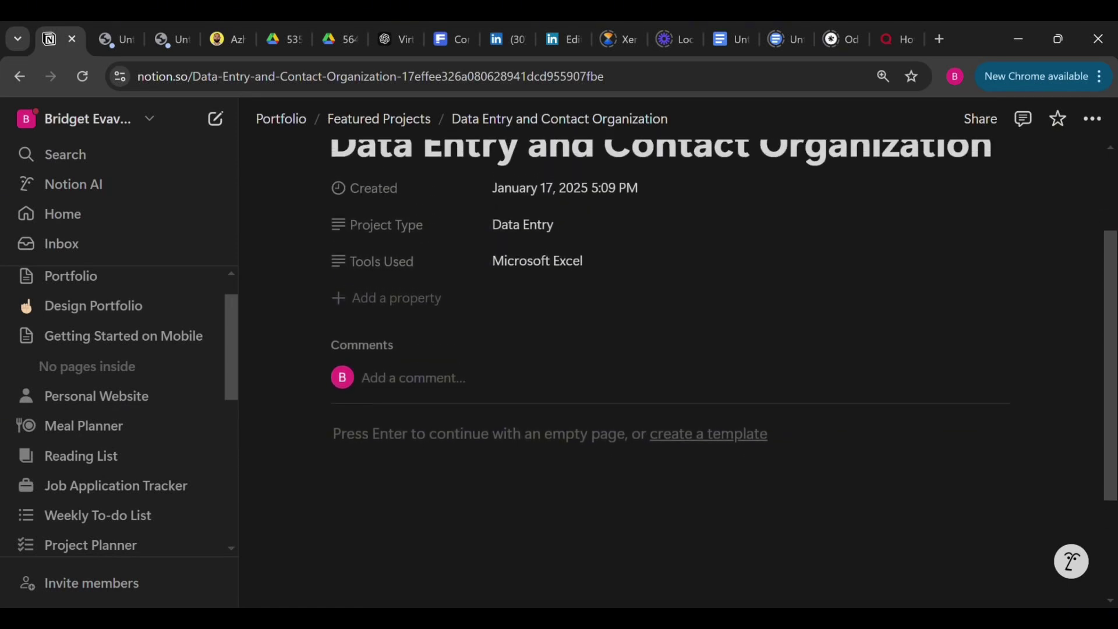
scroll(647, 334, down, 3)
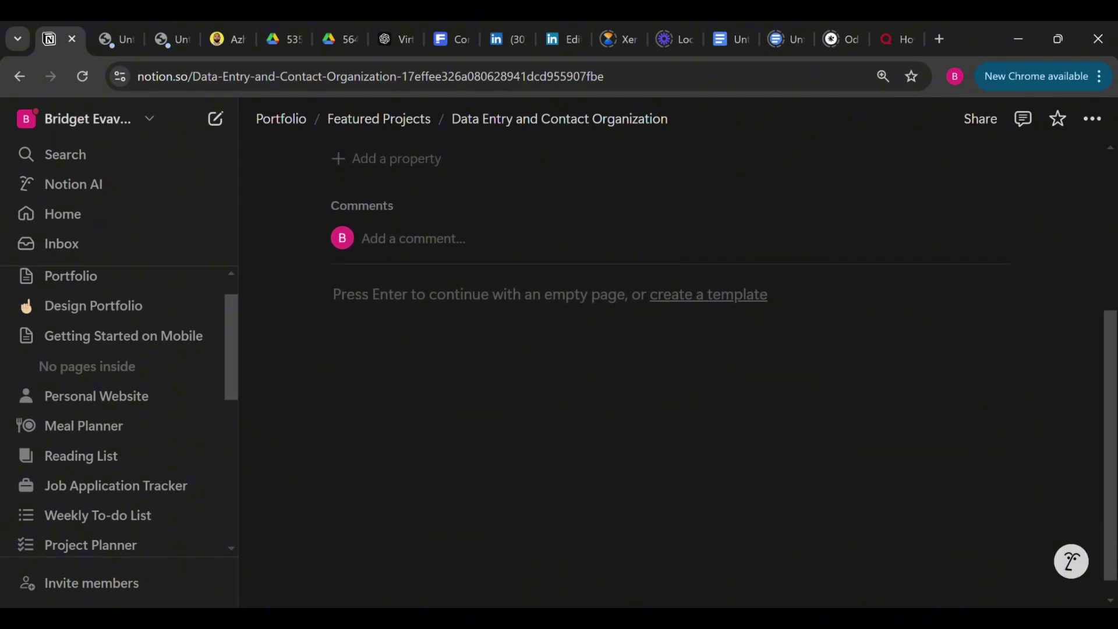
scroll(648, 333, down, 1)
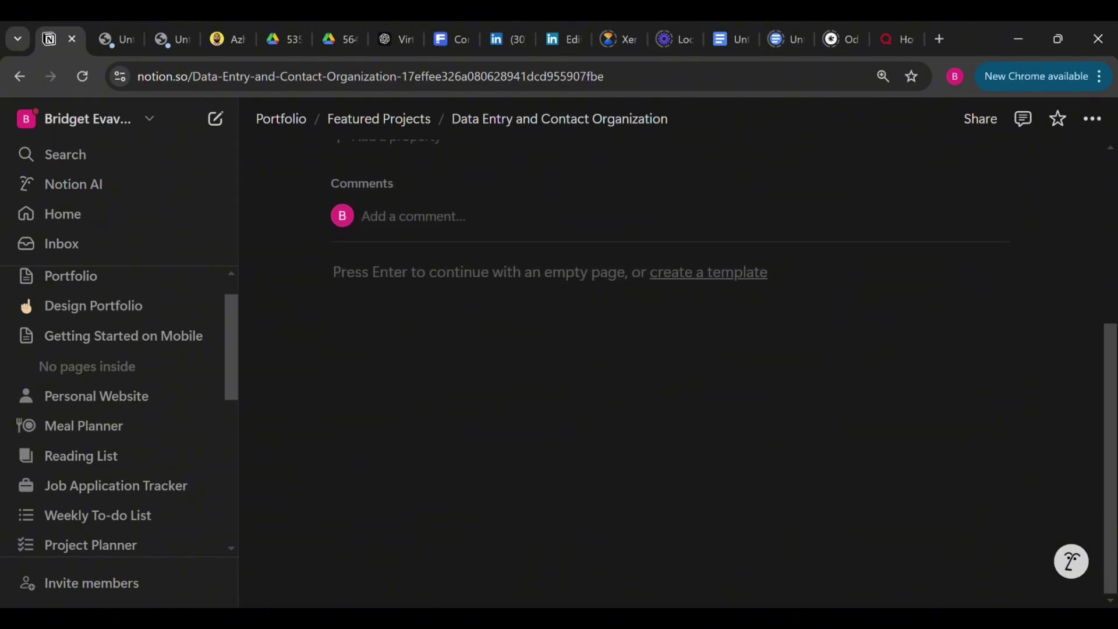
Add a 'Project Description' Heading 2 in the empty page body
click(361, 333)
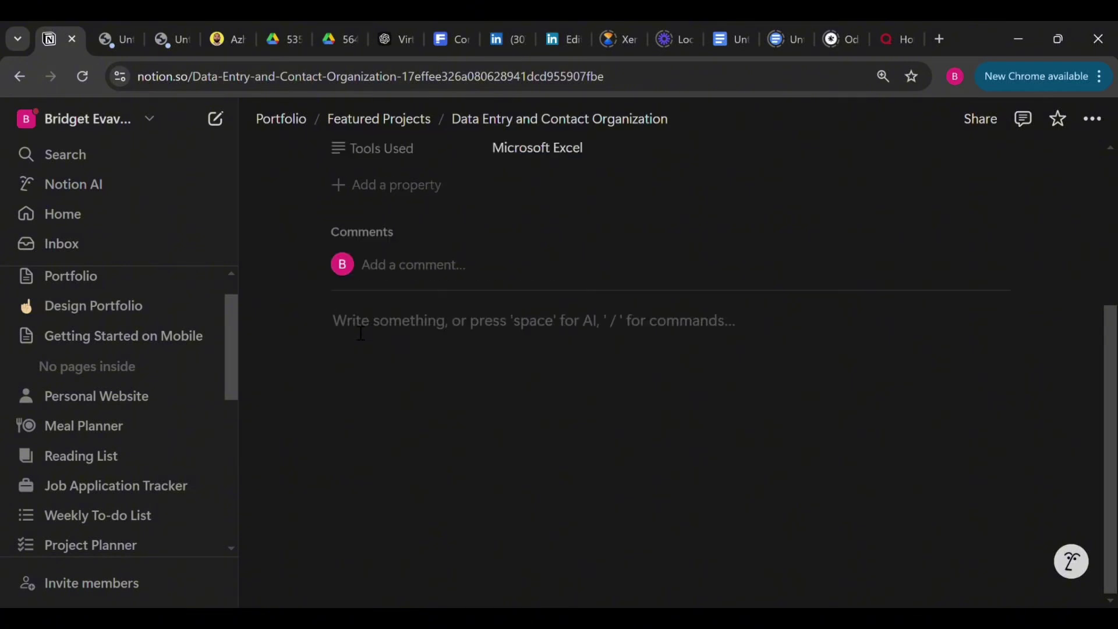
text(Proje)
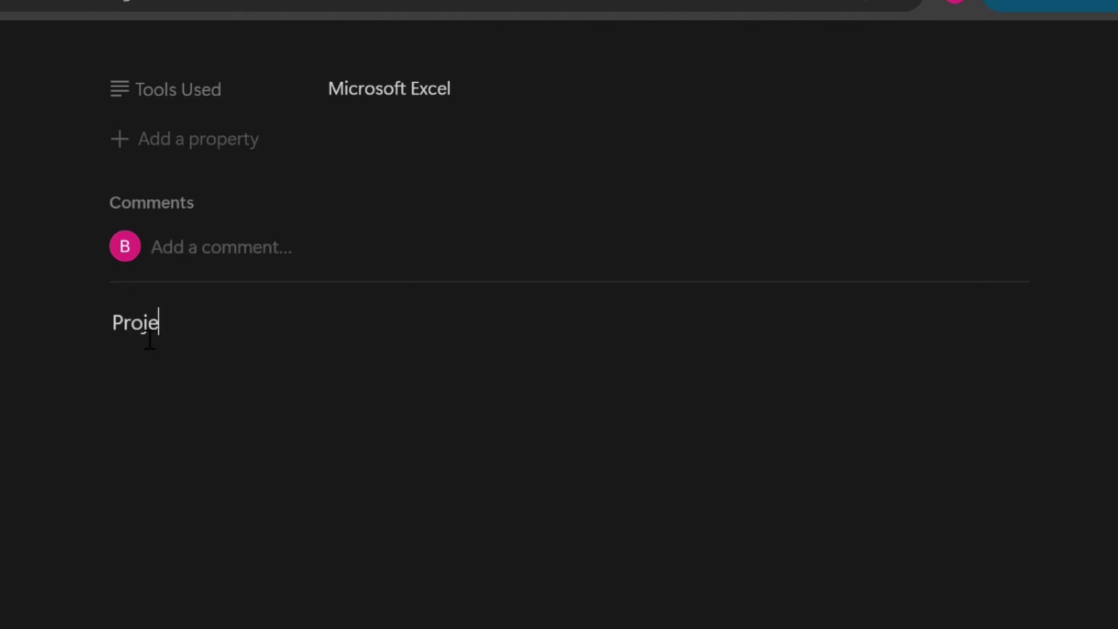
text(ct Descrip)
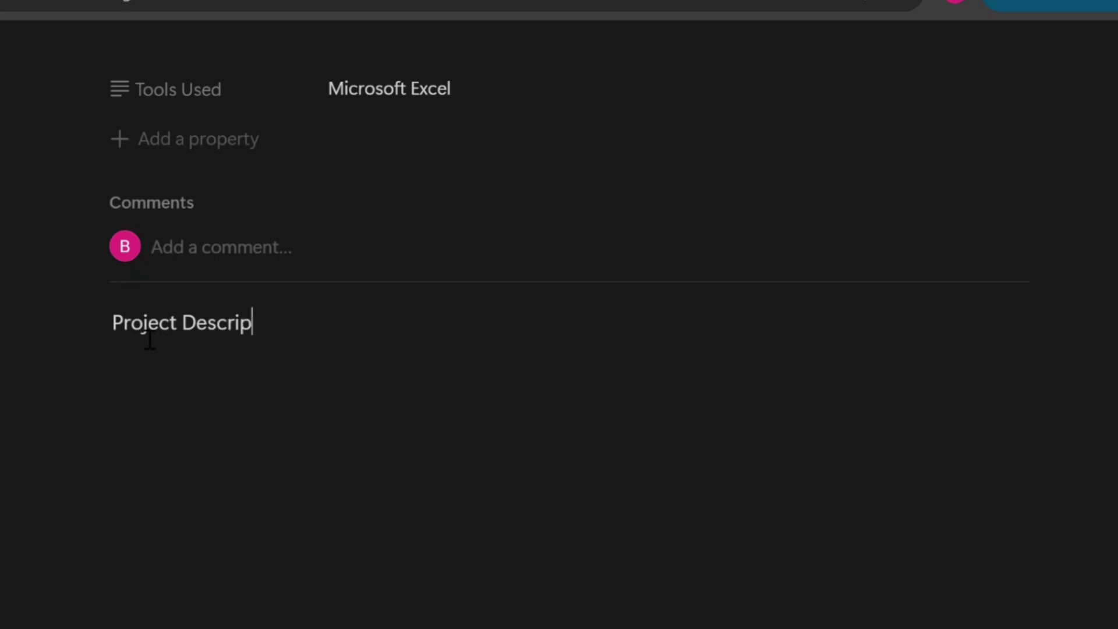
text(tion)
drag(310, 341, 122, 340)
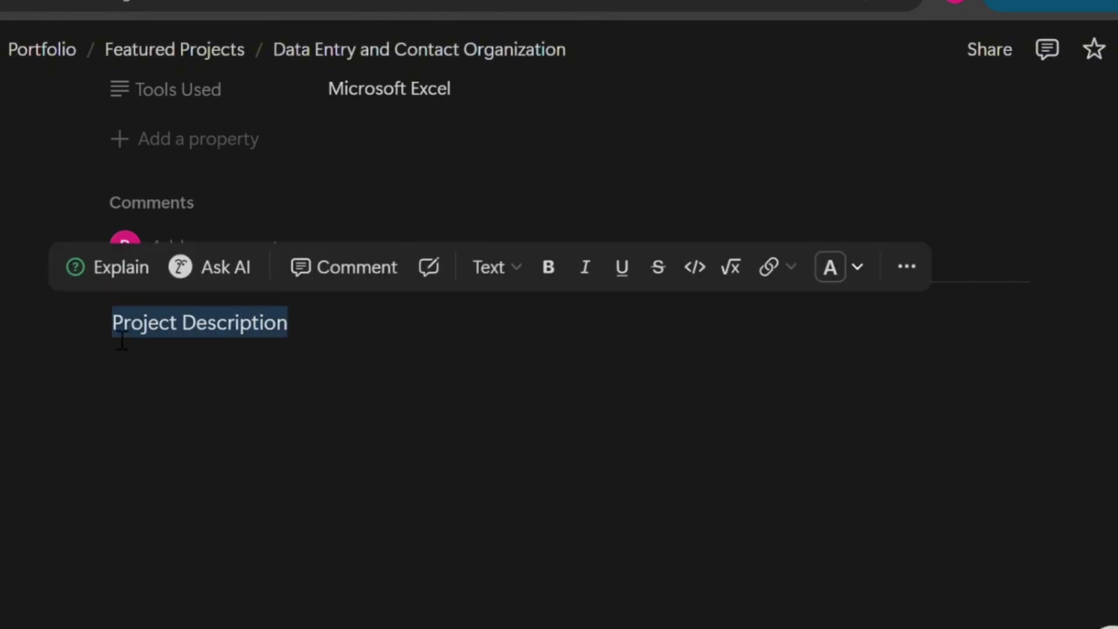
click(526, 274)
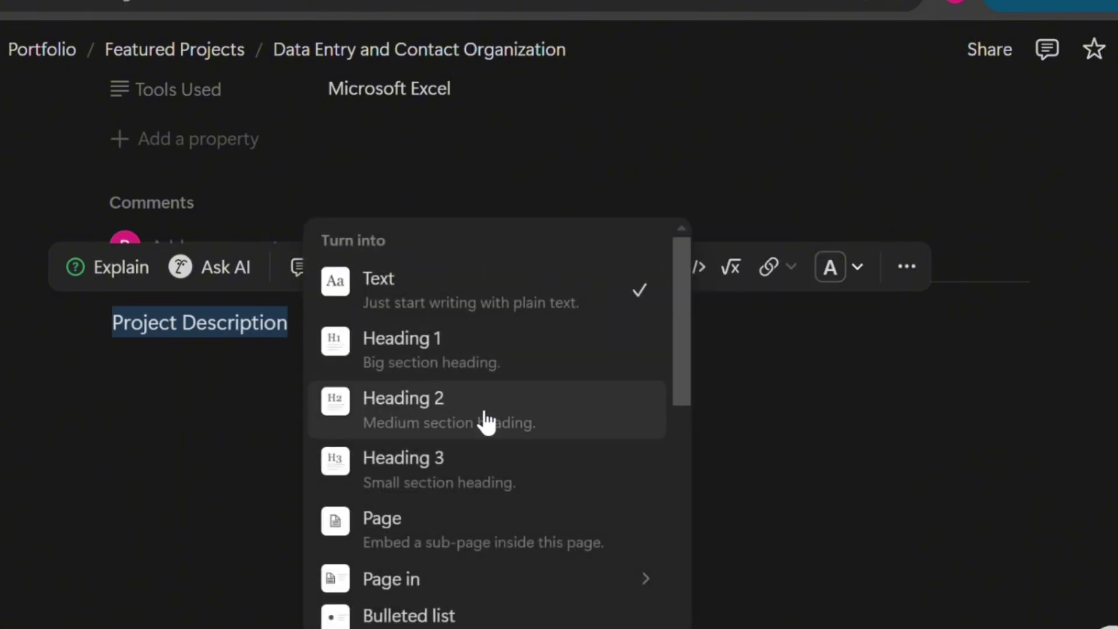
click(487, 423)
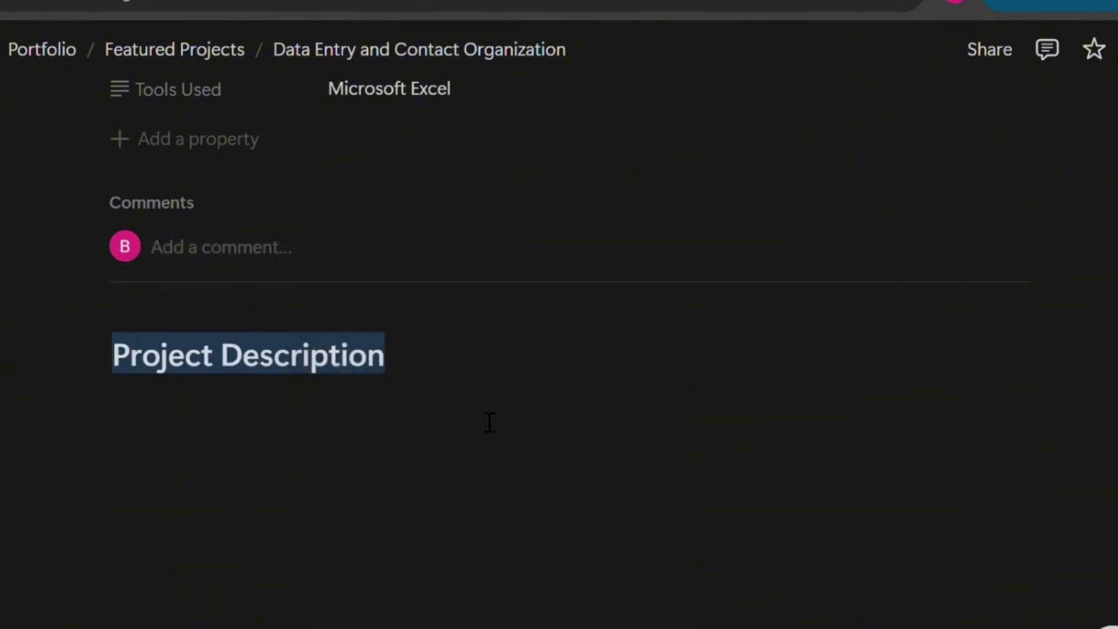
Paste the description paragraph below it, changing the comma after Excel to a period
click(256, 463)
text(This project involved transferring contact details from a provided resource into a well-structured spreadsheet using Microsoft Excel, I accurately inputted information, including names, titles, companies, and additional contact details (when available). I ensured proper formatting, maintained data integrity, and delivered a clean, ready-to-use spreadsheet in both .CSV and .XLSX formats)
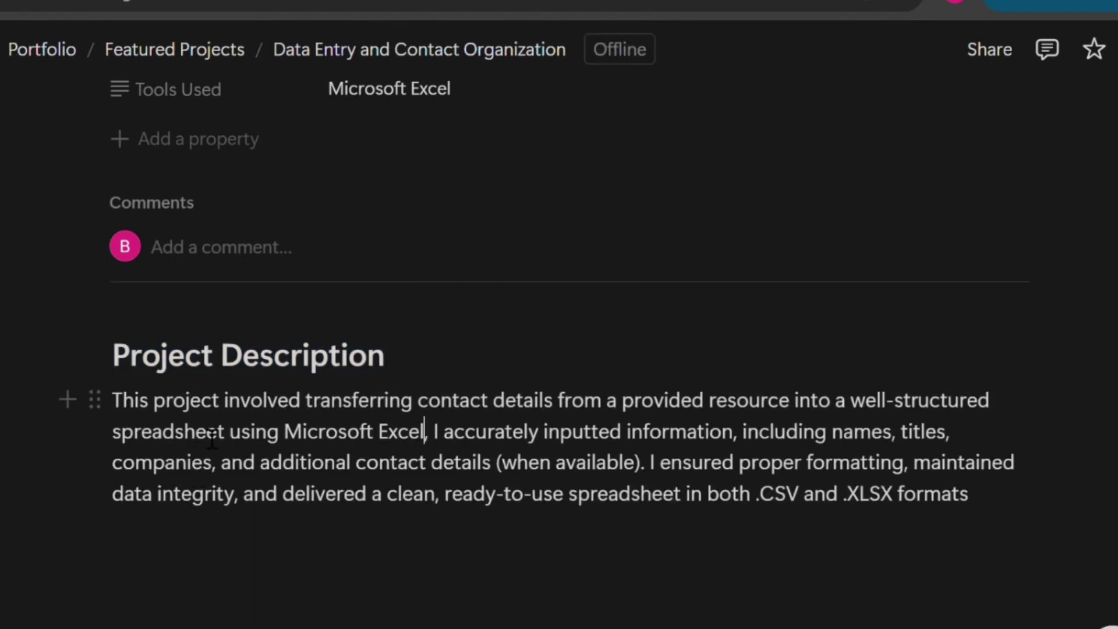
click(425, 434)
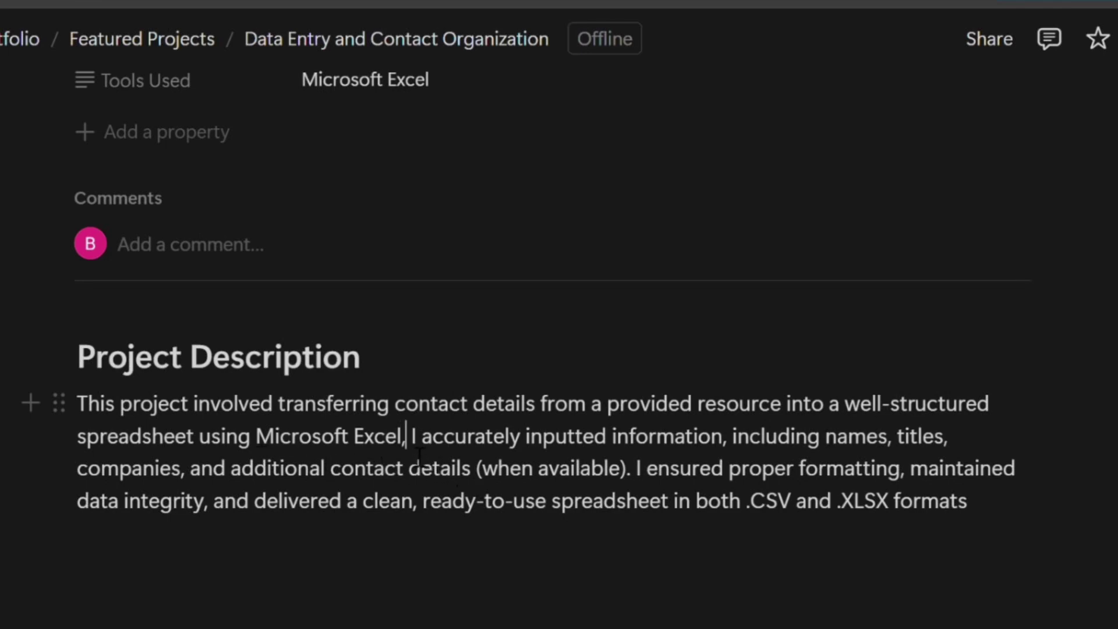
key(BackSpace)
text(.)
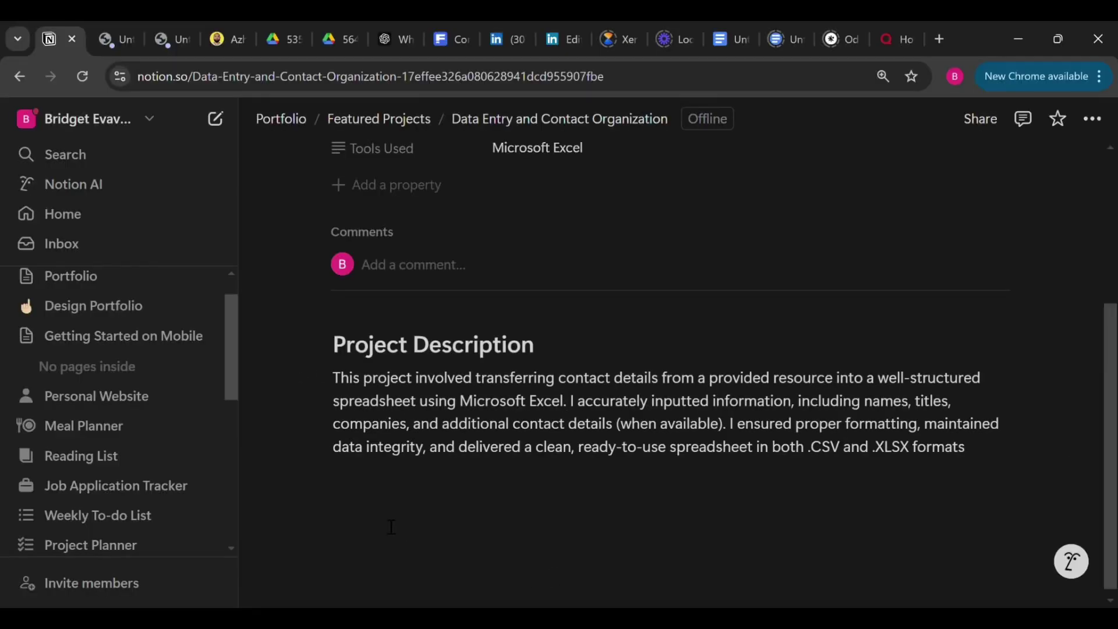
Insert a divider below the description and add a 'My Role' Heading 2
click(380, 526)
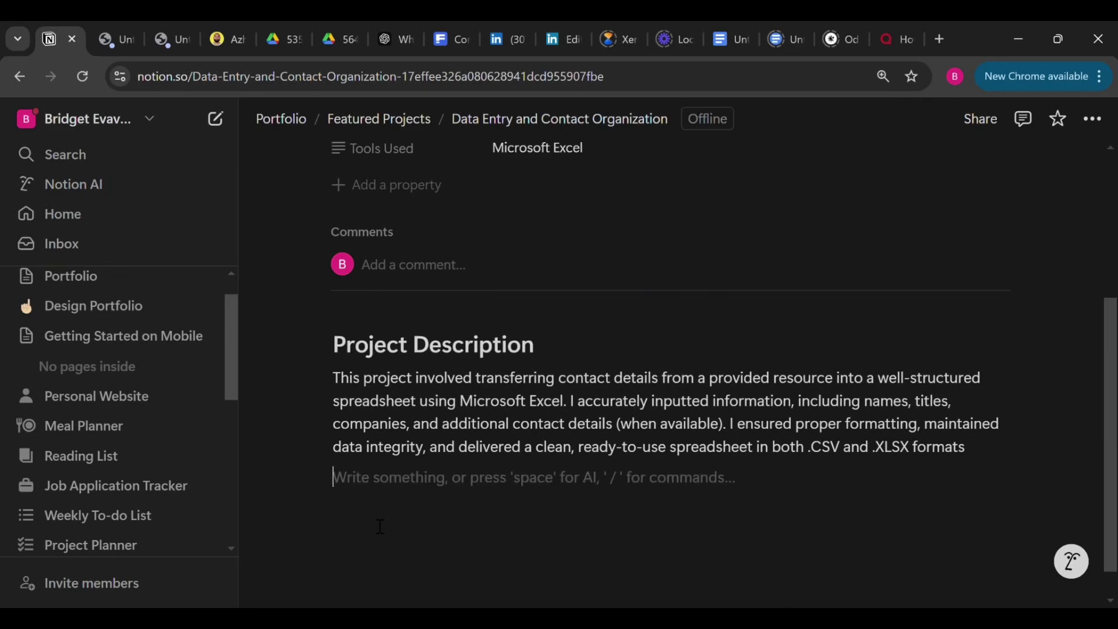
text(/di)
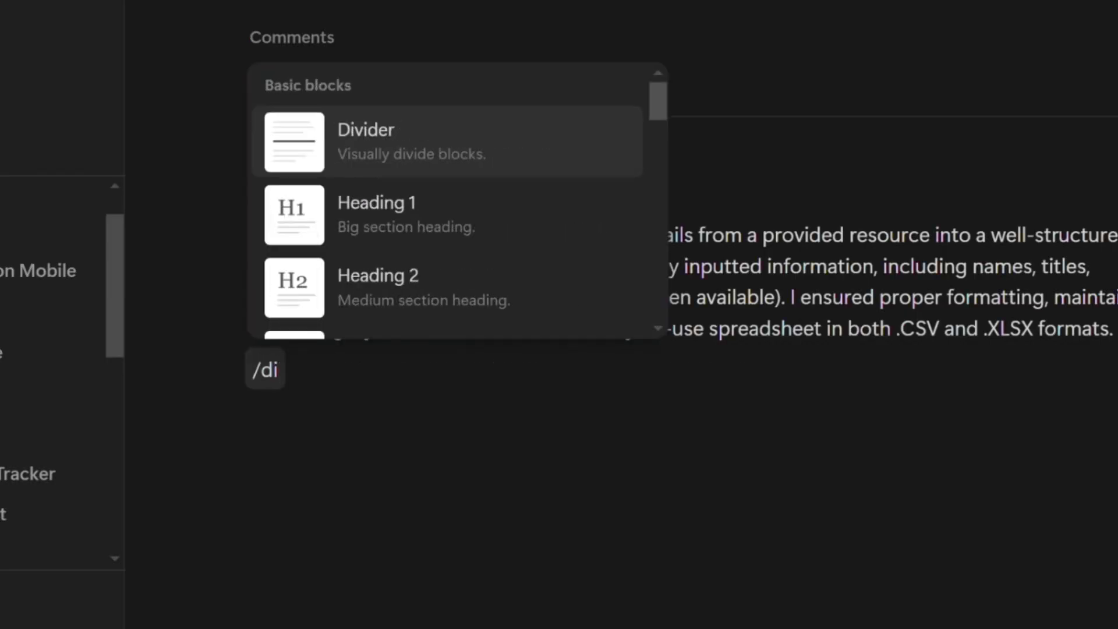
click(605, 150)
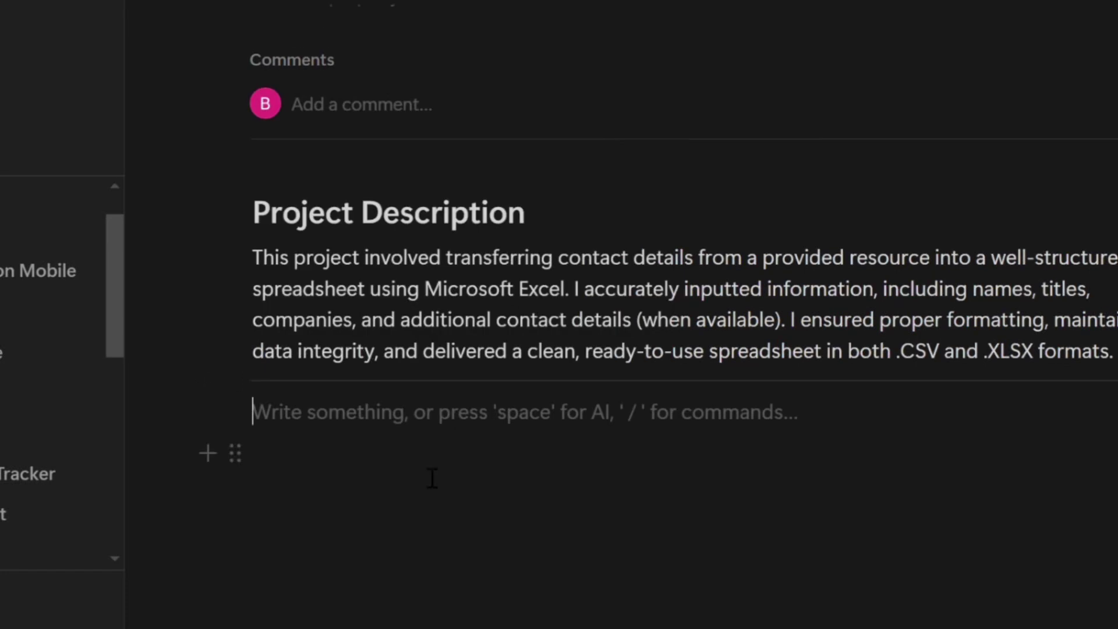
text(My Role)
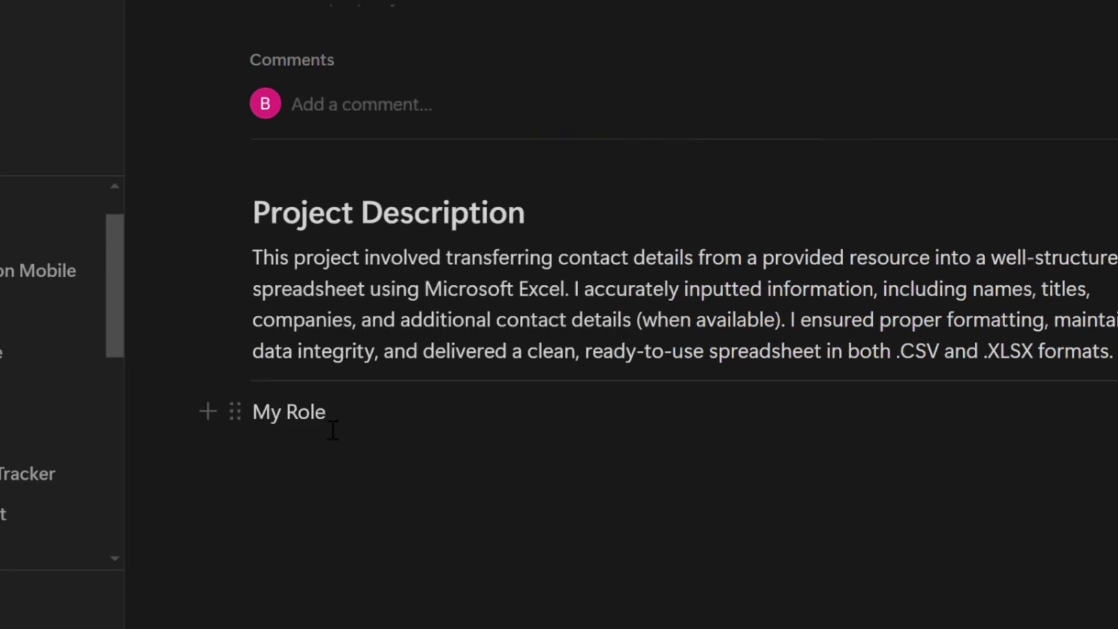
triple_click(332, 429)
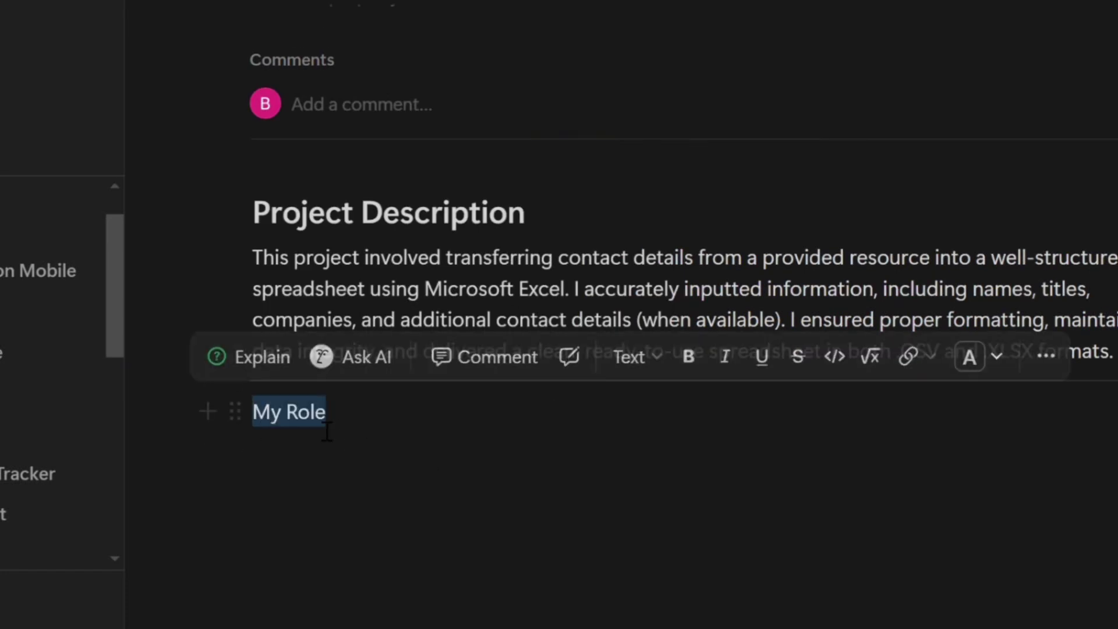
click(658, 361)
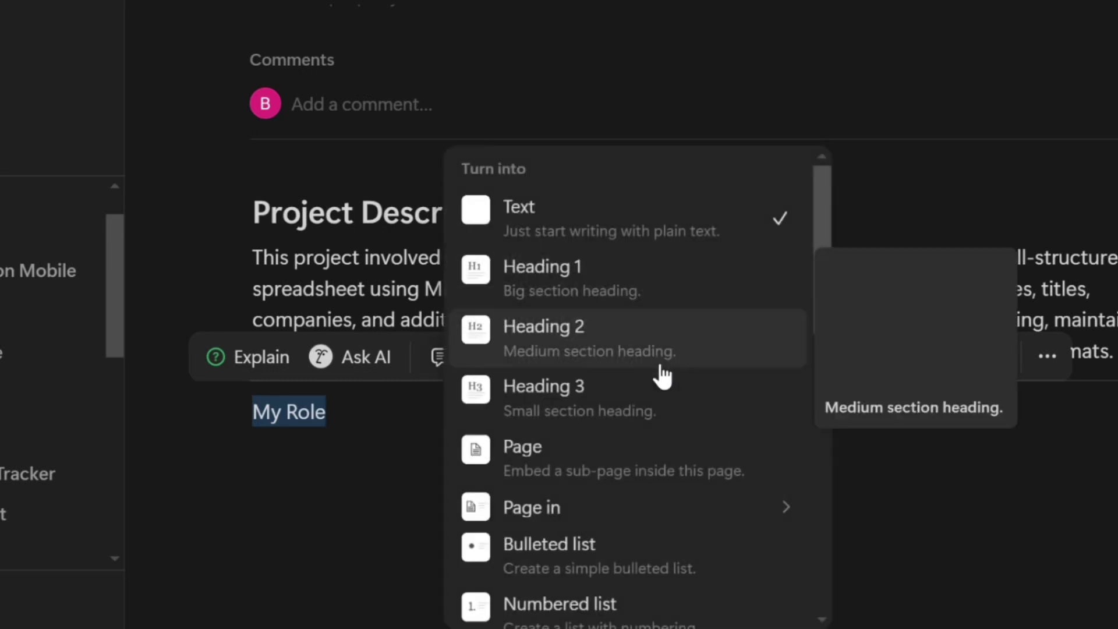
click(601, 332)
Add a bulleted list under My Role containing the four pasted role items
click(402, 494)
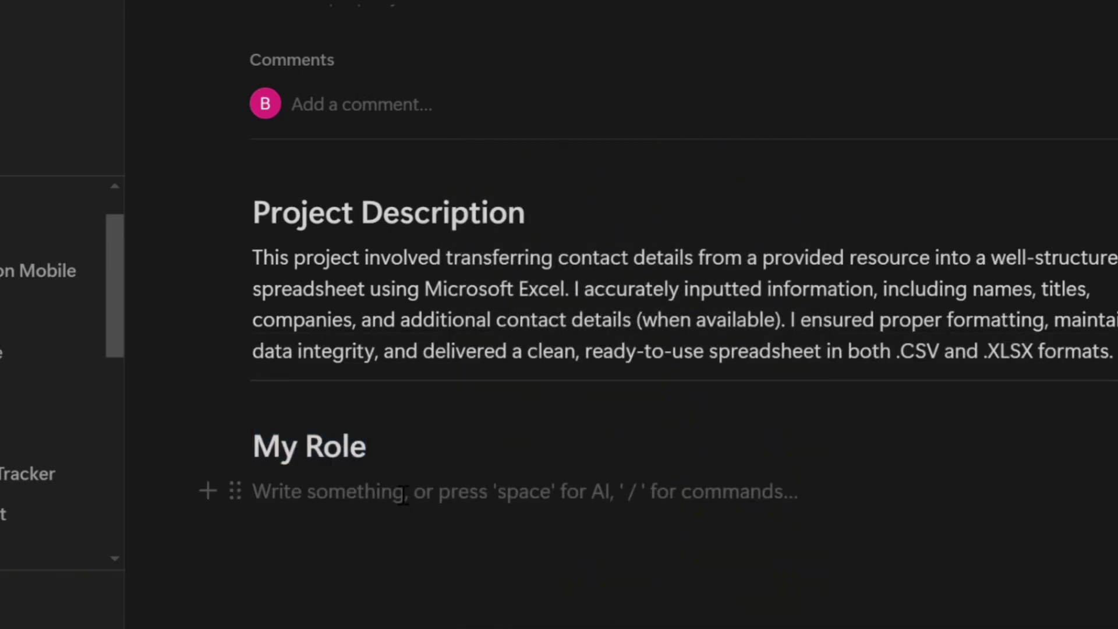
text(/lis)
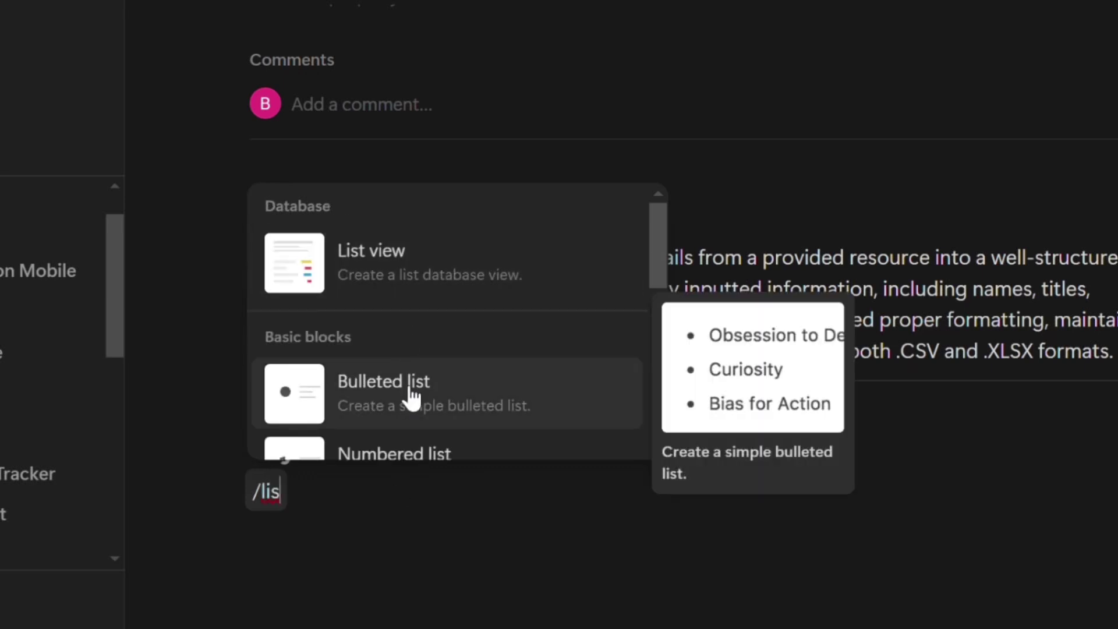
click(412, 398)
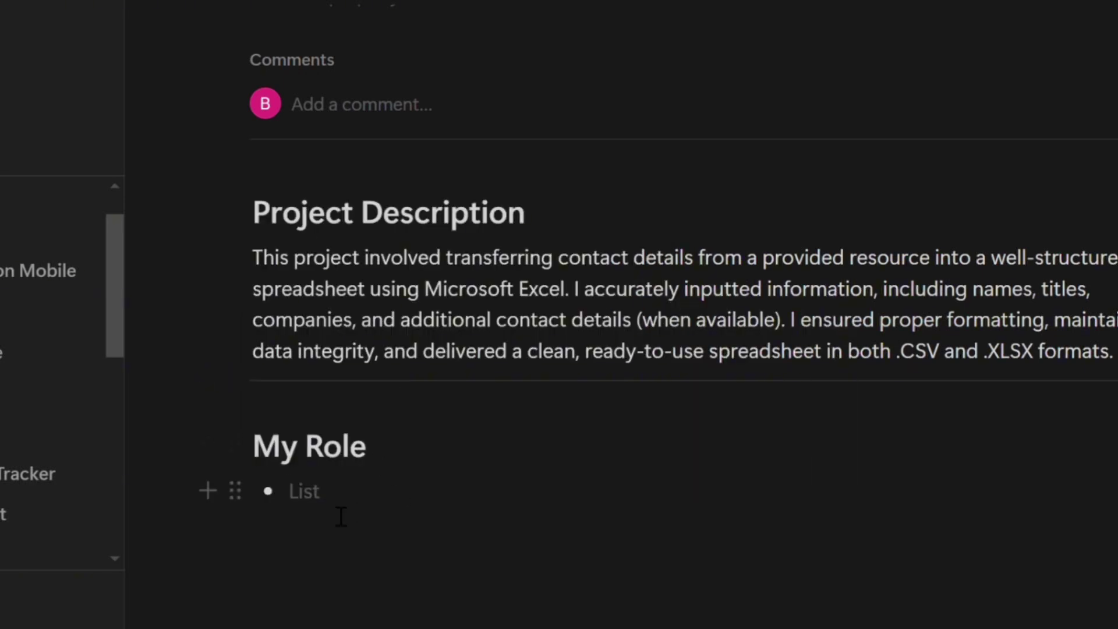
text(Entered data from a PDF into an Excel .CSV or .XLSX file. Used Microsoft Excel and Google Sheets for organizing the data. Verified the accuracy of the entered information. Delivered the completed file on time.)
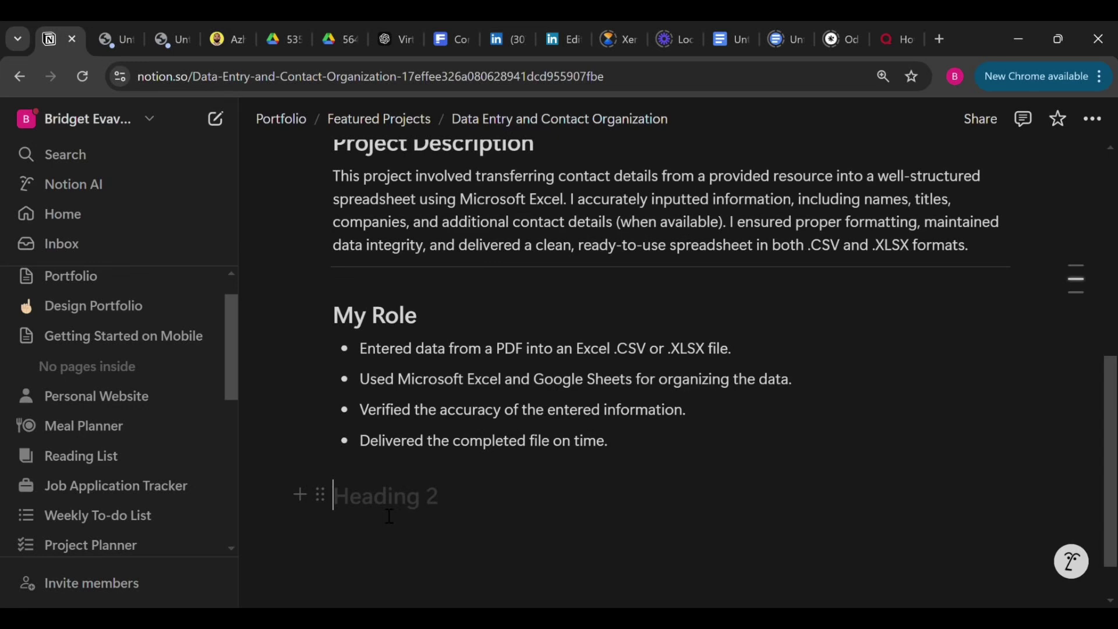
Title the heading 'Key Skills Demonstrated' and paste the four skill bullets beneath it
text(K)
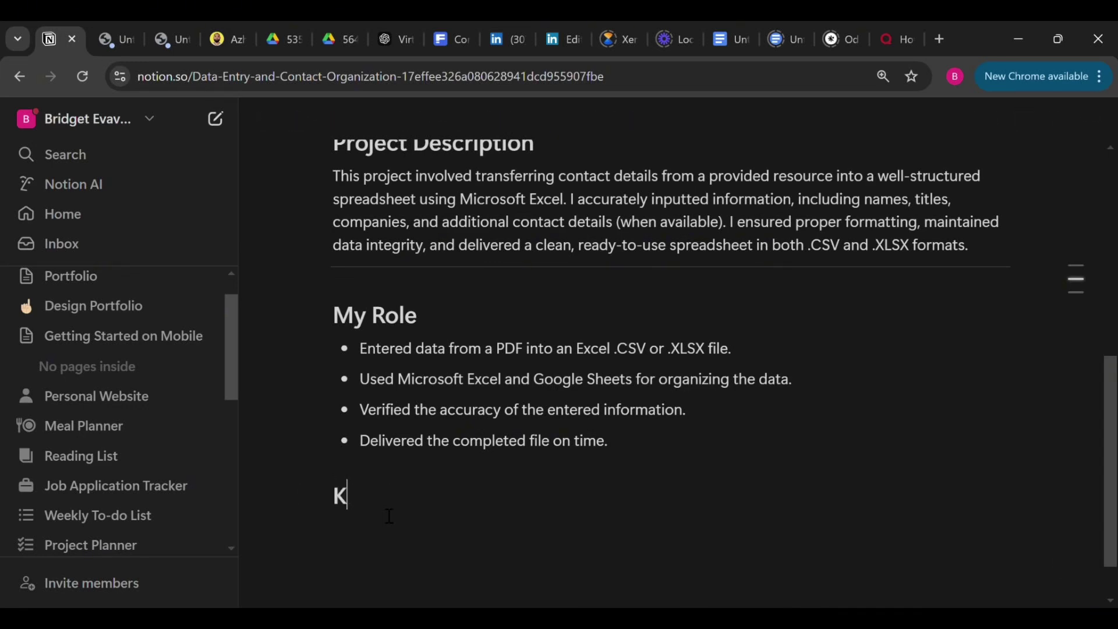
text(ey Ski)
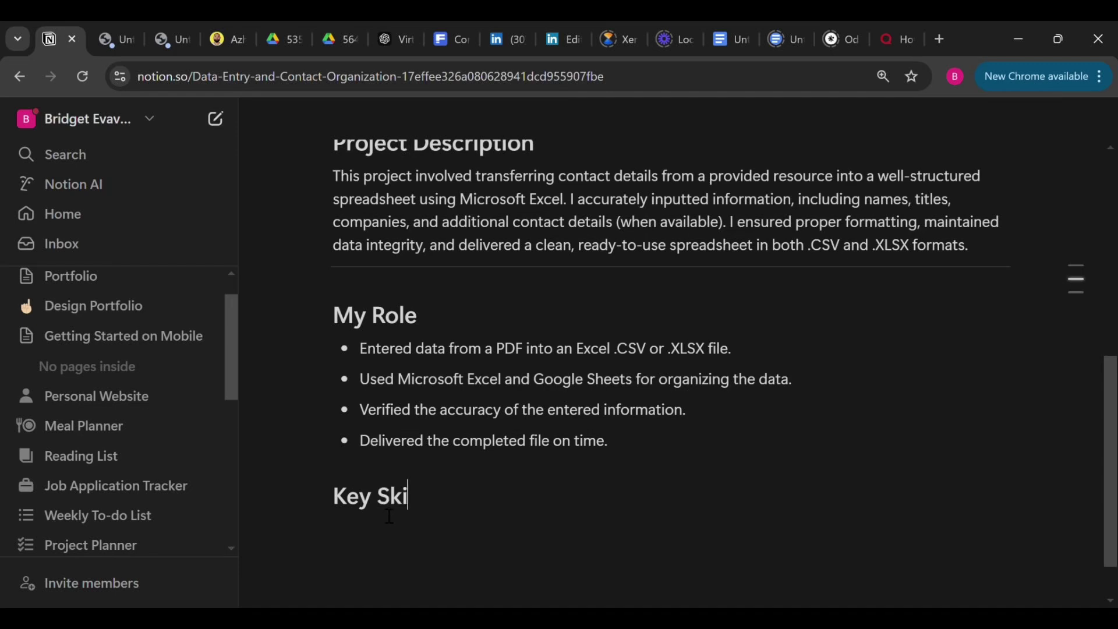
text(lls Demo)
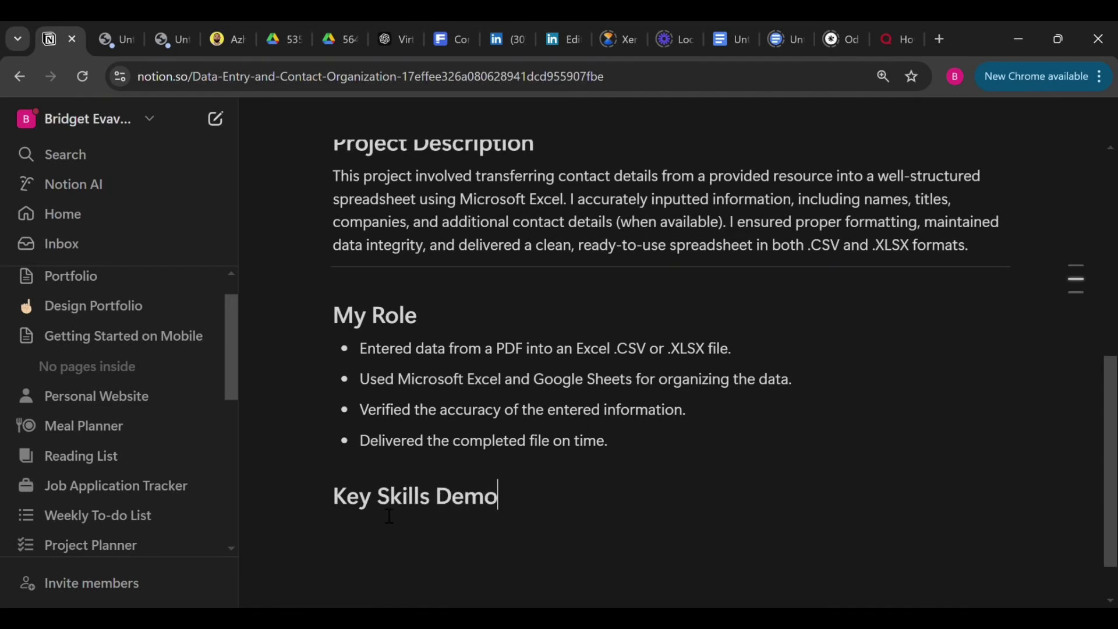
text(nstrated)
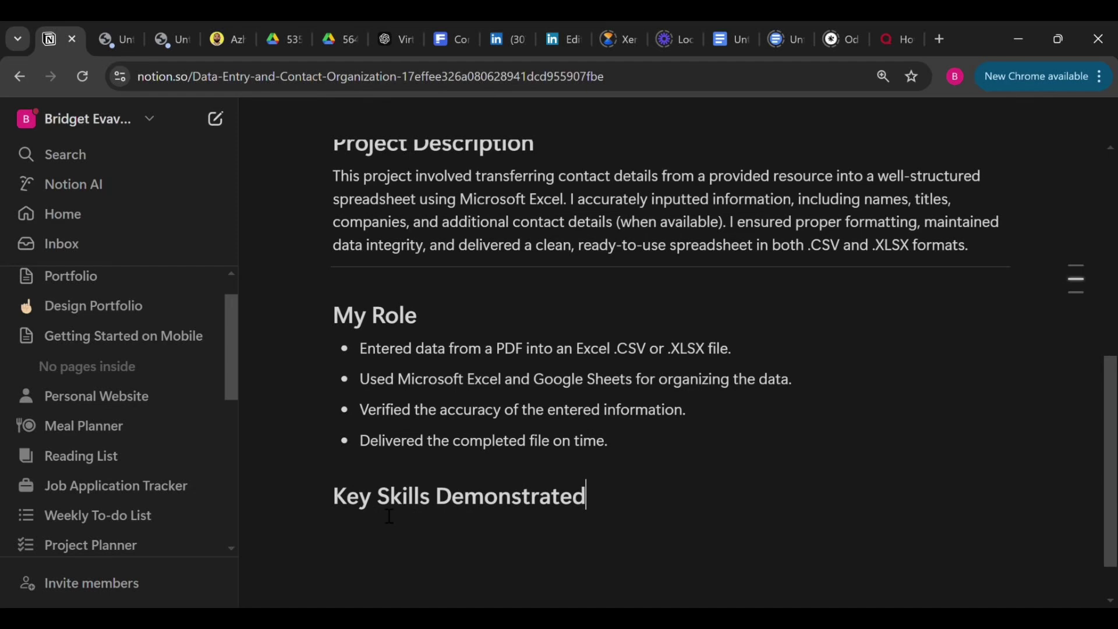
key(Return)
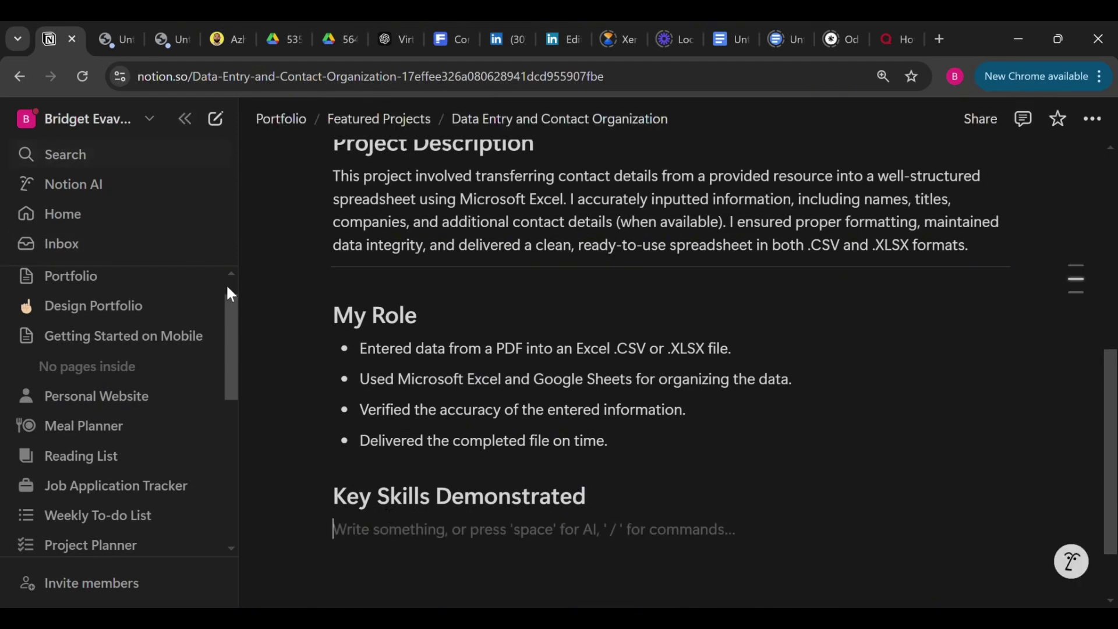
text(Accurate data entry. Spreadsheet management. Attention to detail. Formatting and data organization.)
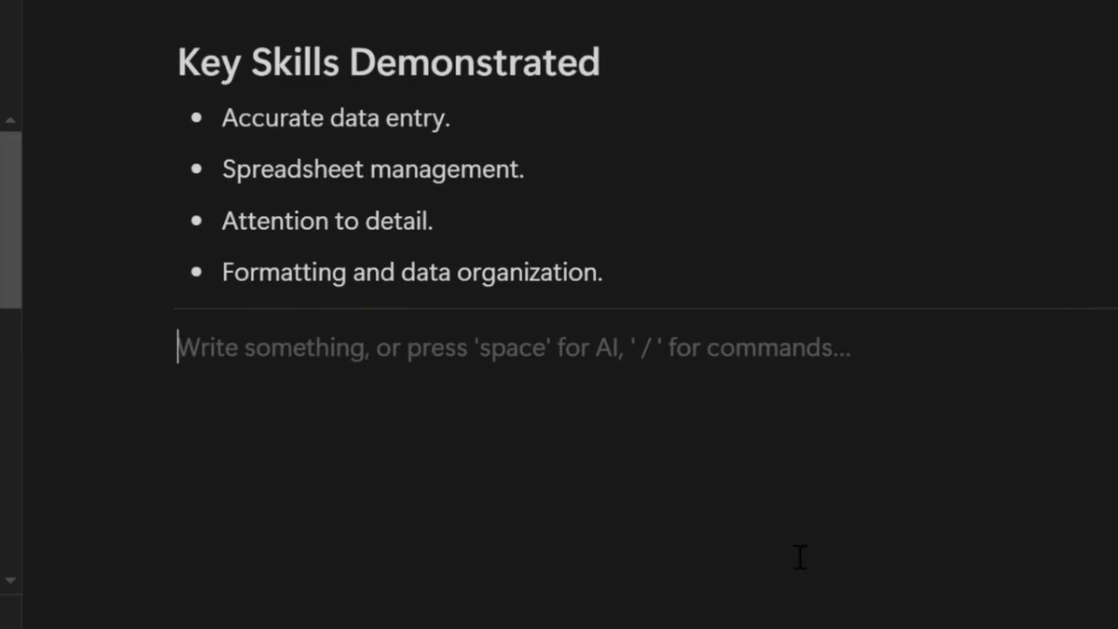
text(/co)
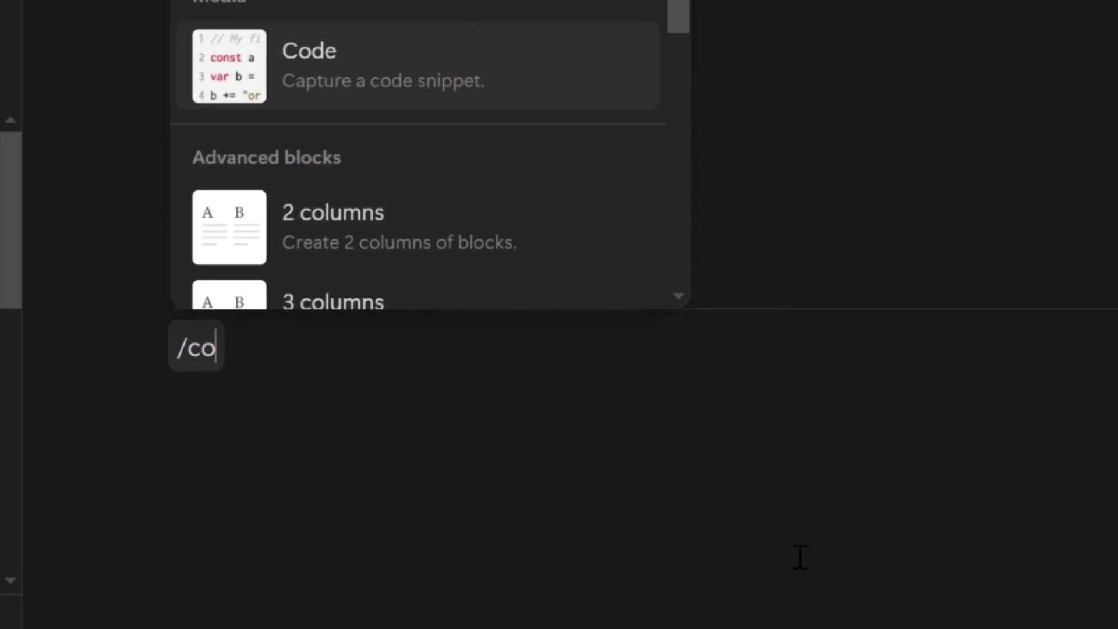
text(l)
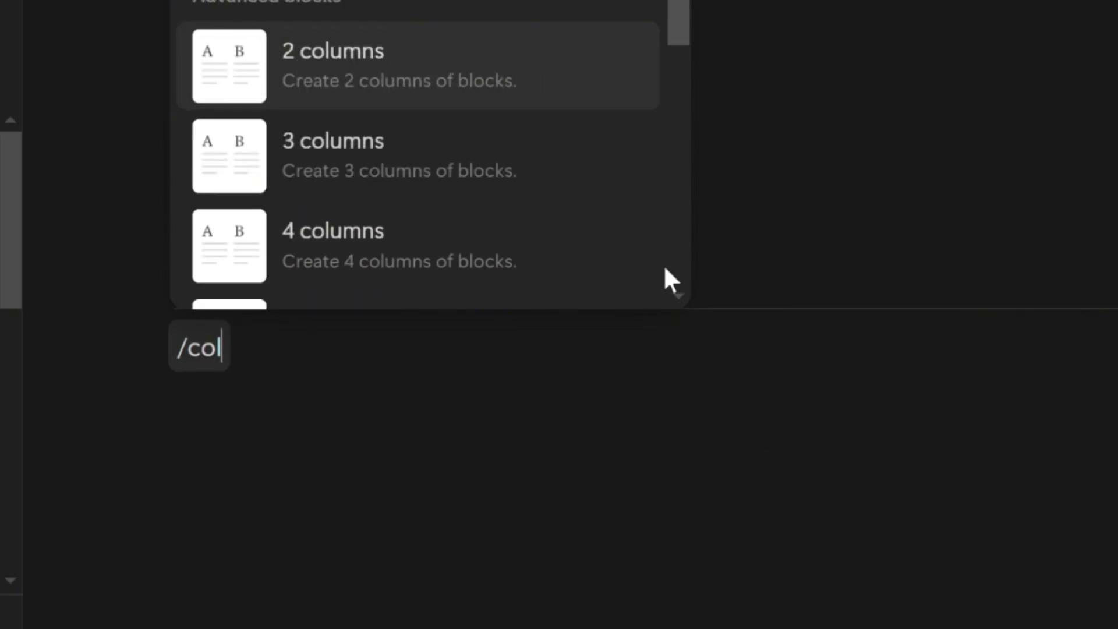
Replace the column command with a 'Before' Heading 2
key(BackSpace)
key(BackSpace)
key(BackSpace)
key(BackSpace)
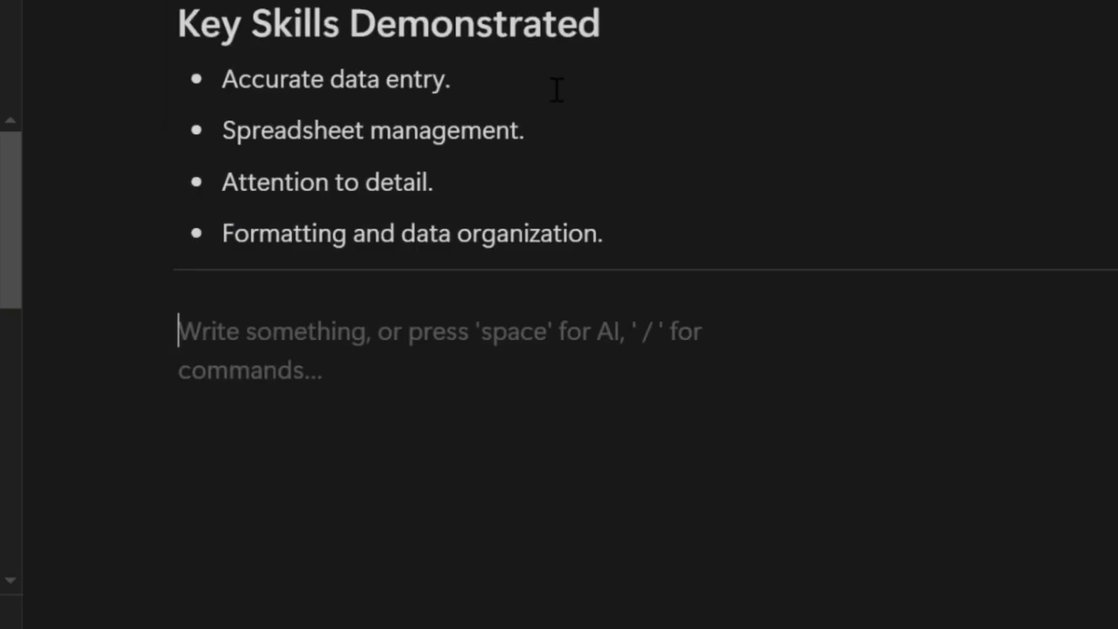
text(Before)
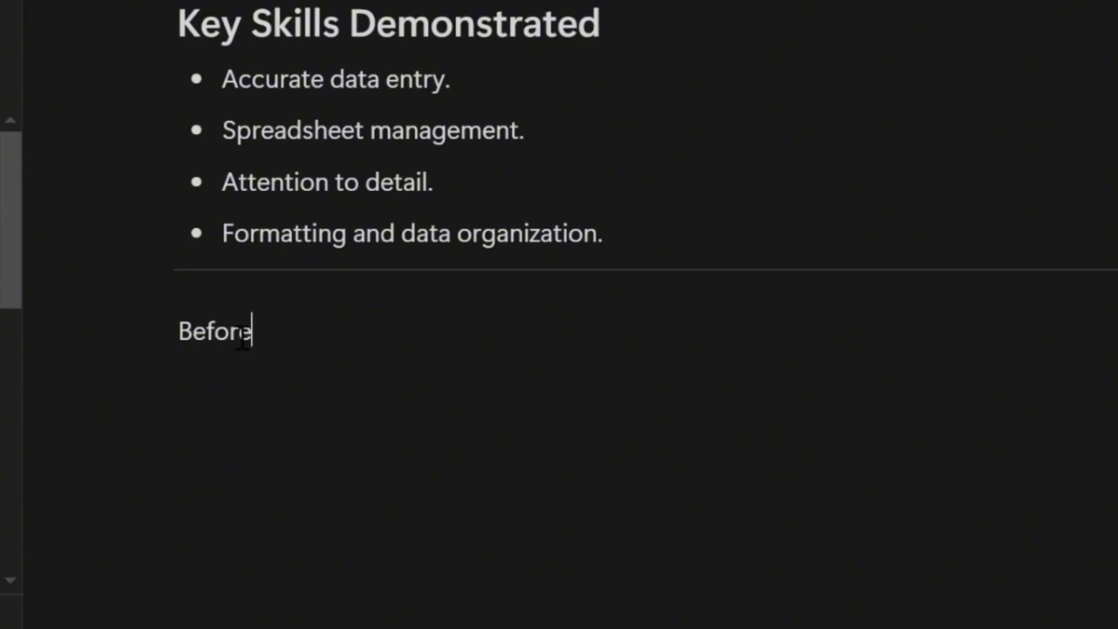
drag(253, 335, 194, 347)
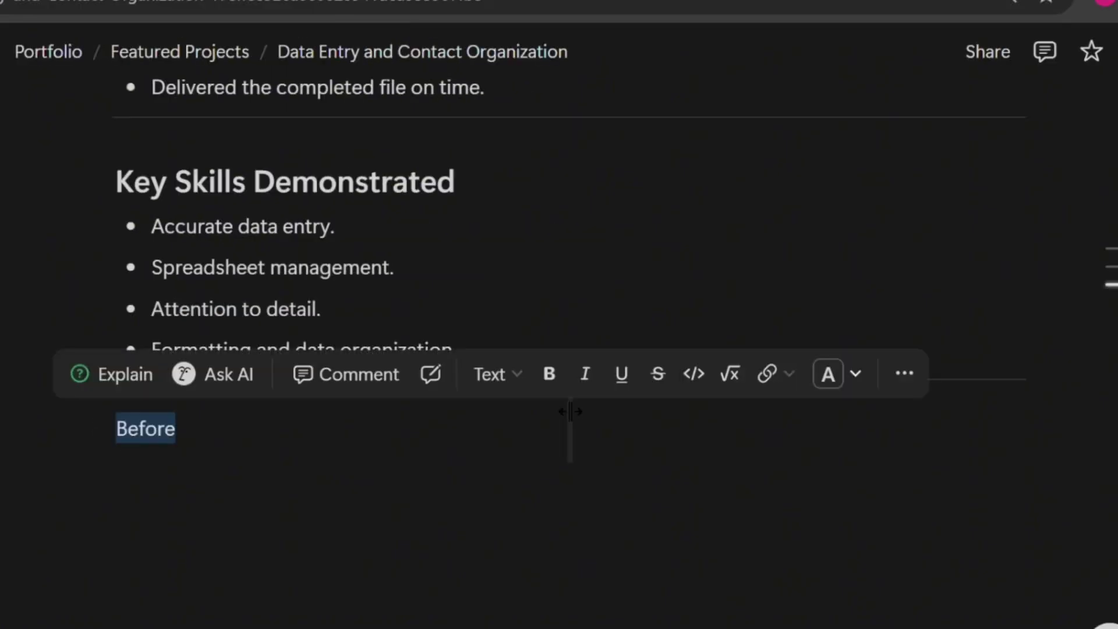
click(520, 381)
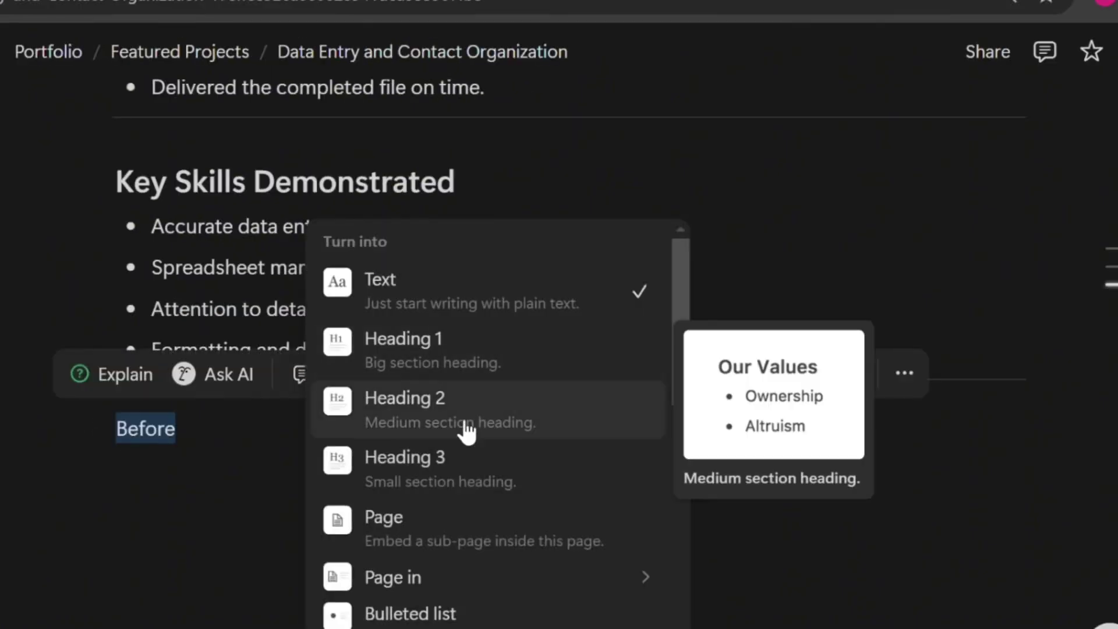
click(465, 431)
Add an 'After' Heading 2 in a second column beside Before
click(640, 472)
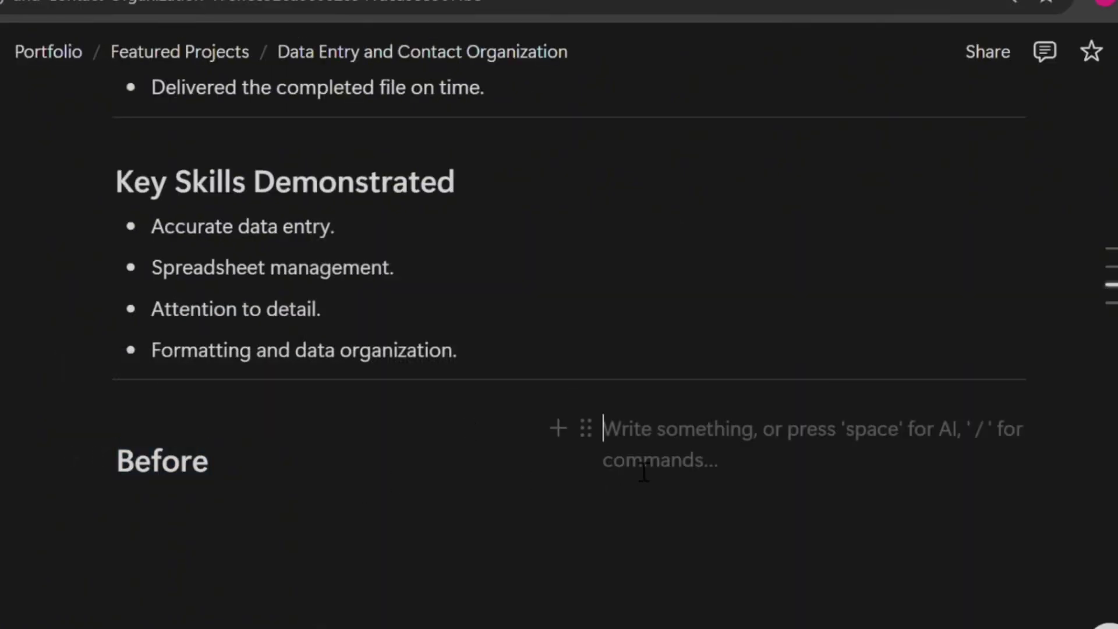
text(After)
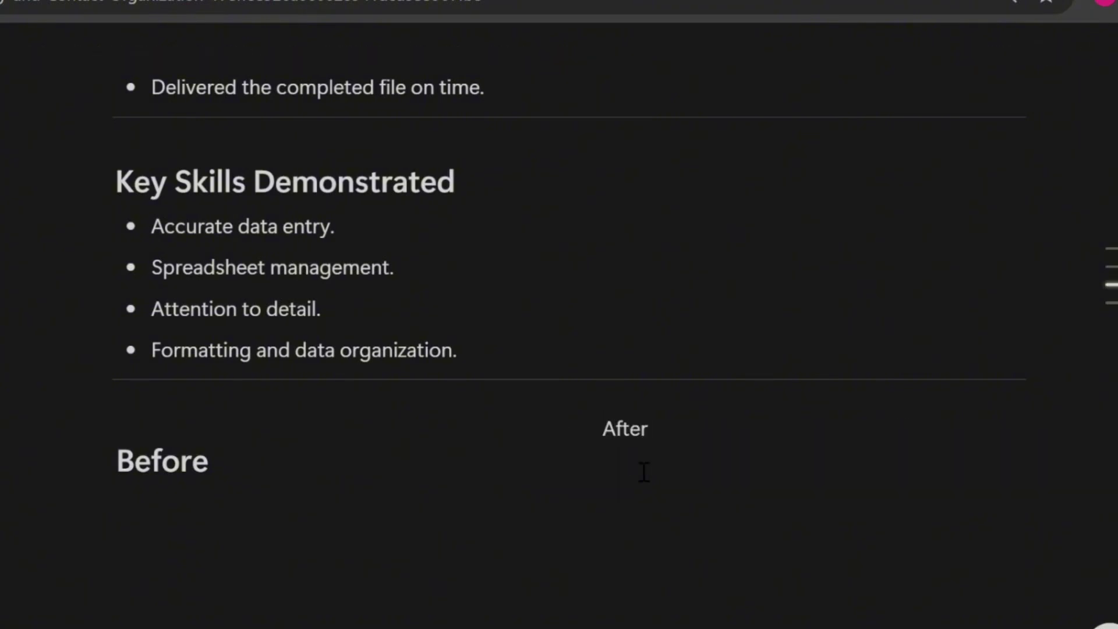
double_click(621, 443)
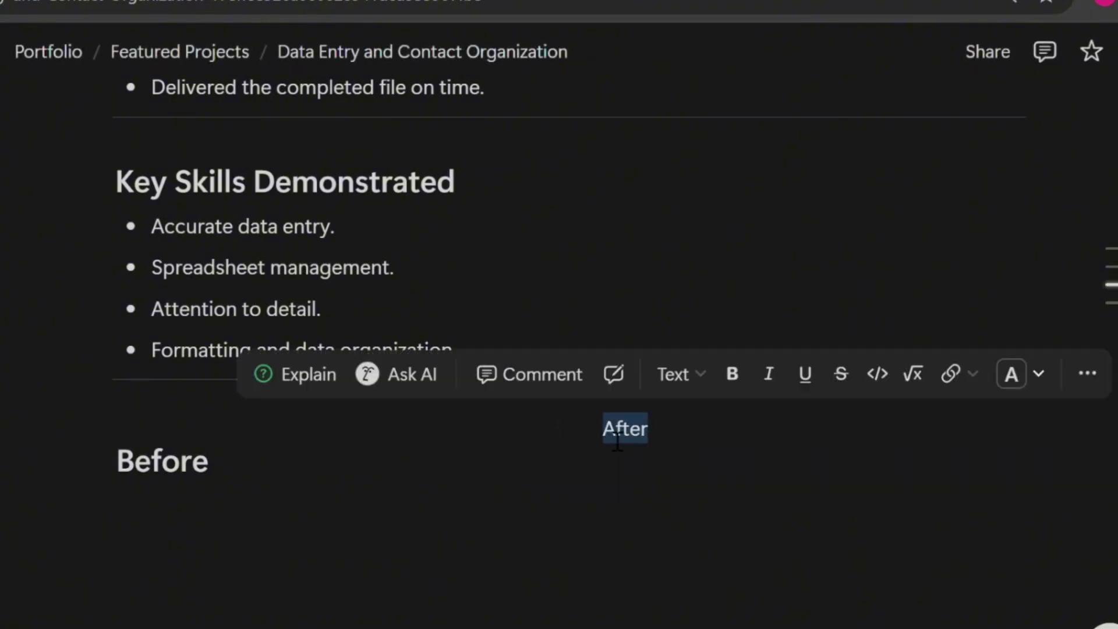
click(690, 377)
click(664, 422)
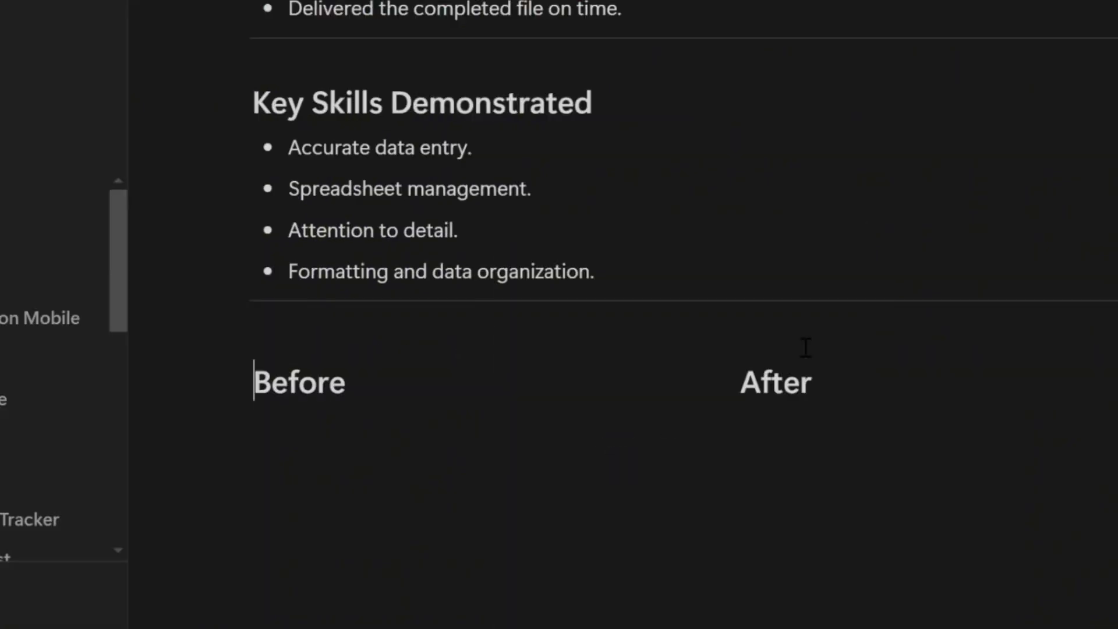
click(282, 444)
scroll(382, 362, down, 2)
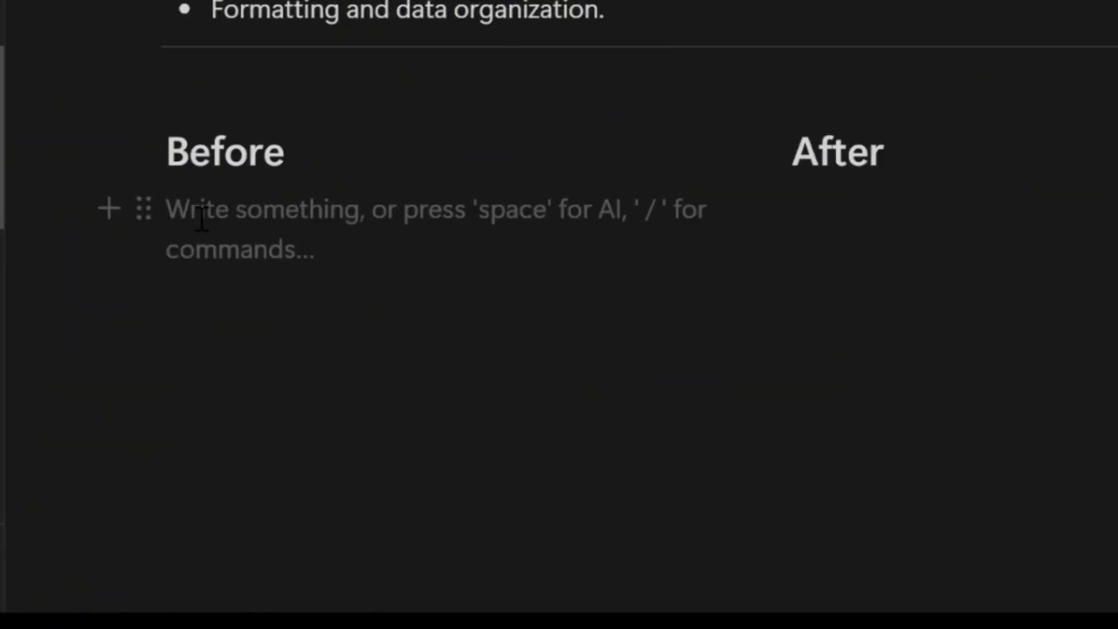
text(/image)
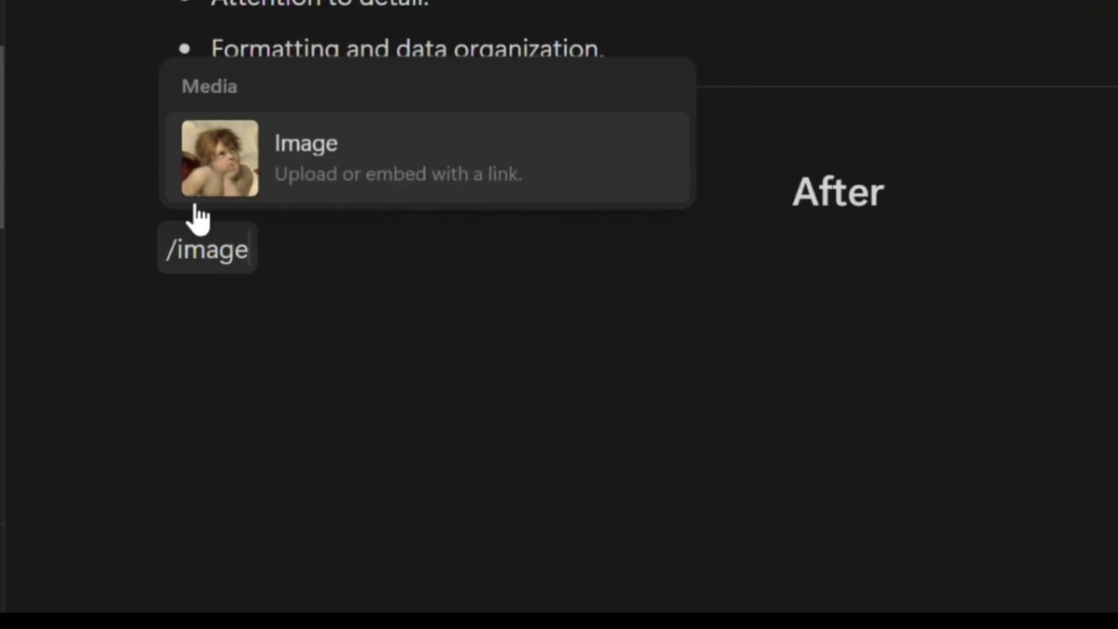
Upload the directory scan under Before and the spreadsheet screenshot under After
click(379, 163)
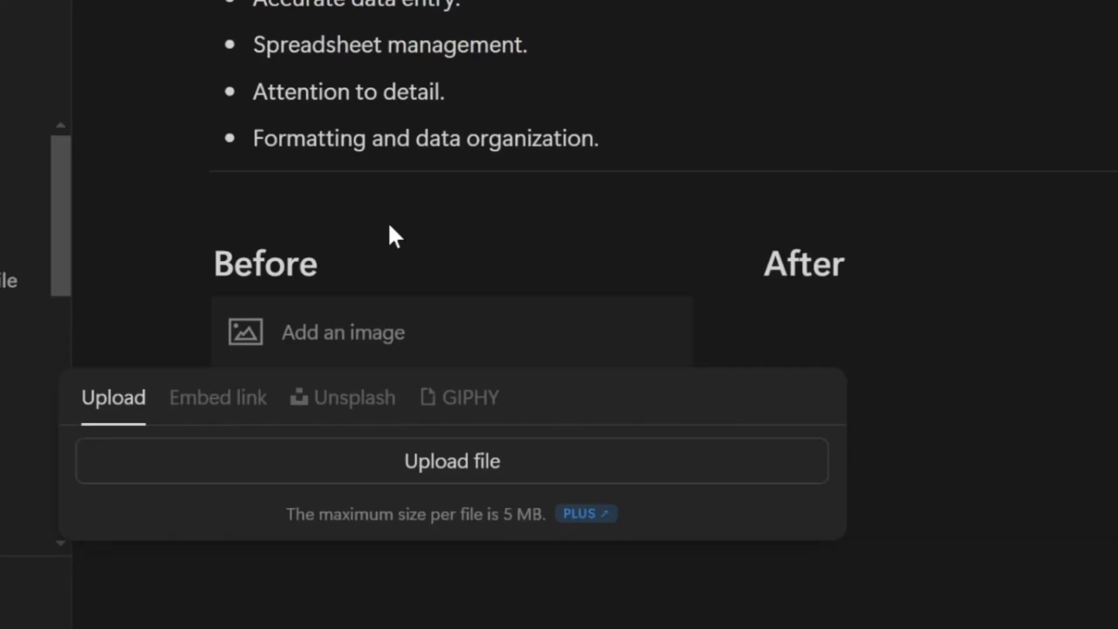
click(432, 466)
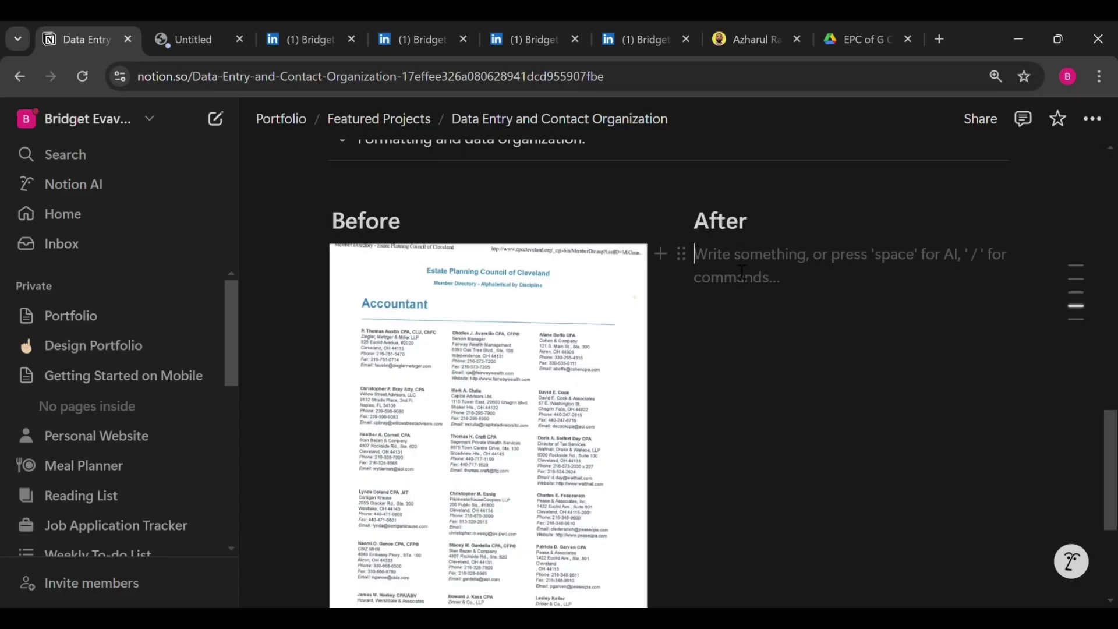
text(/imag)
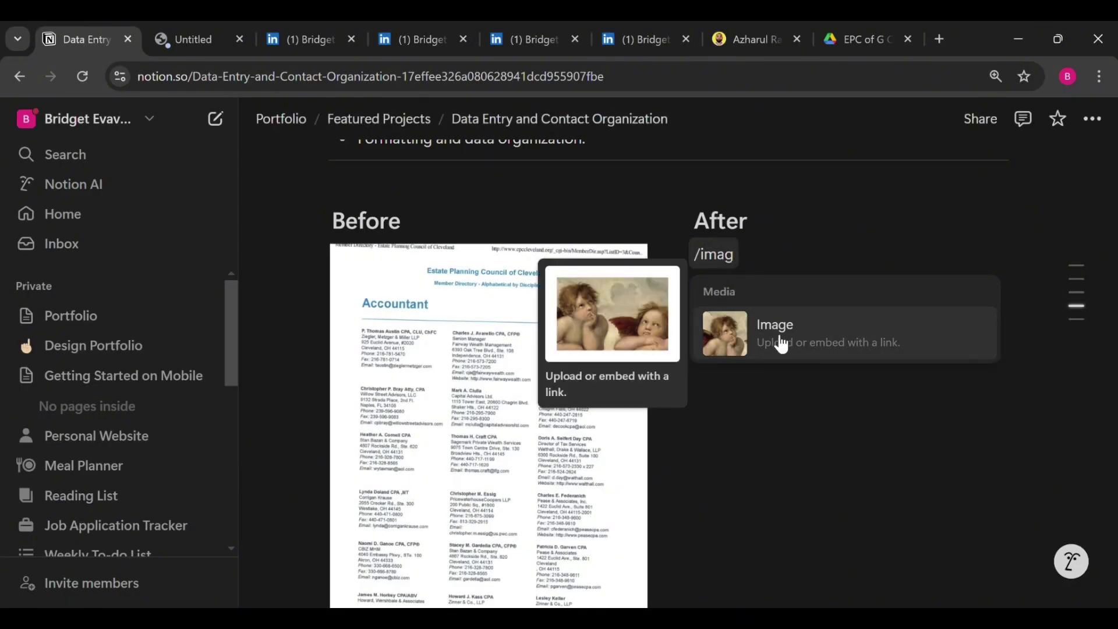
click(774, 333)
click(814, 352)
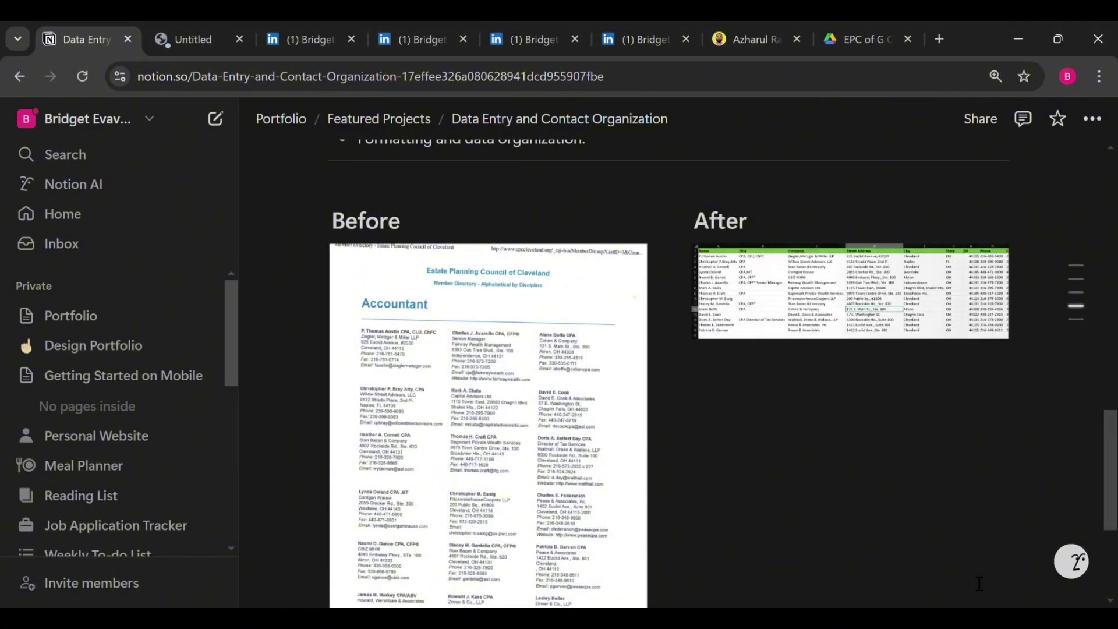
Narrow the Before image and add an empty block below it
scroll(582, 408, down, 1)
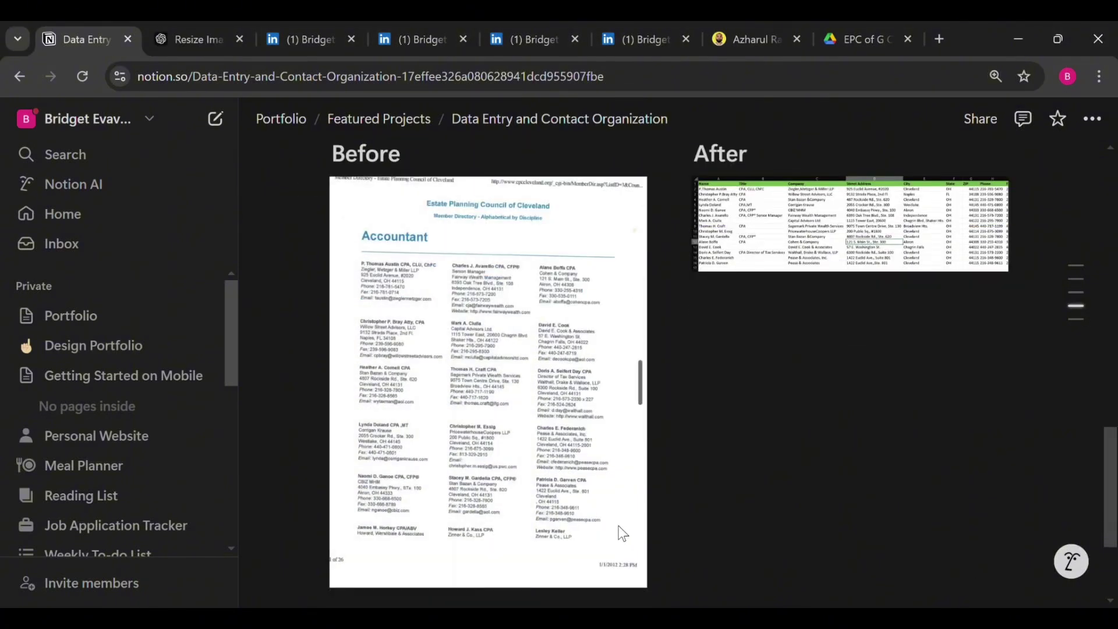
drag(644, 526, 559, 469)
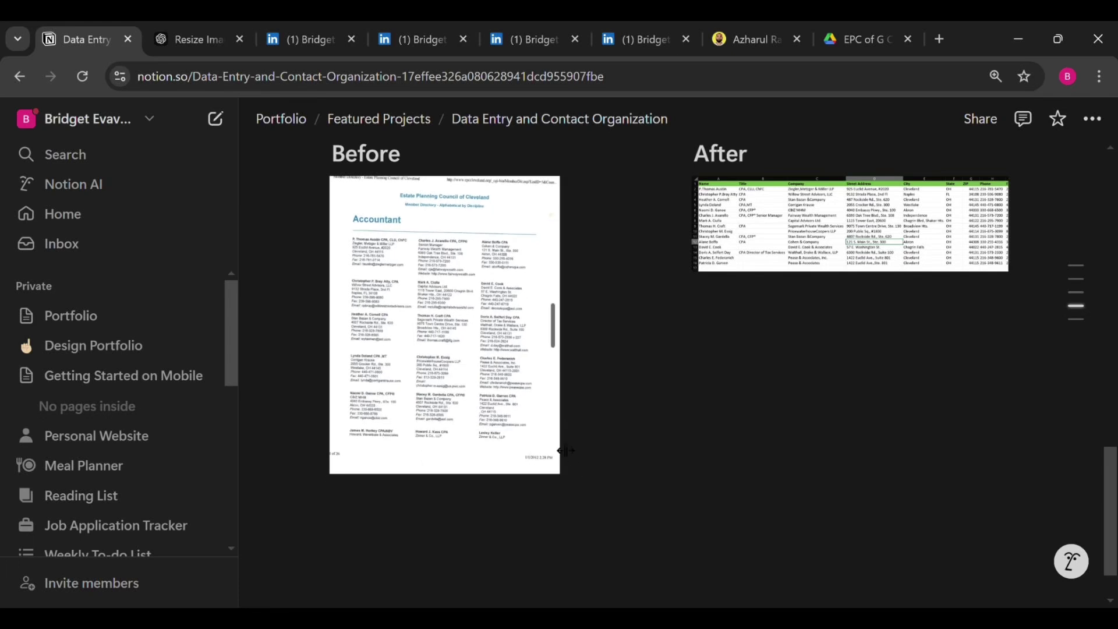
drag(540, 423, 534, 411)
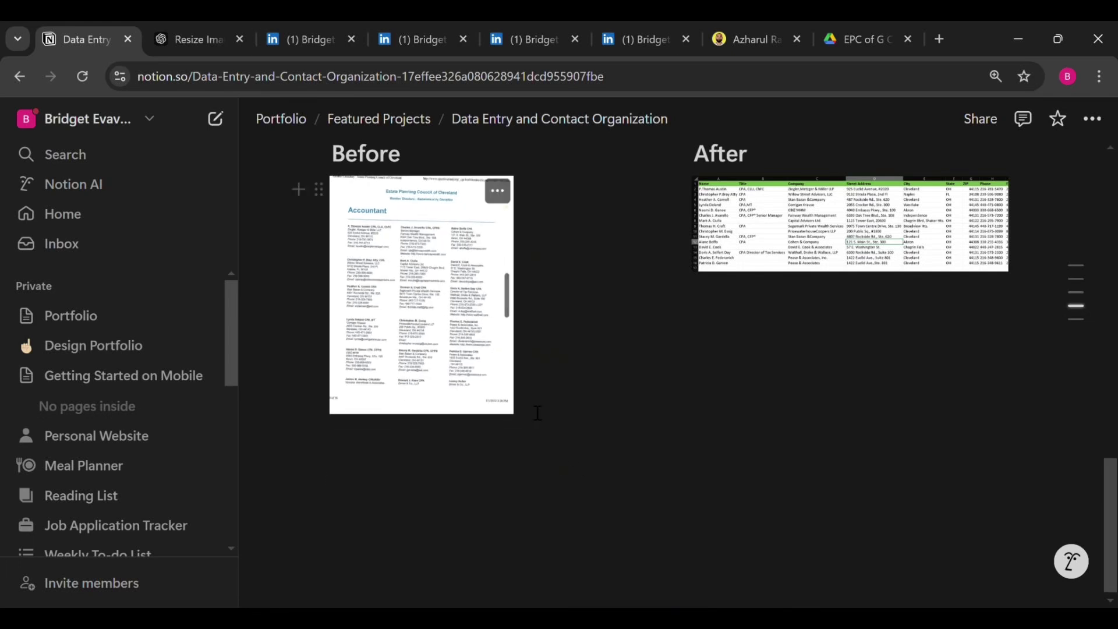
click(574, 484)
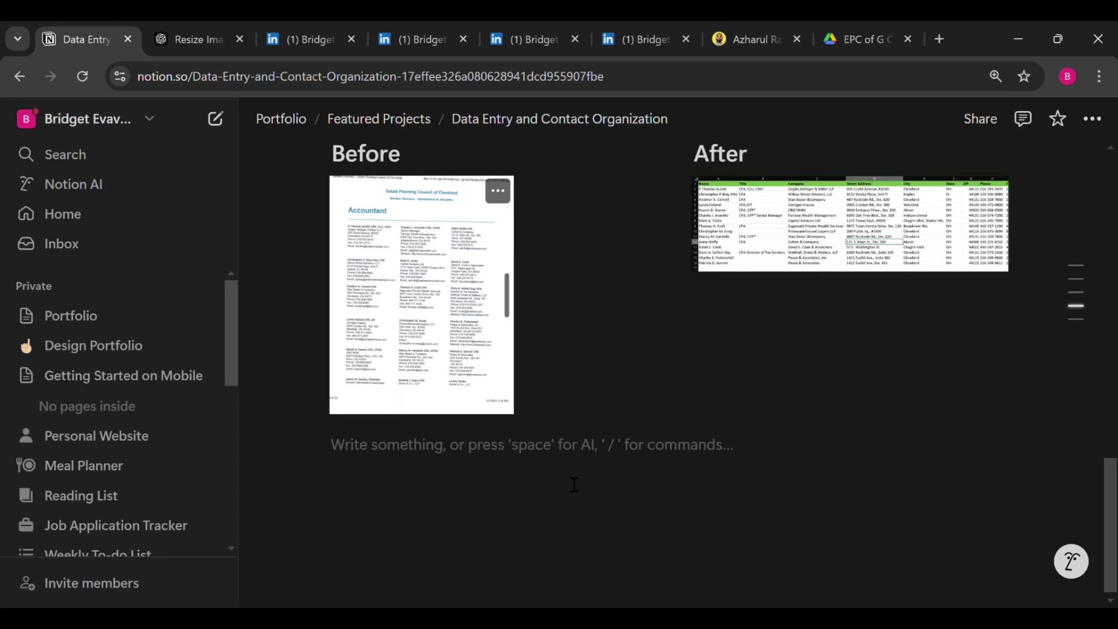
text(/di)
key(Return)
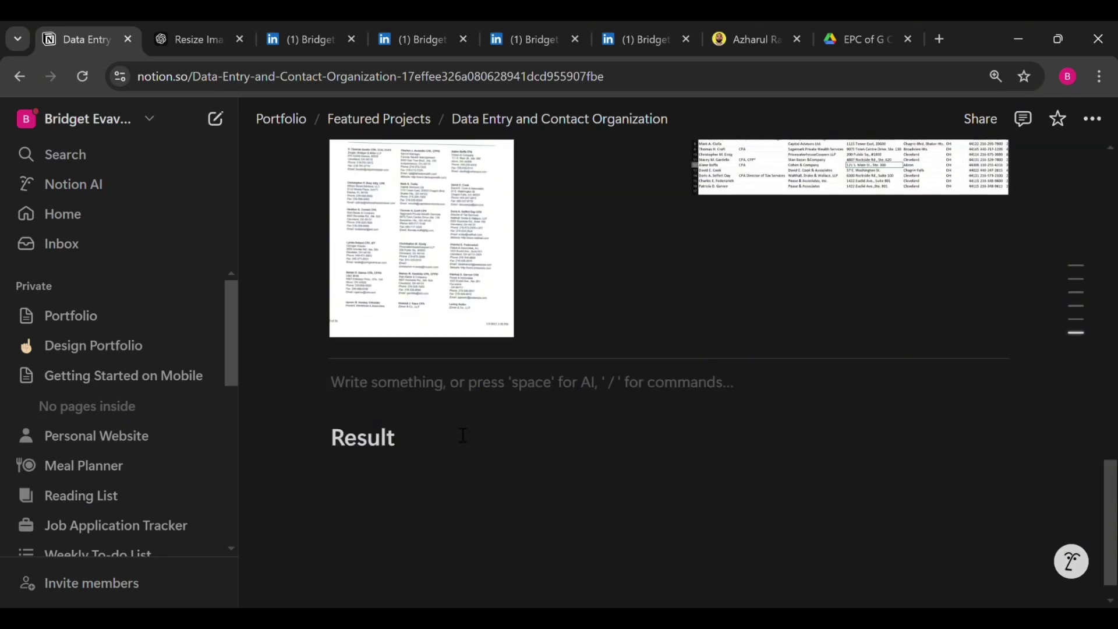
key(BackSpace)
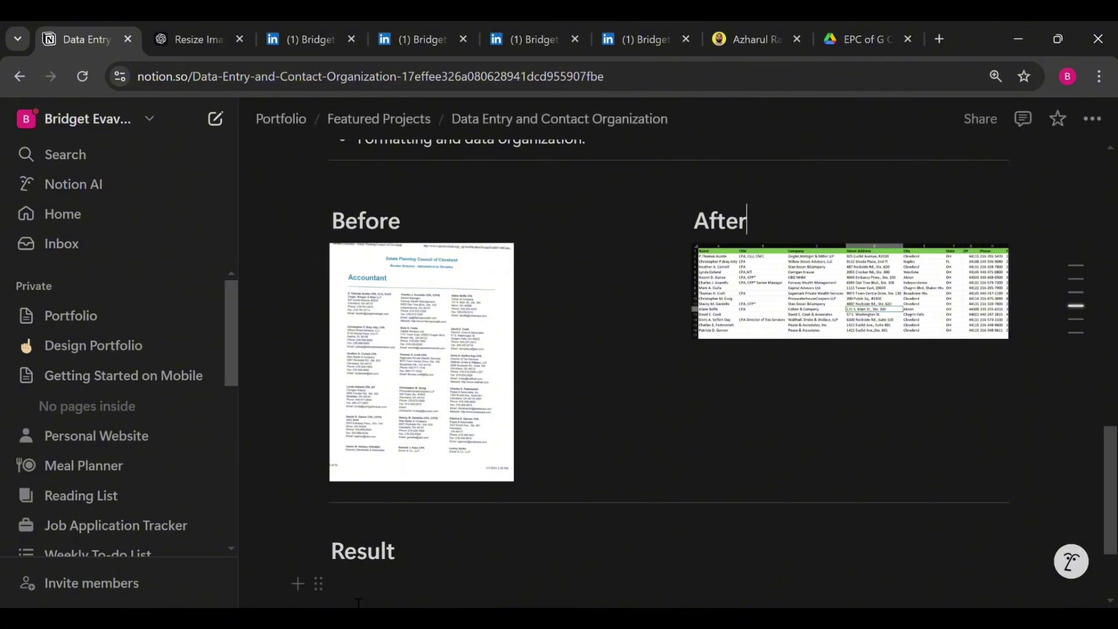
scroll(693, 310, down, 3)
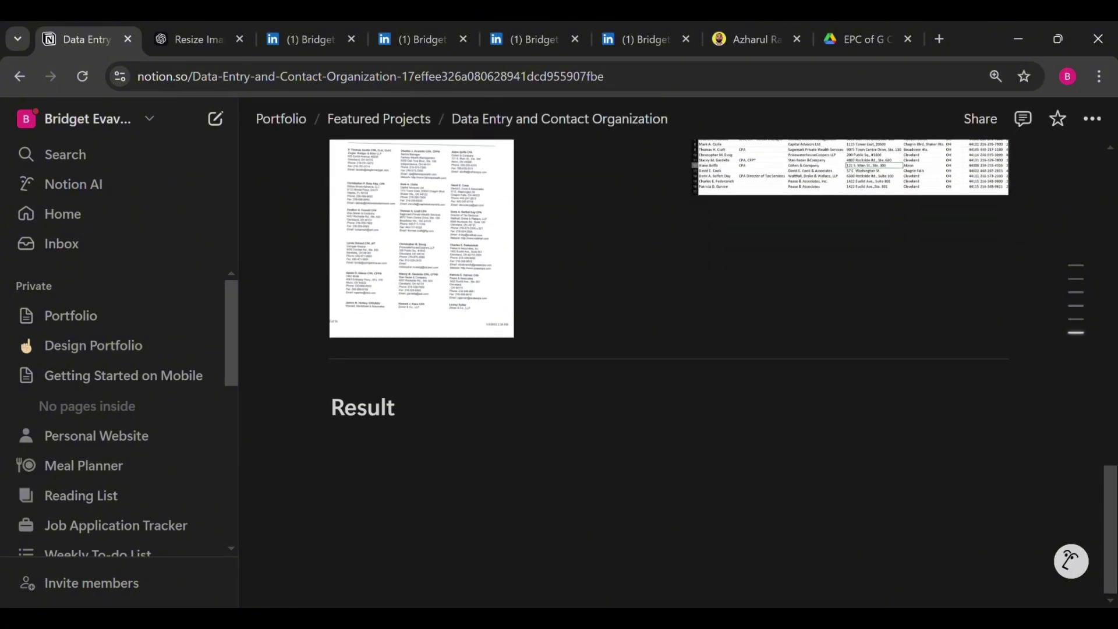
click(352, 450)
text(Ensured 100% accuracy and consistent formatting across all entries while meeting the specified requirements. Delivered the final output in both .CSV and .XLSX formats for compatibility)
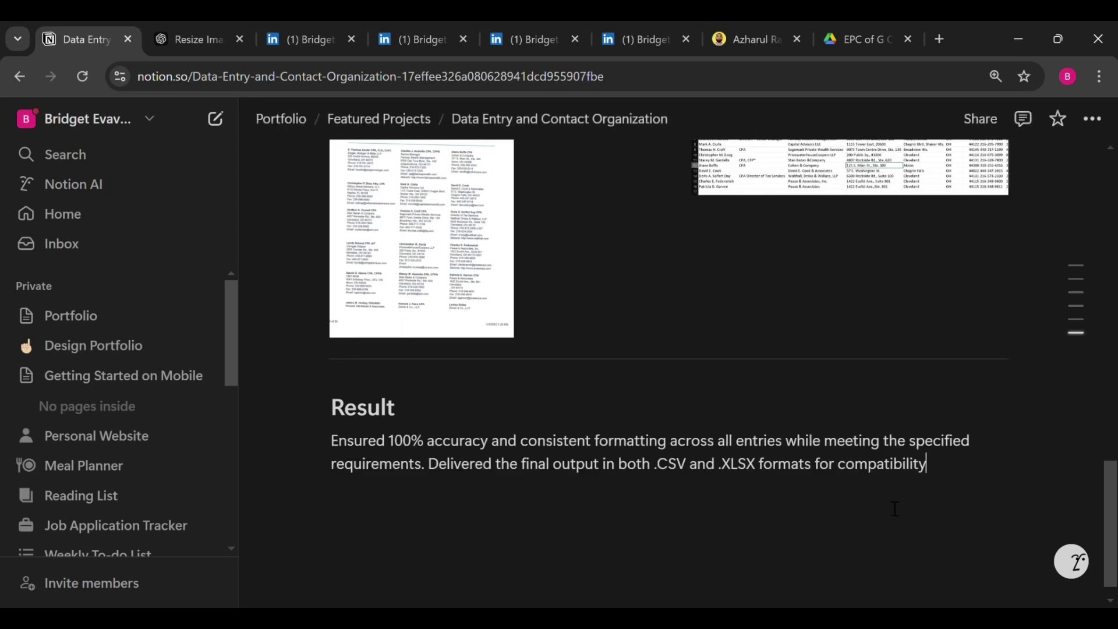
text(.)
scroll(909, 499, up, 15)
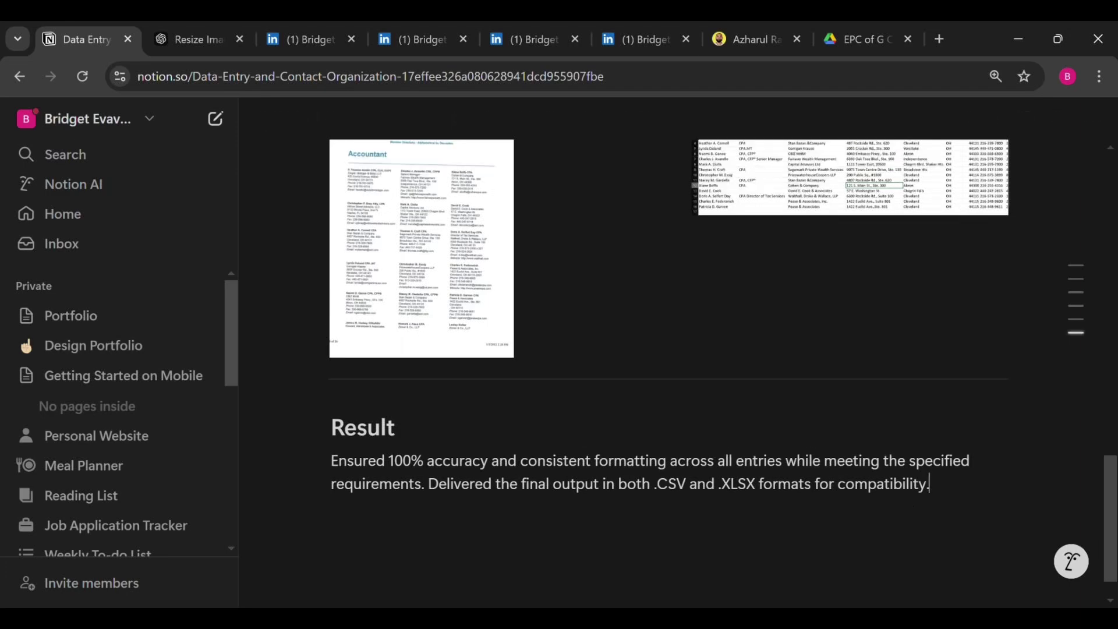
Add a Files & media property named Cover Image to the project page
scroll(669, 349, up, 5)
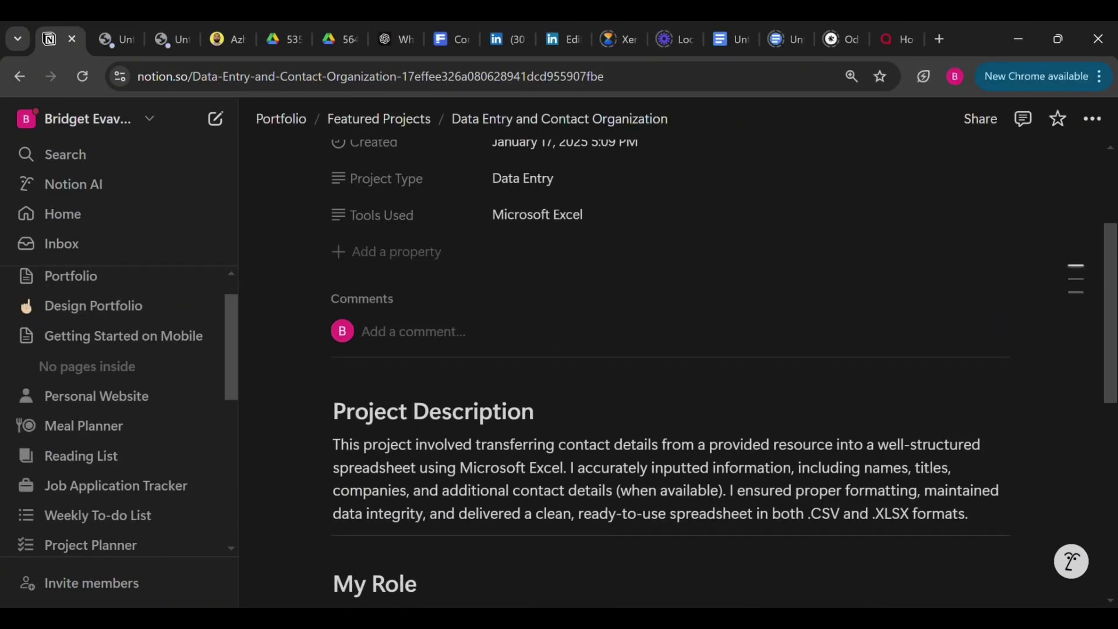
scroll(669, 373, up, 3)
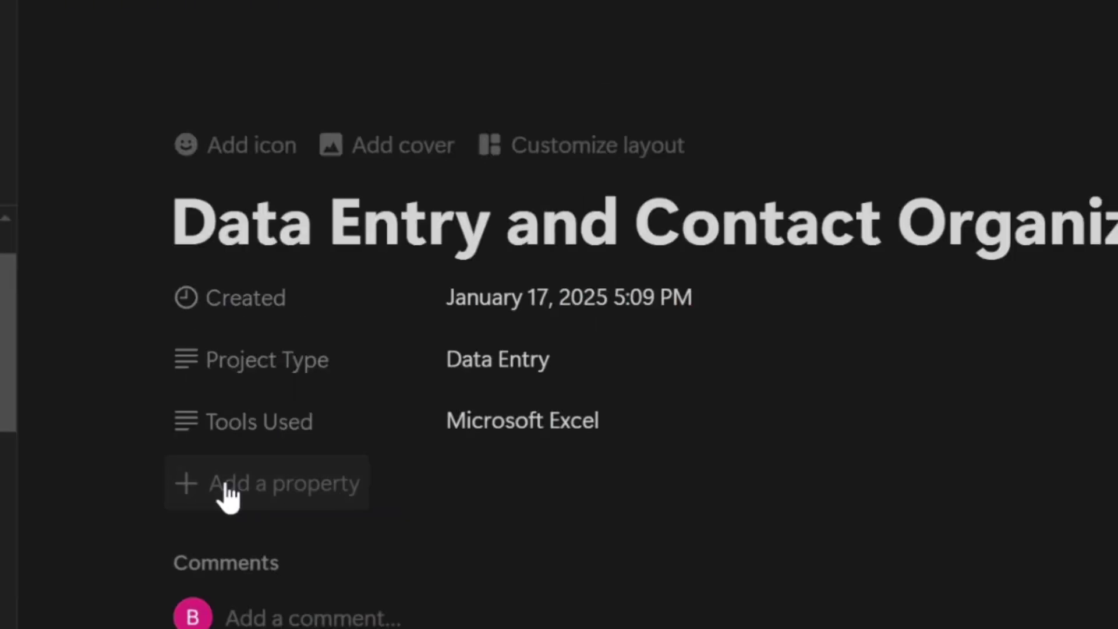
click(227, 488)
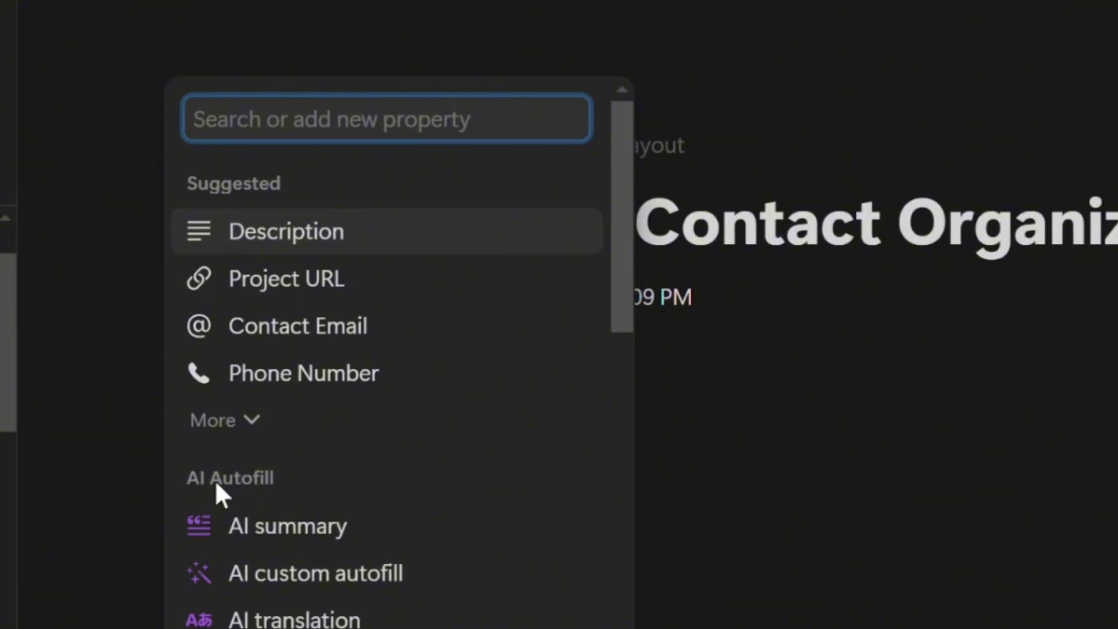
text(file)
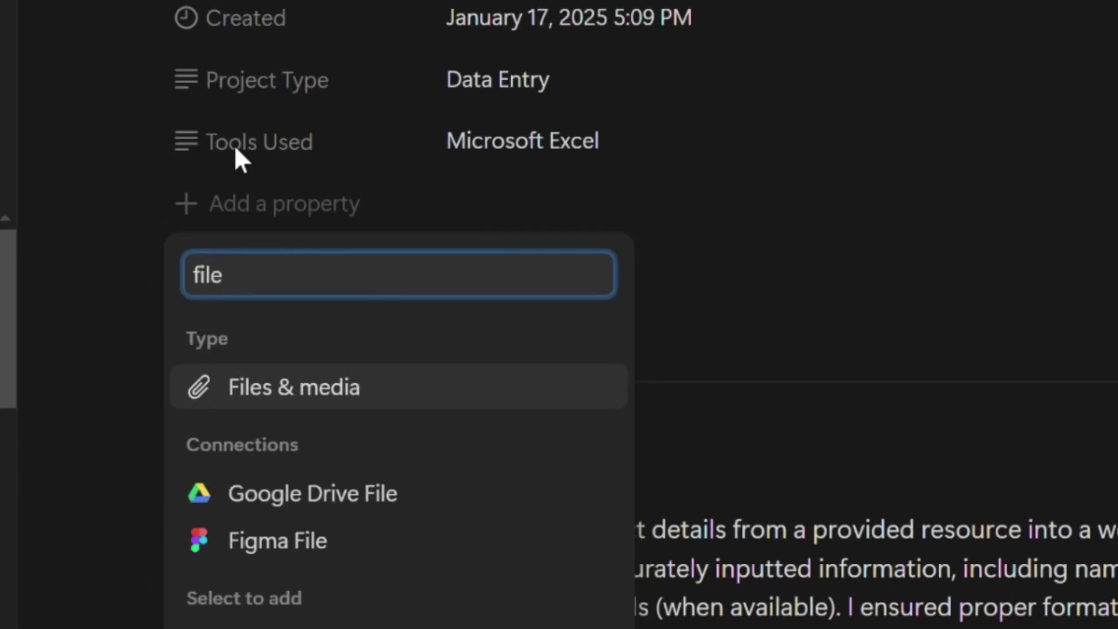
click(306, 389)
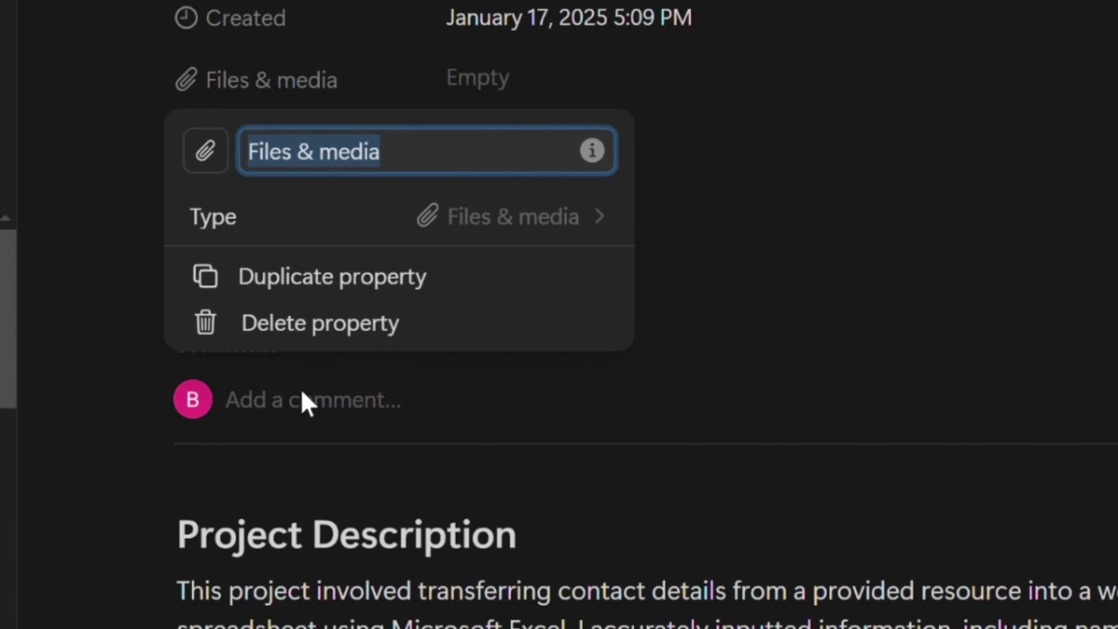
text(Cover Image)
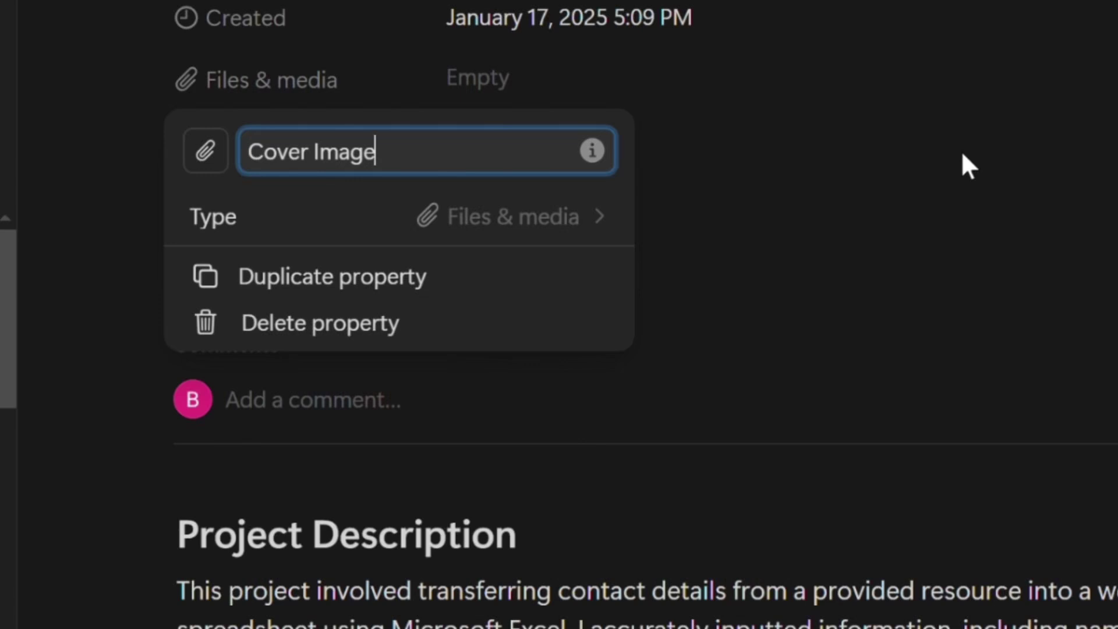
click(969, 166)
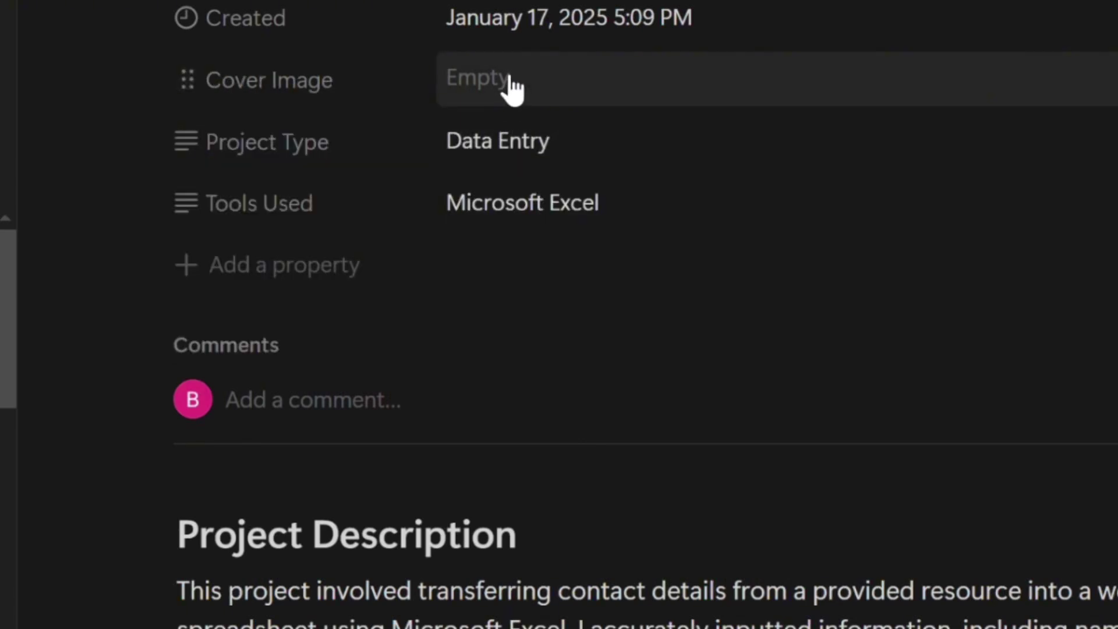
Upload the laptop image as the Cover Image value, then return to Featured Projects
click(512, 87)
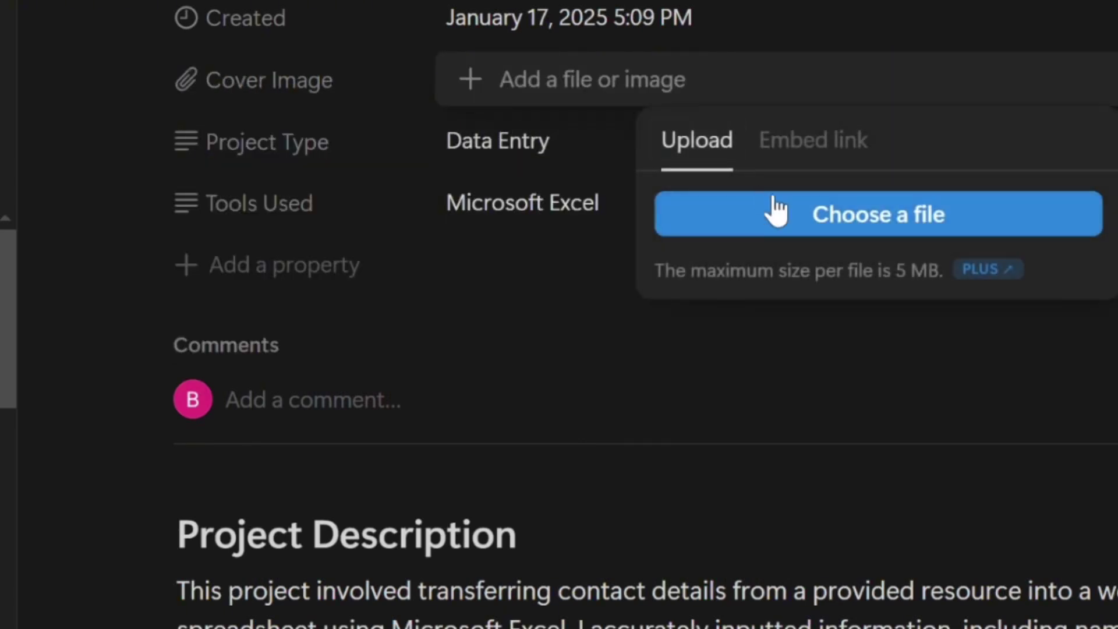
click(795, 233)
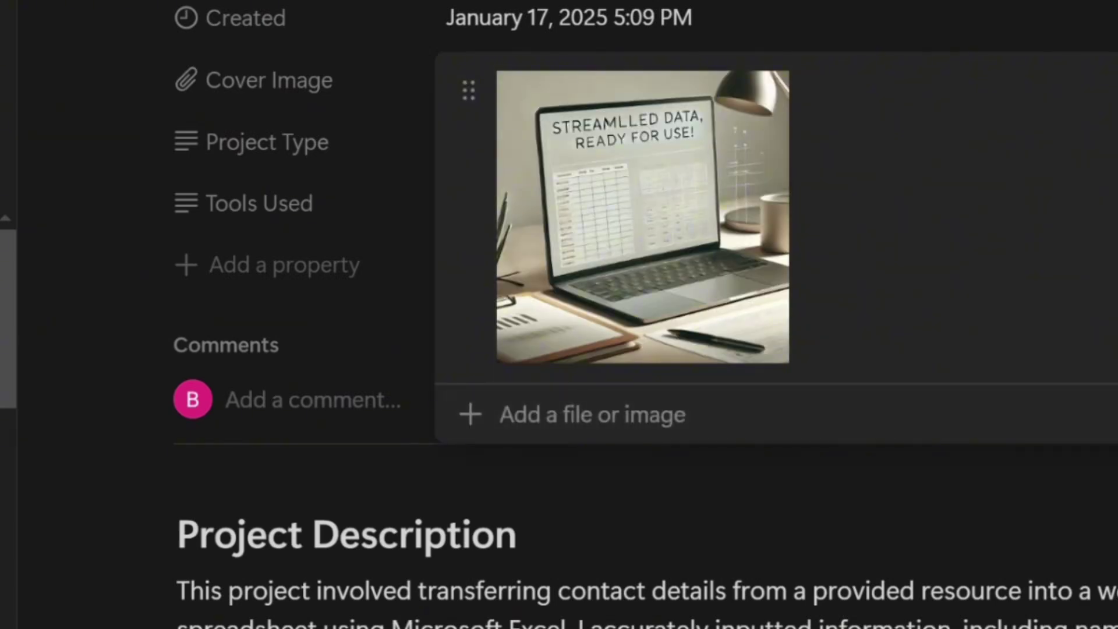
key(Escape)
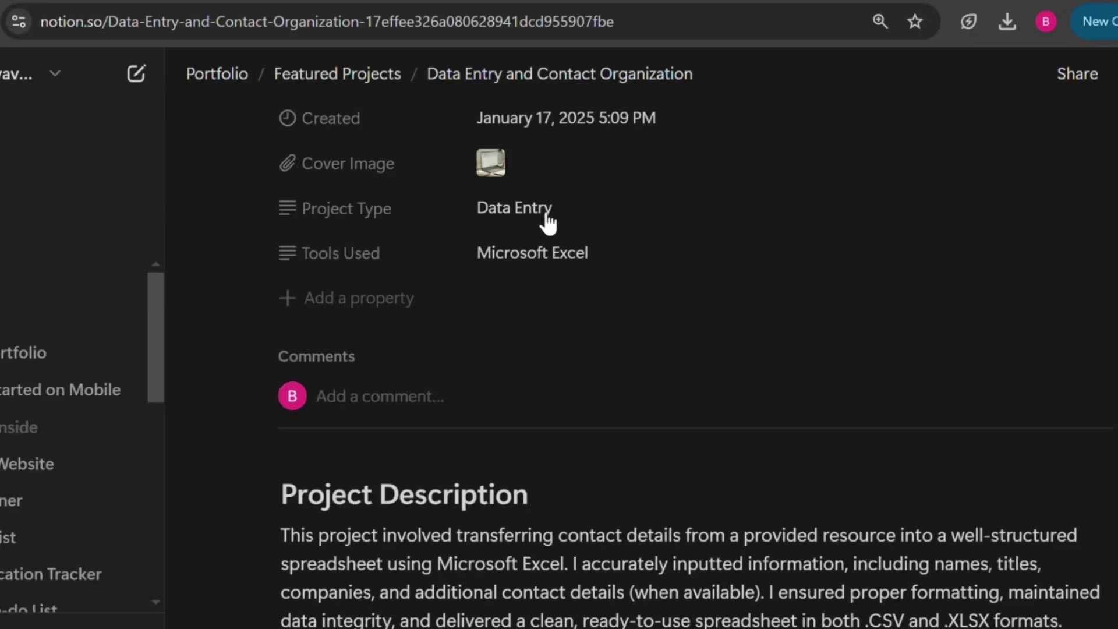
click(388, 87)
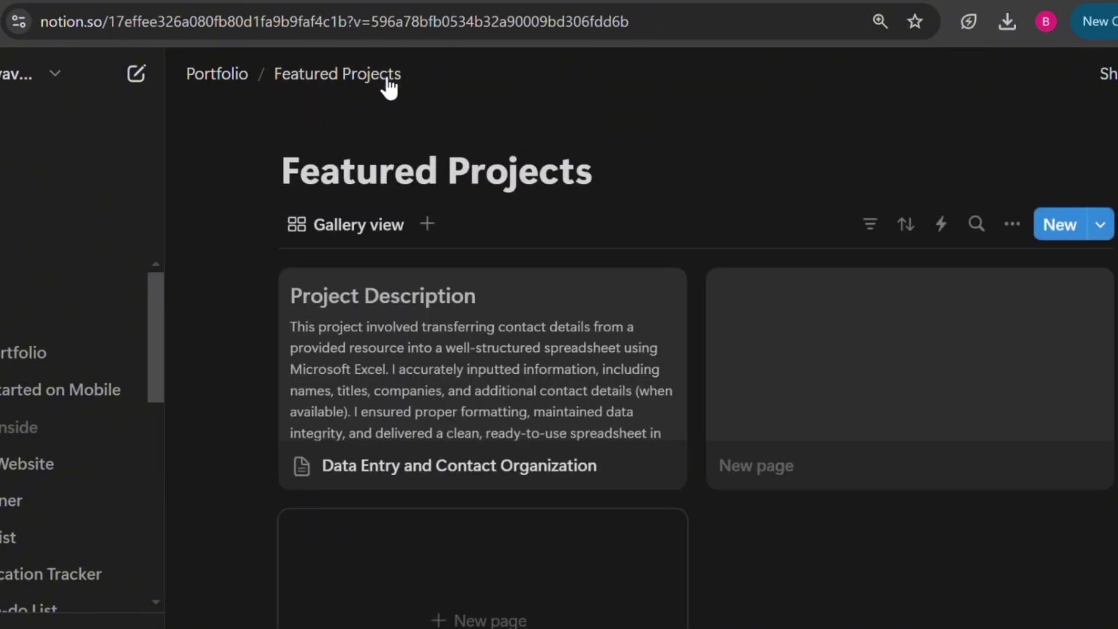
Set the Featured Projects gallery's card preview to Cover Image so the Data Entry card shows its laptop picture
scroll(695, 370, down, 2)
scroll(695, 369, up, 1)
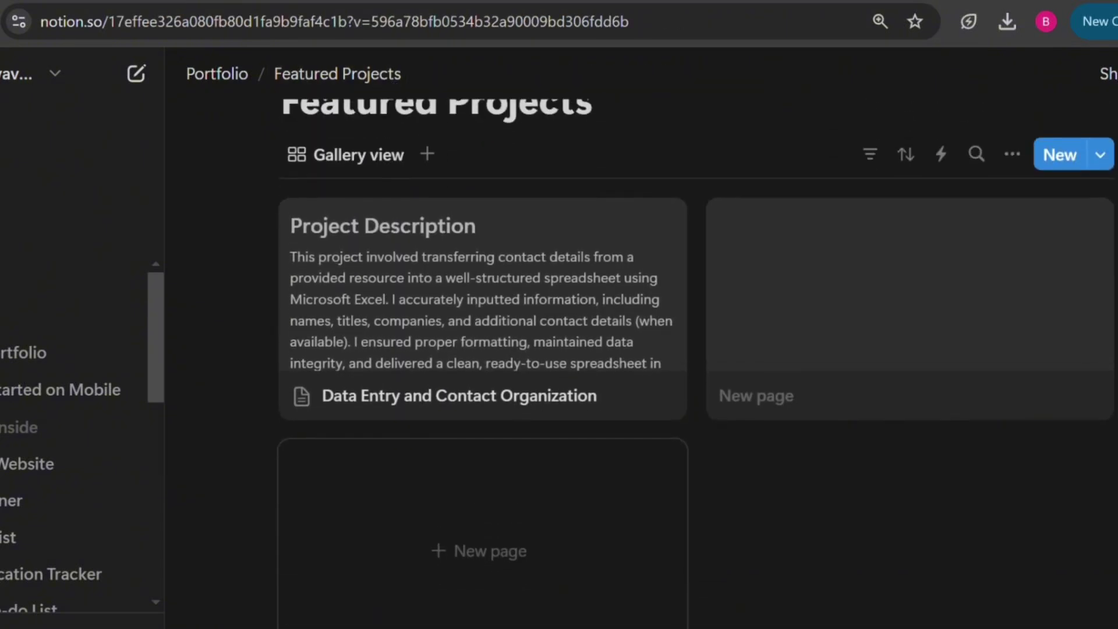
scroll(735, 550, up, 1)
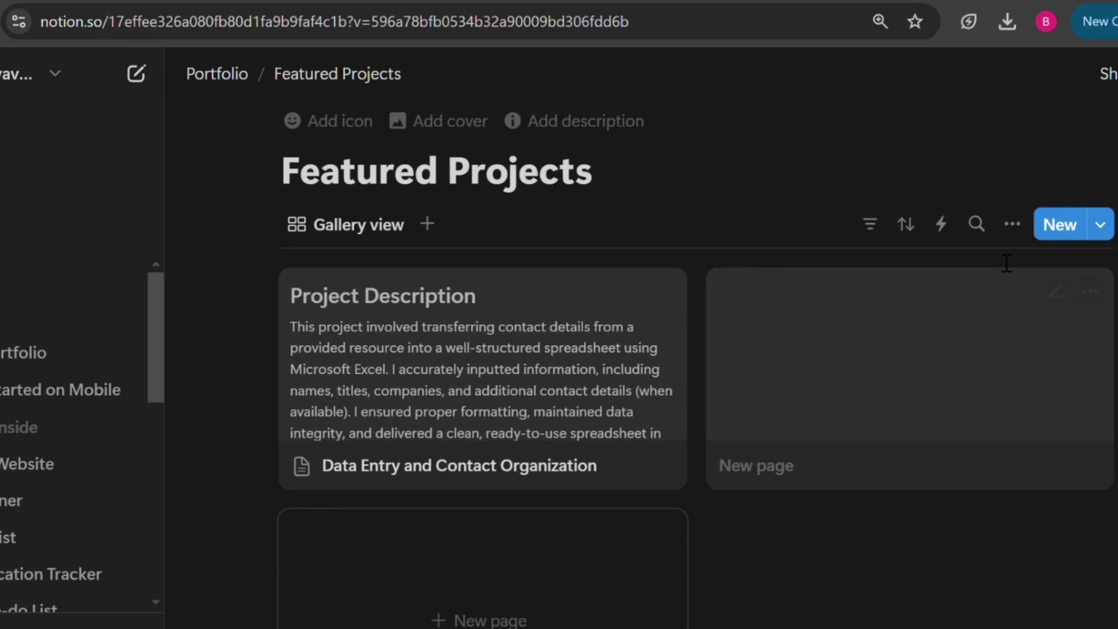
click(1013, 227)
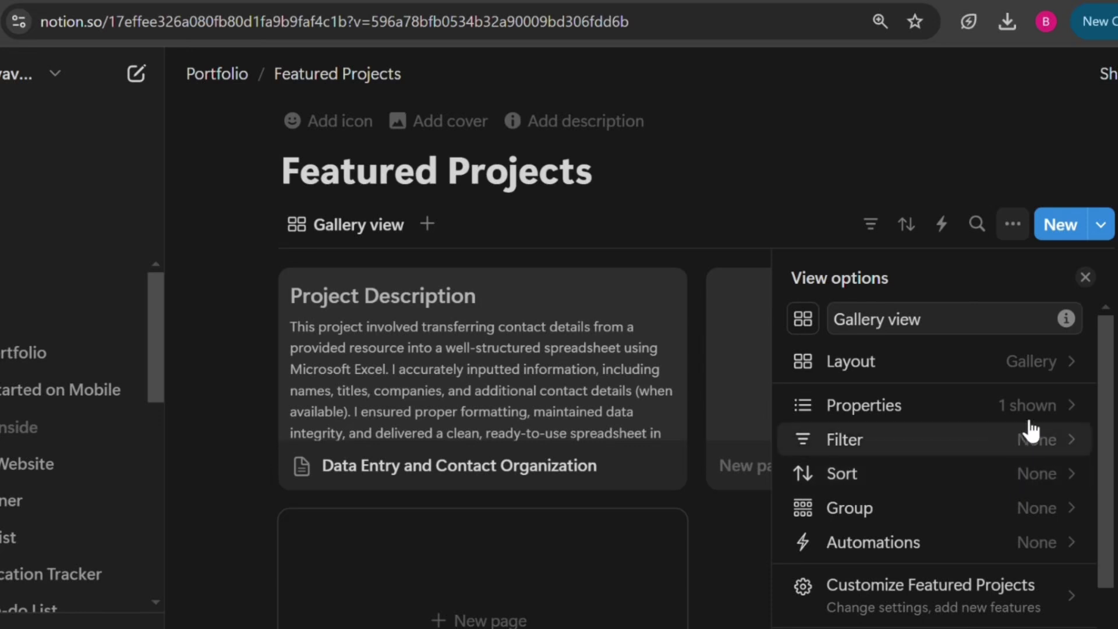
click(1071, 365)
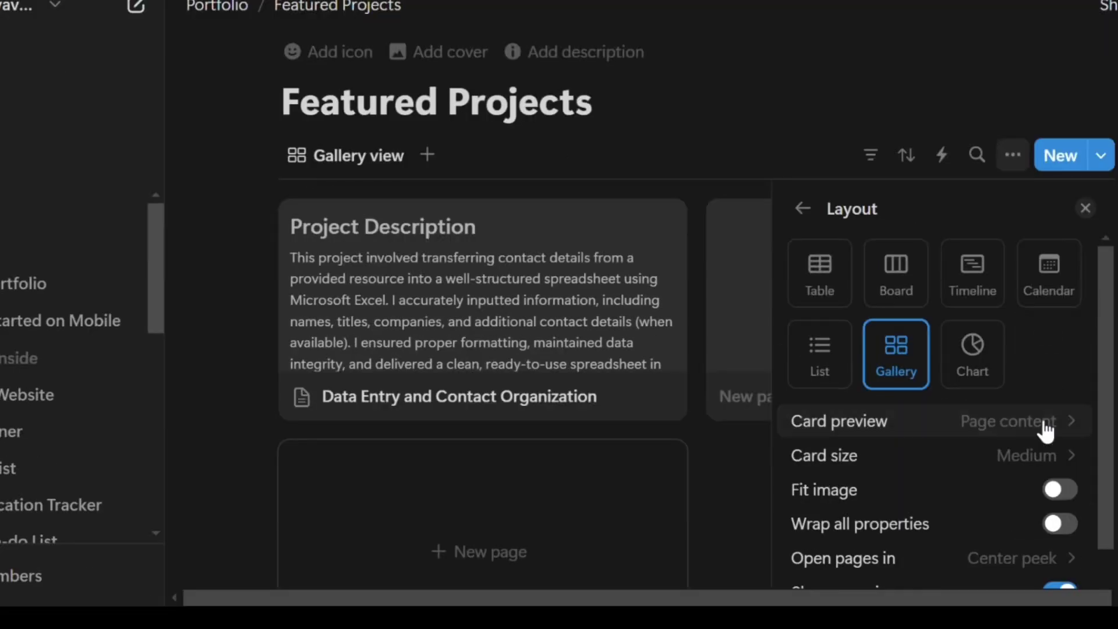
click(1046, 431)
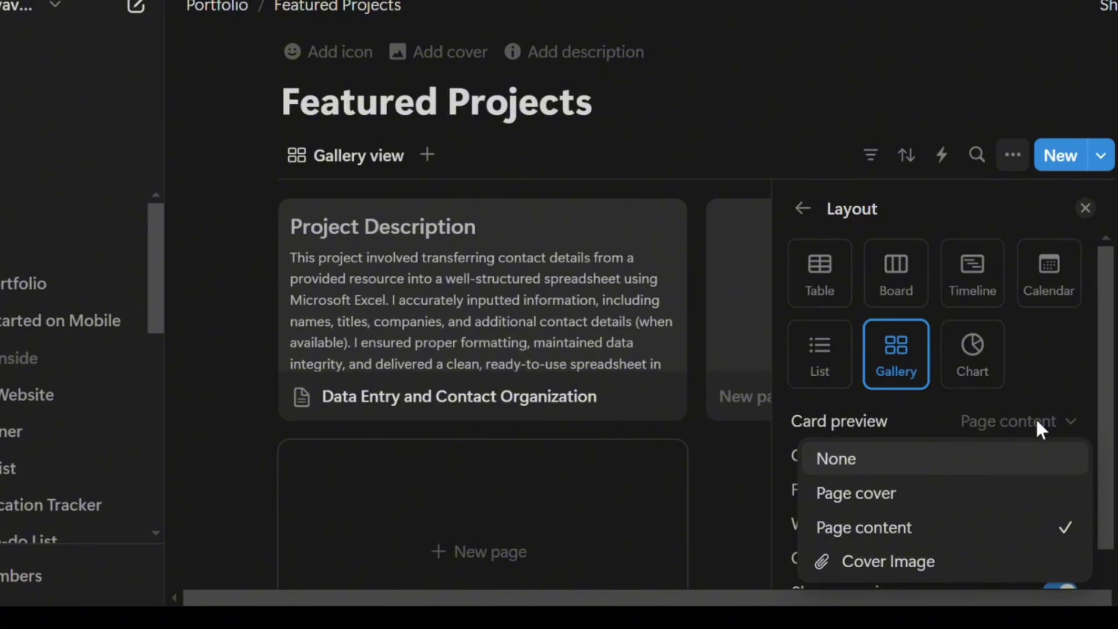
click(955, 564)
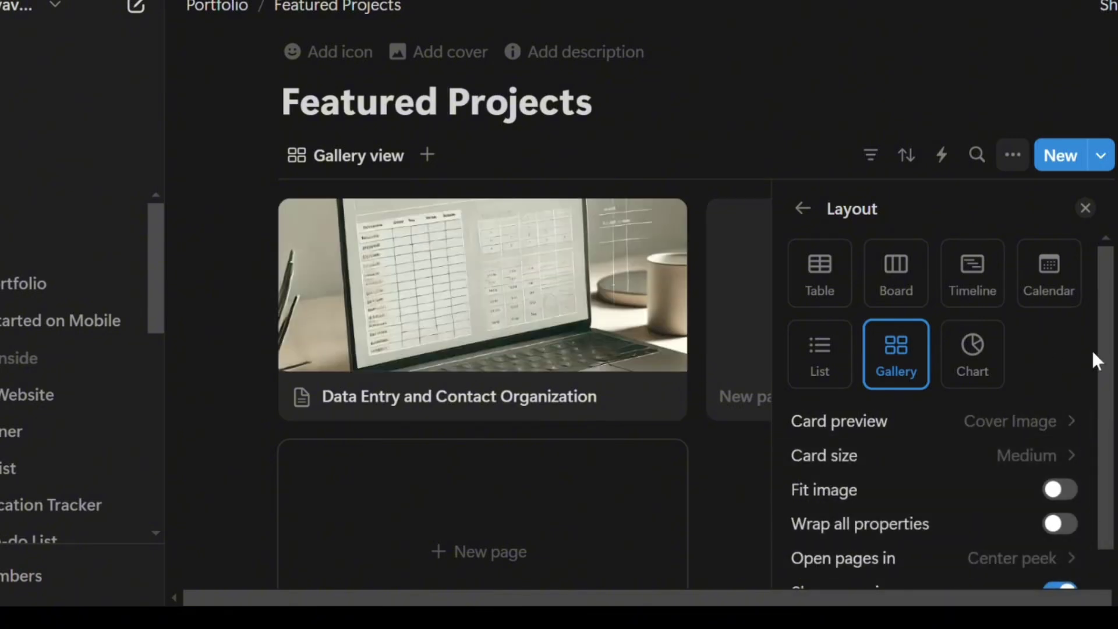
click(1085, 208)
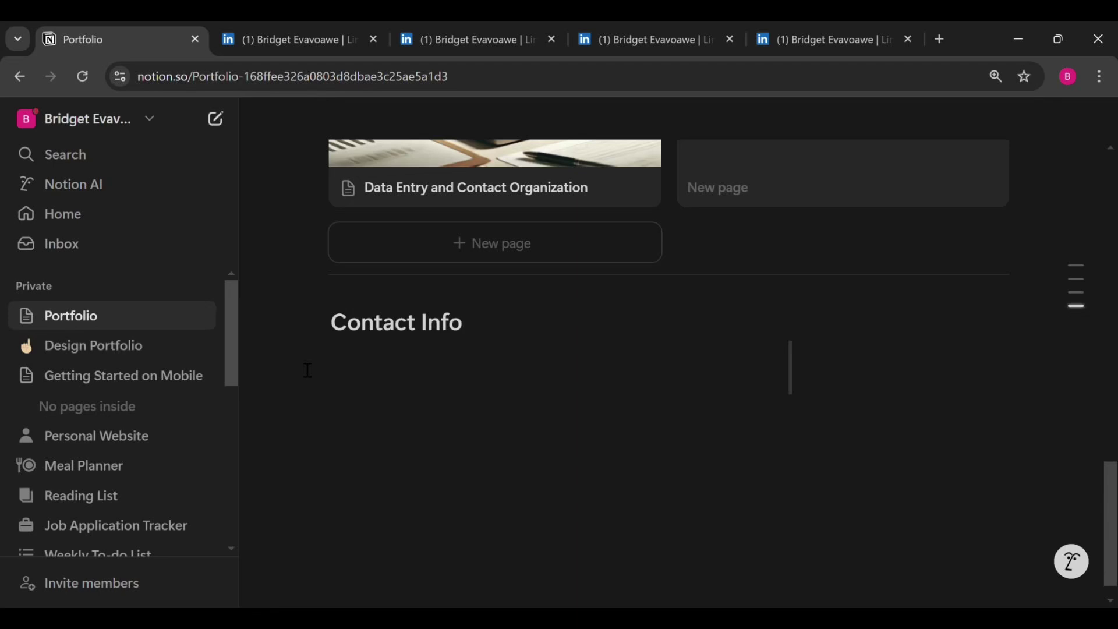
Add an empty block directly under the Contact Info heading with the caret in it
click(307, 371)
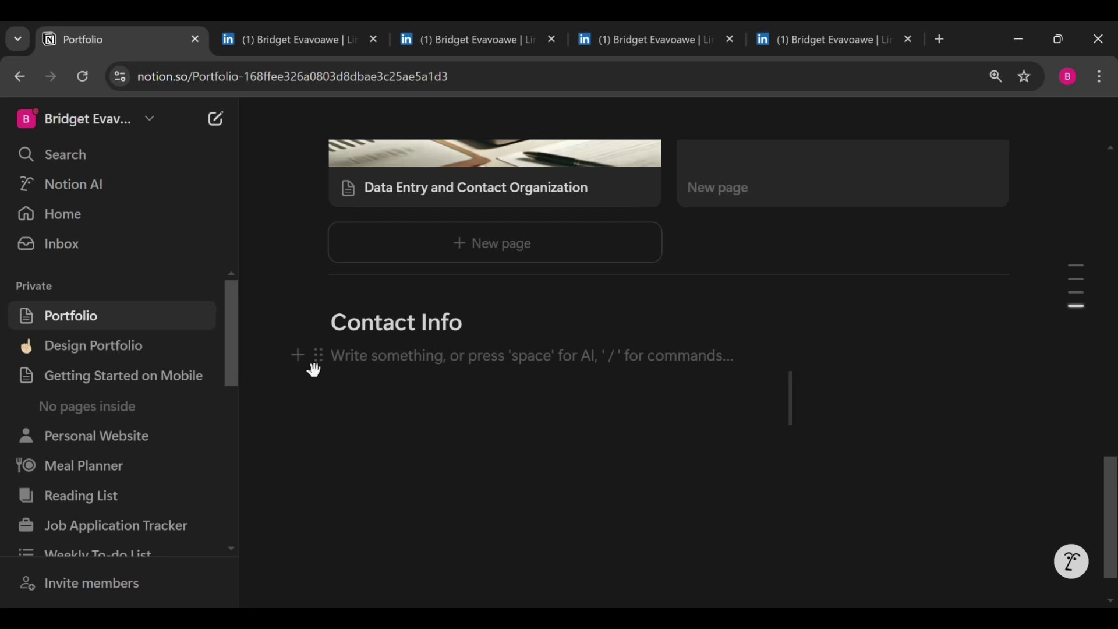
click(351, 361)
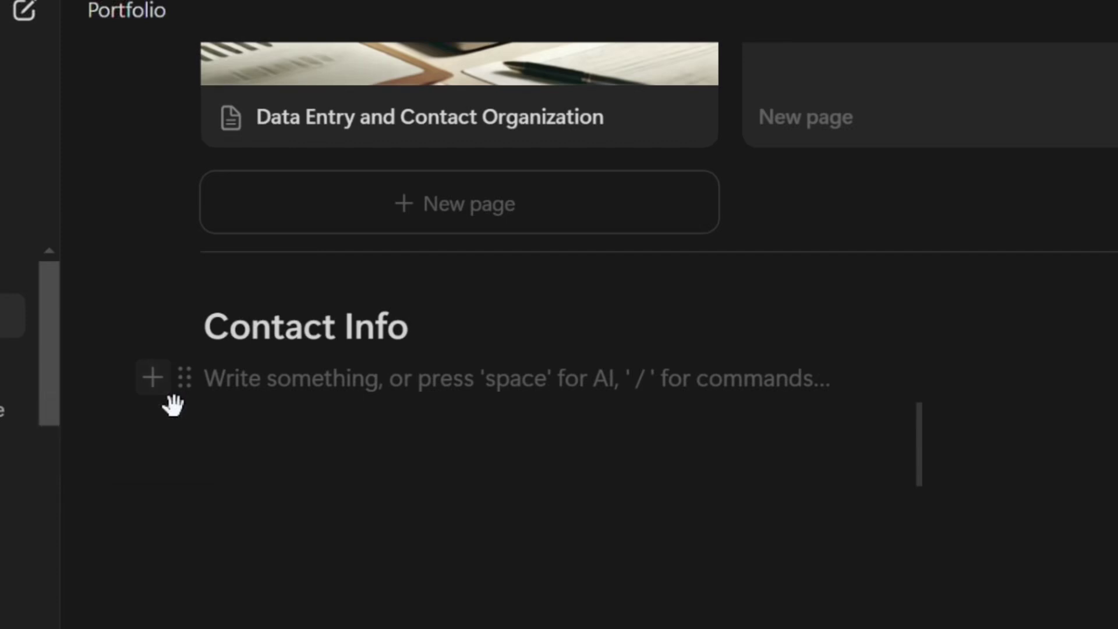
Insert a three-column layout under Contact Info via /colu and type 'Email Me' in the first column
click(168, 391)
text(/)
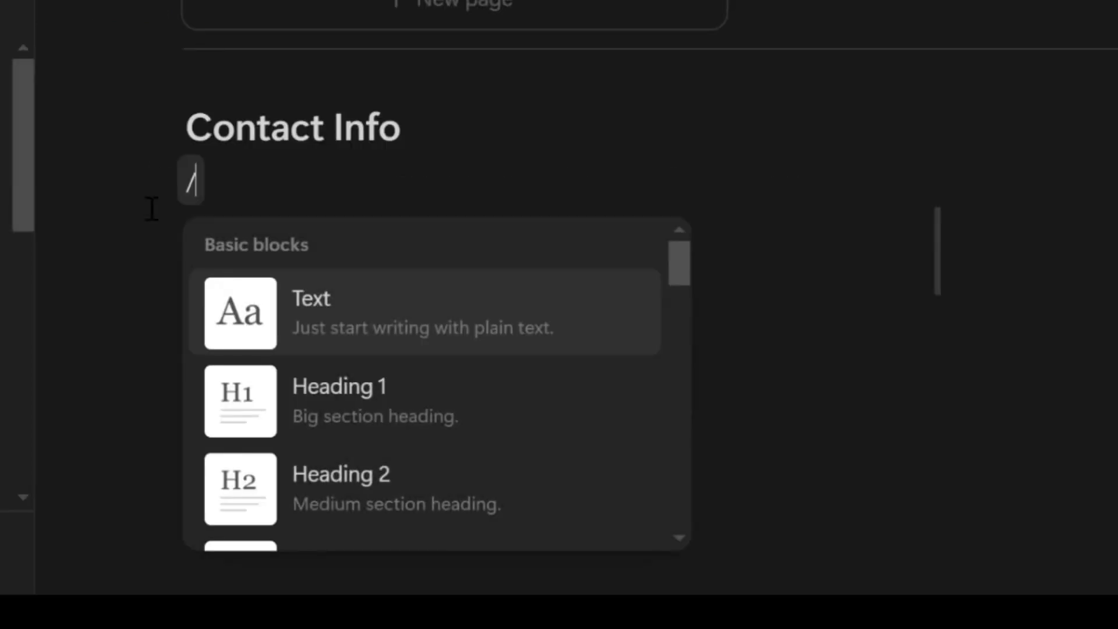
text(colu)
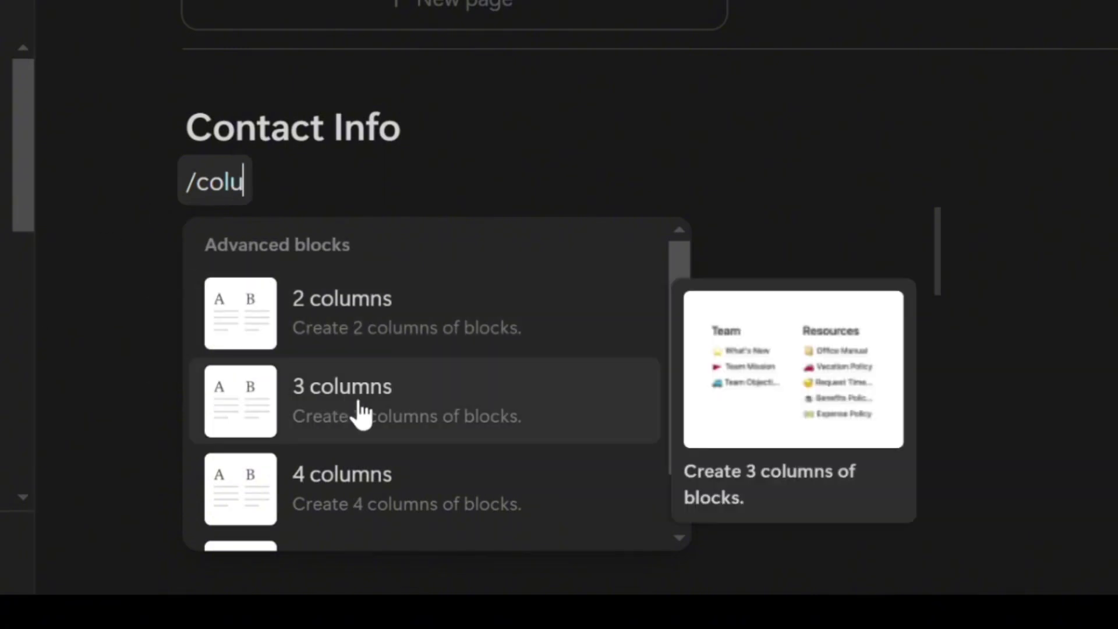
click(361, 415)
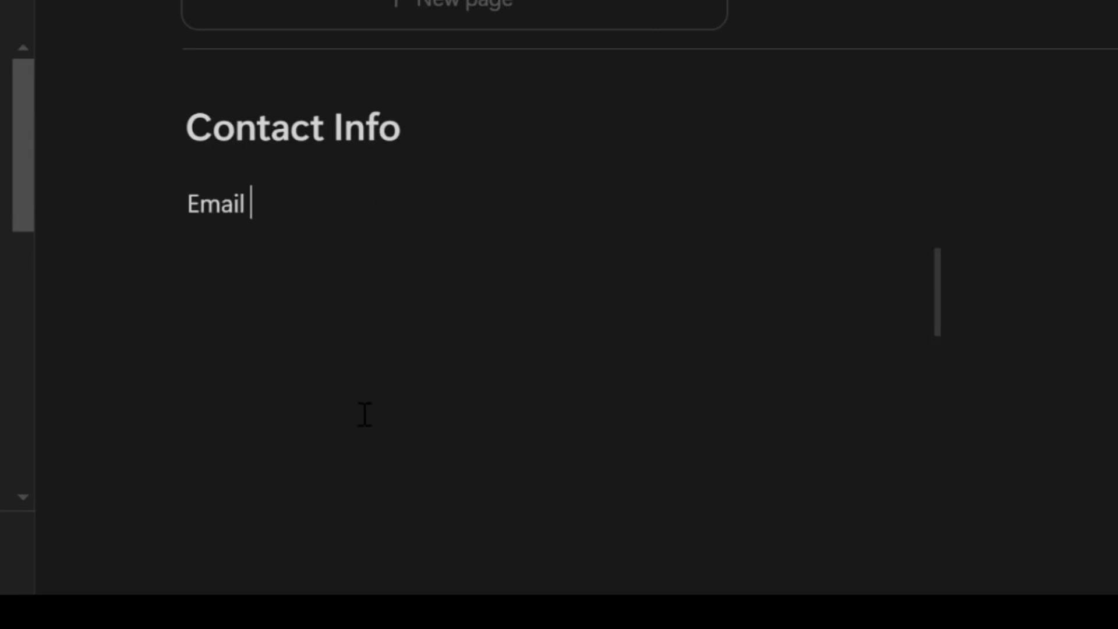
text(Me)
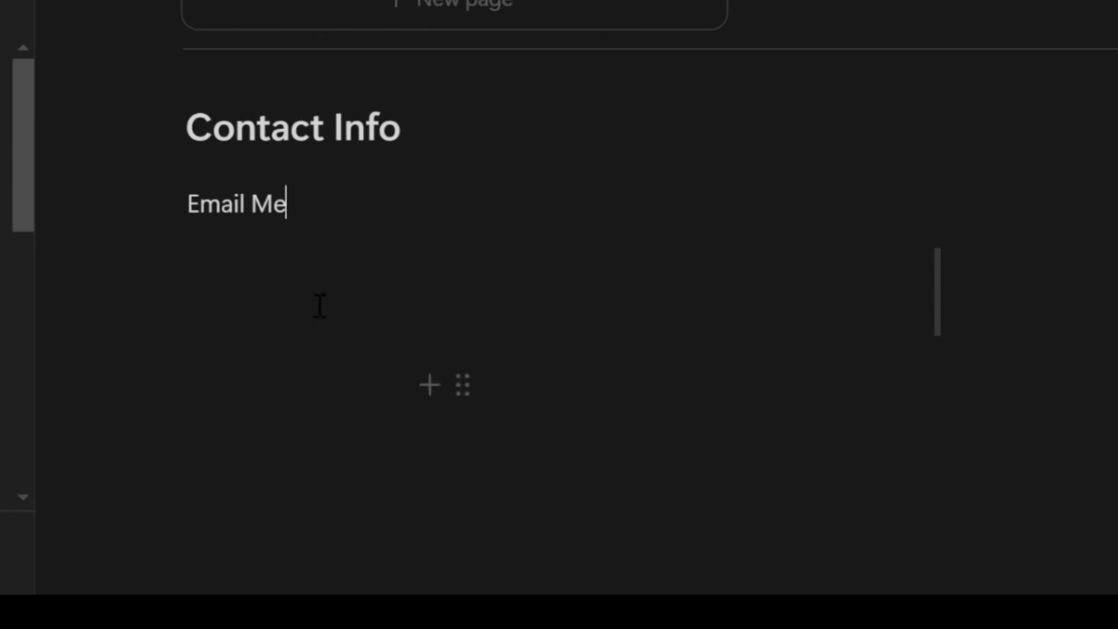
Make Email Me brown and underlined, and link it to a mailto: e-mail address
drag(306, 210, 210, 207)
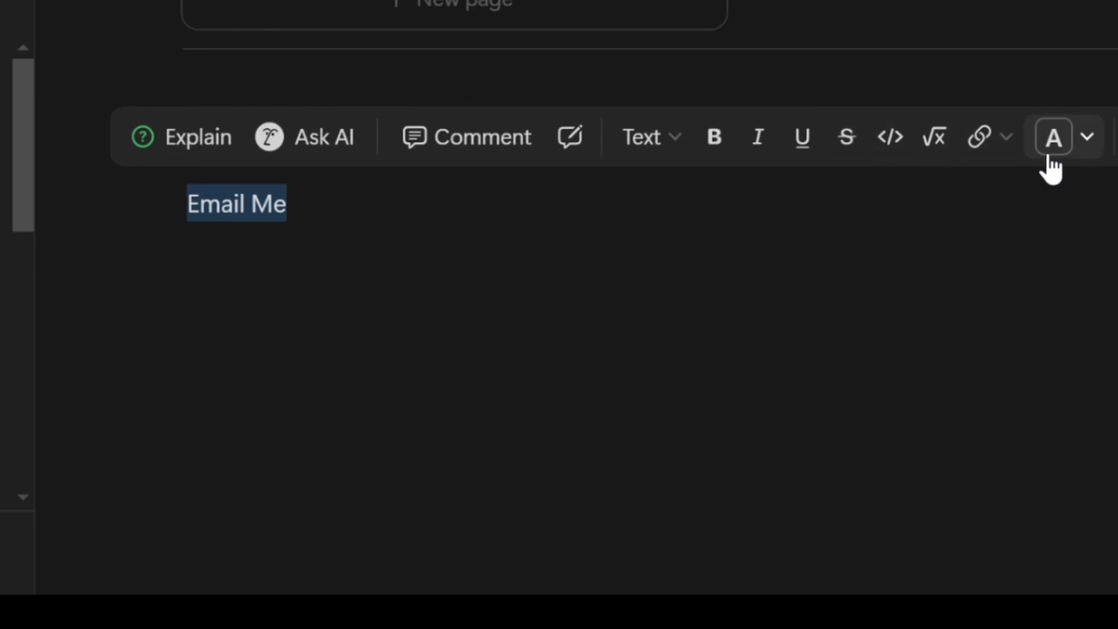
click(1089, 142)
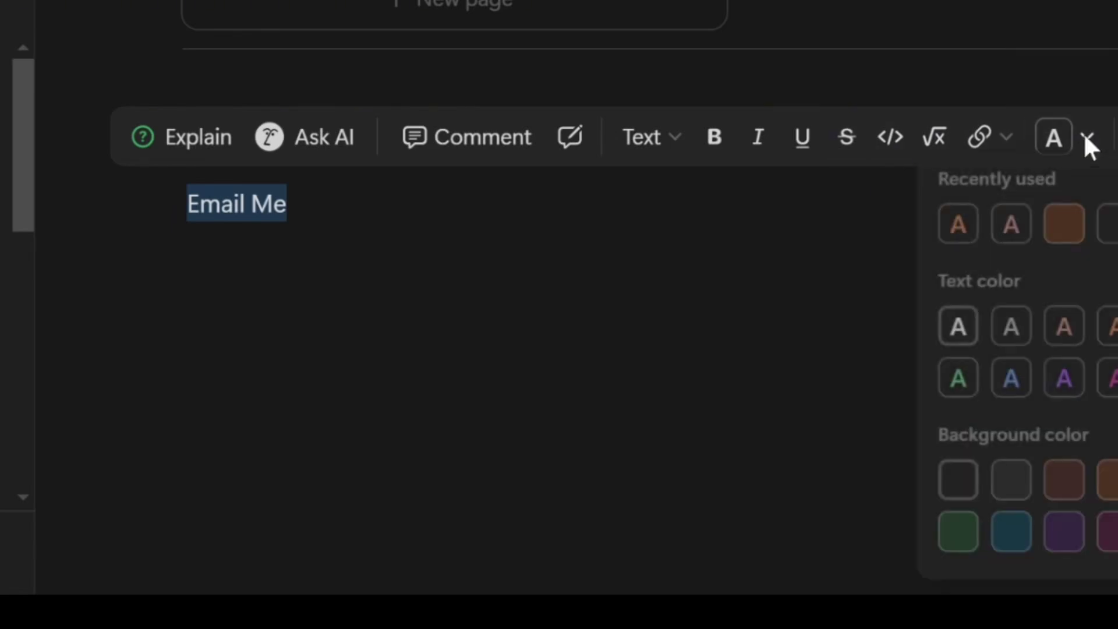
click(1076, 333)
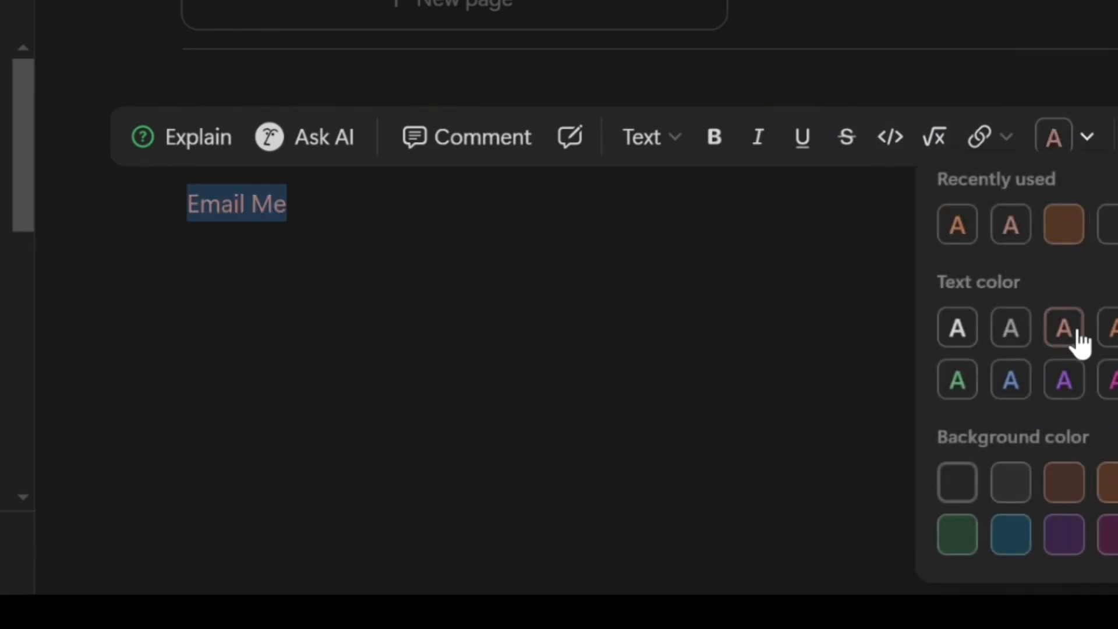
click(801, 144)
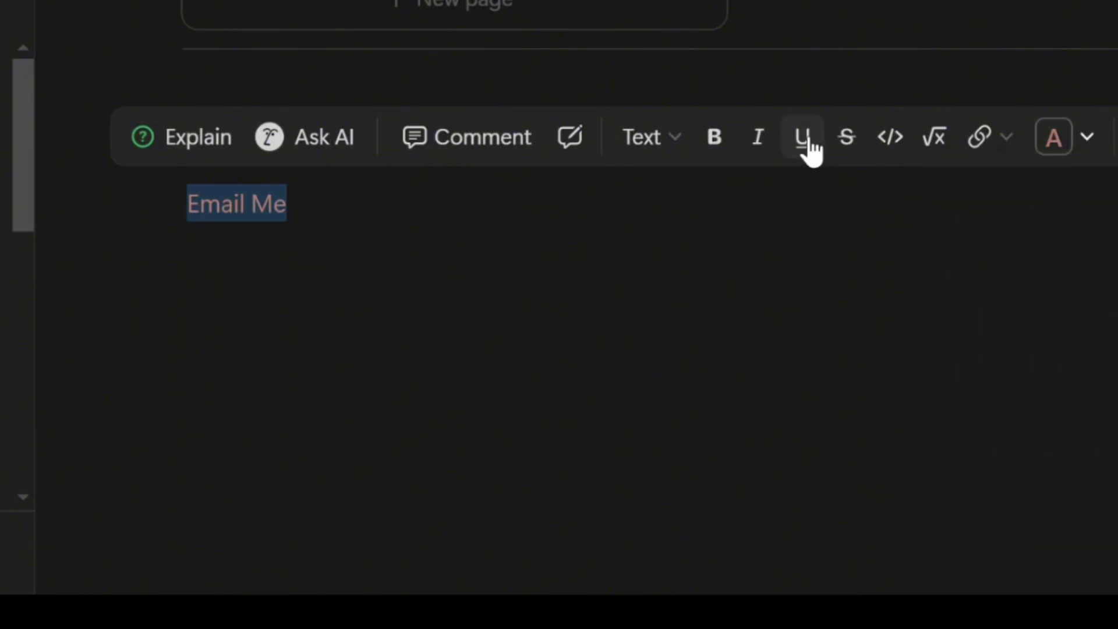
click(811, 143)
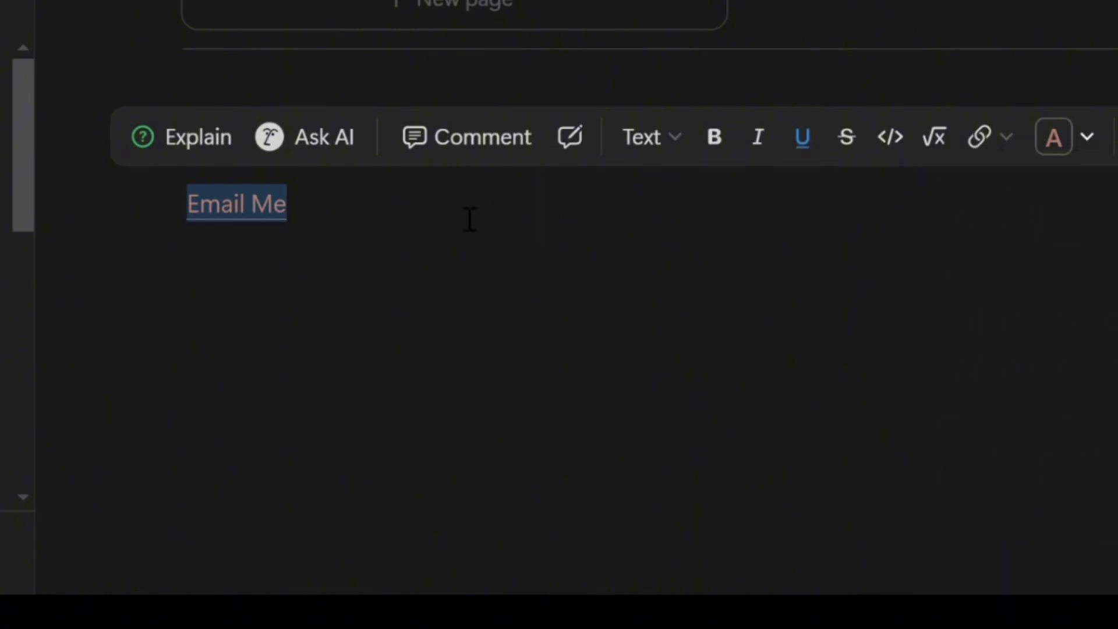
click(1016, 148)
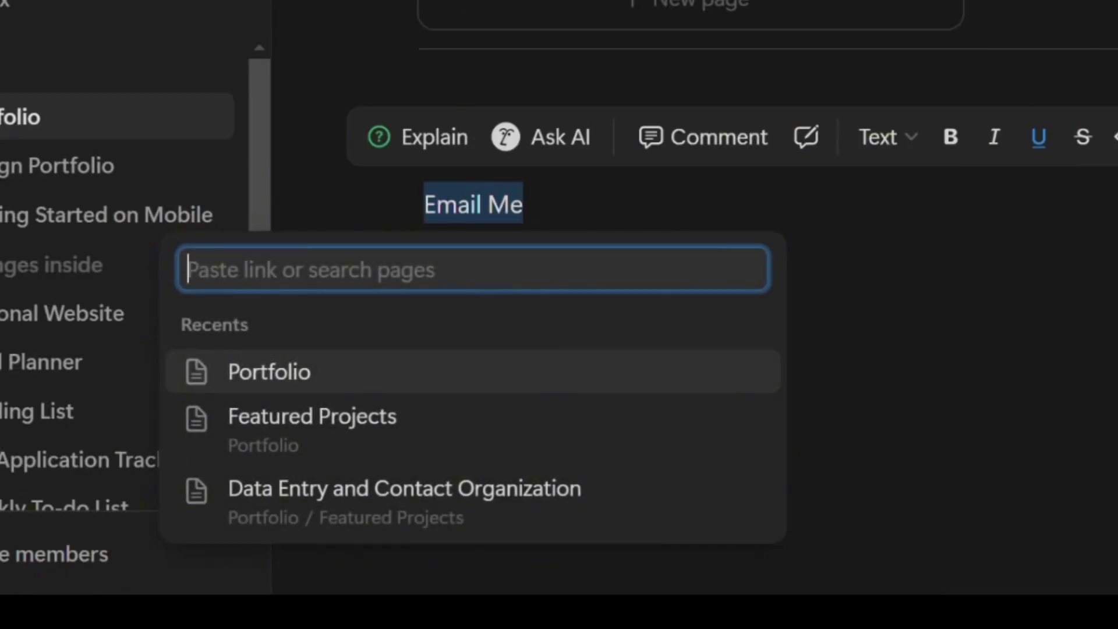
text(mai)
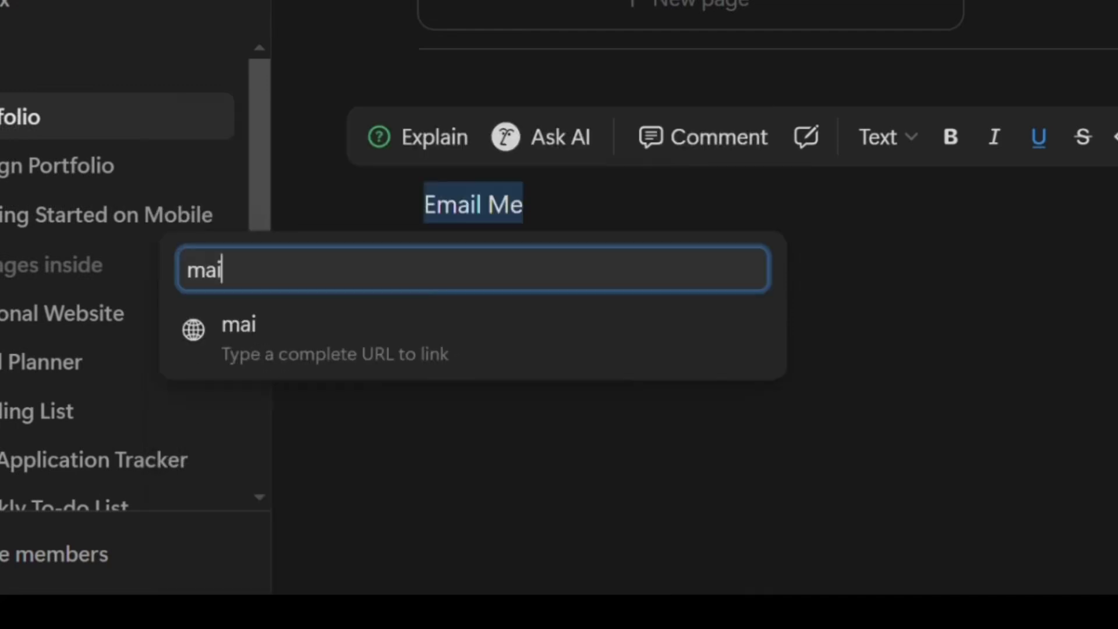
text(lto)
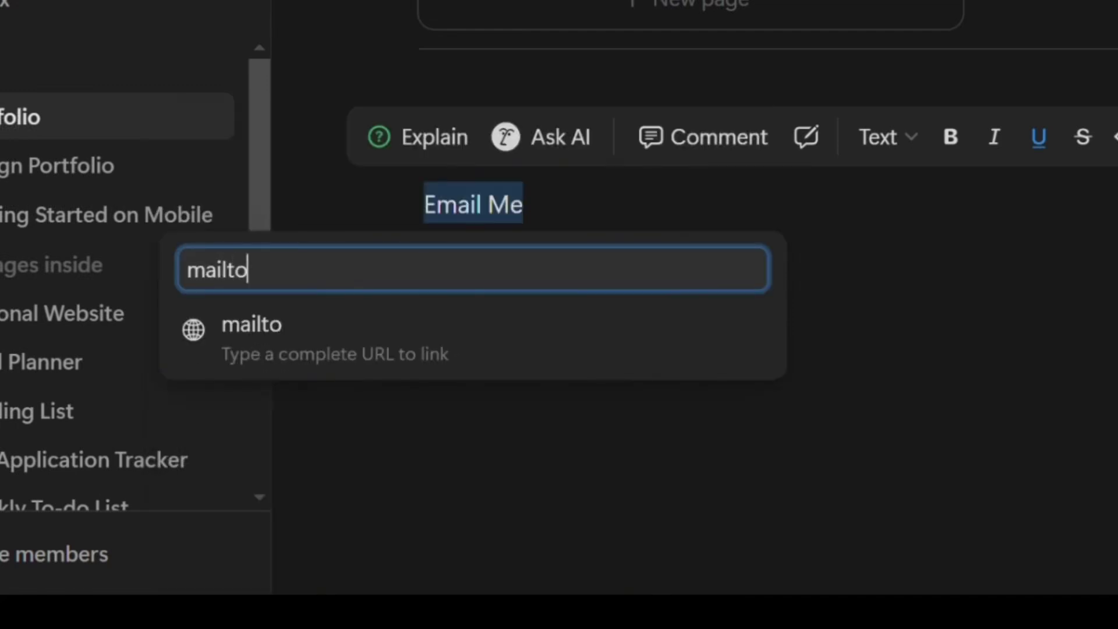
text(:)
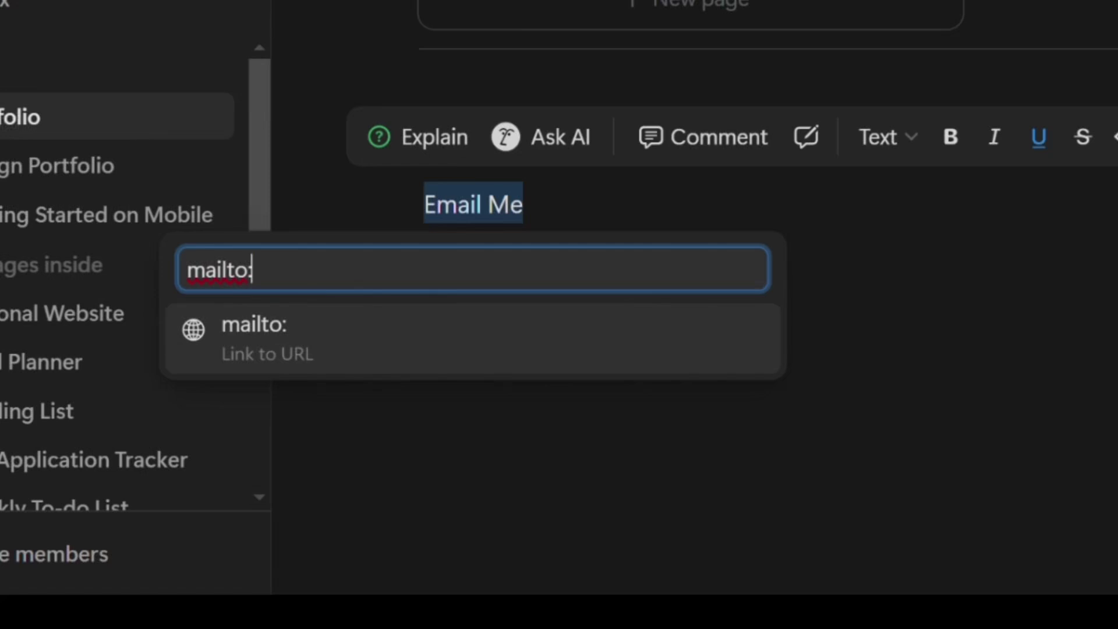
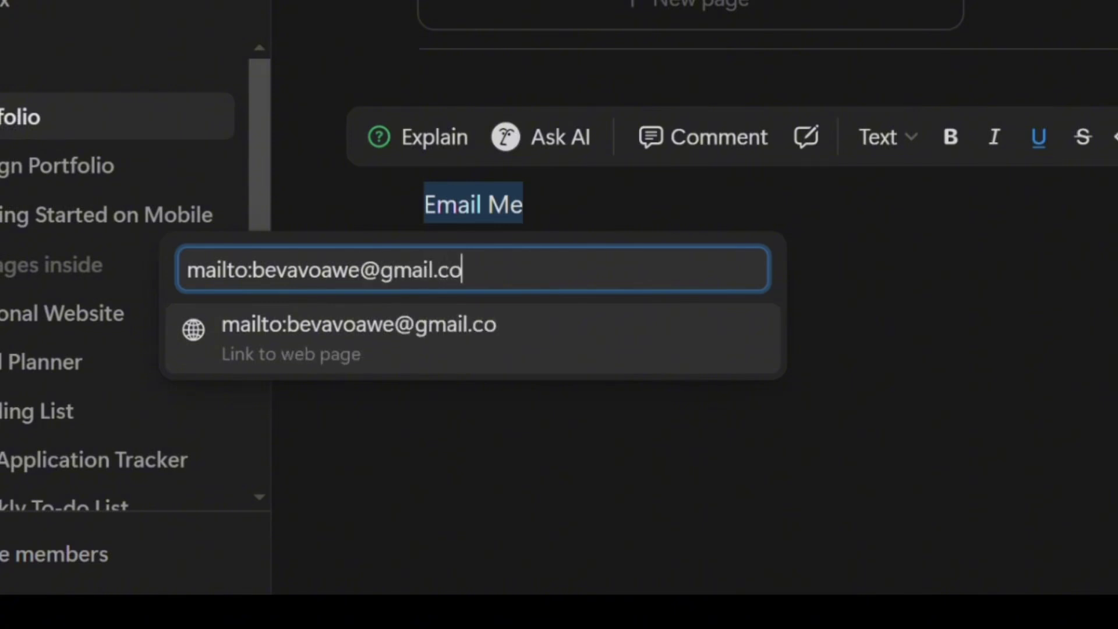
click(550, 352)
Underline the LinkedIn text beside Email Me and colour it orange
click(585, 205)
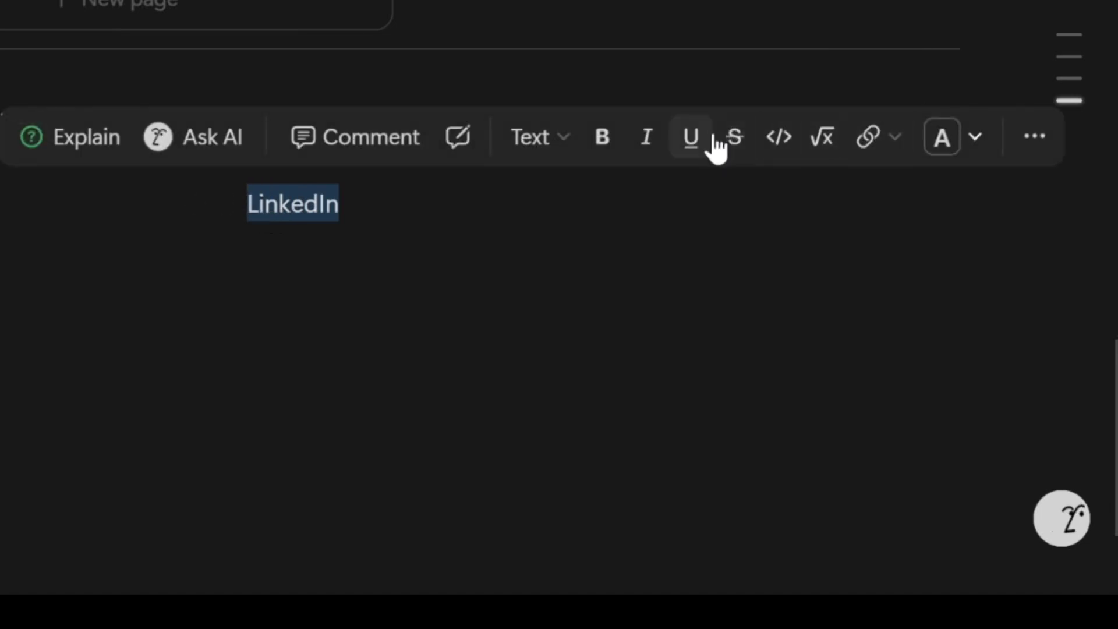
click(712, 147)
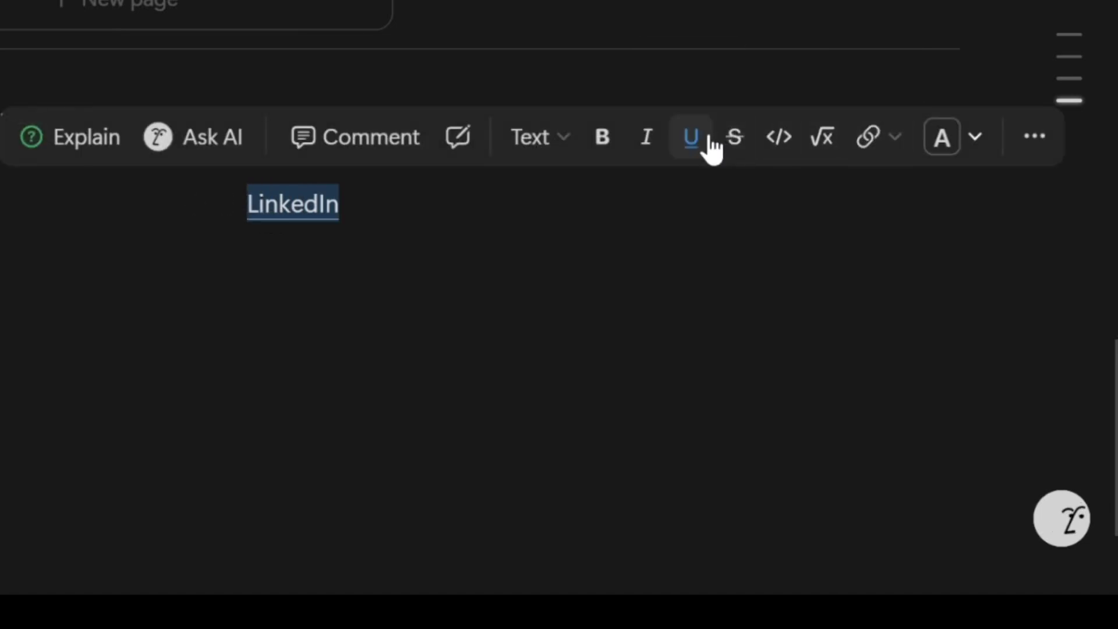
click(955, 142)
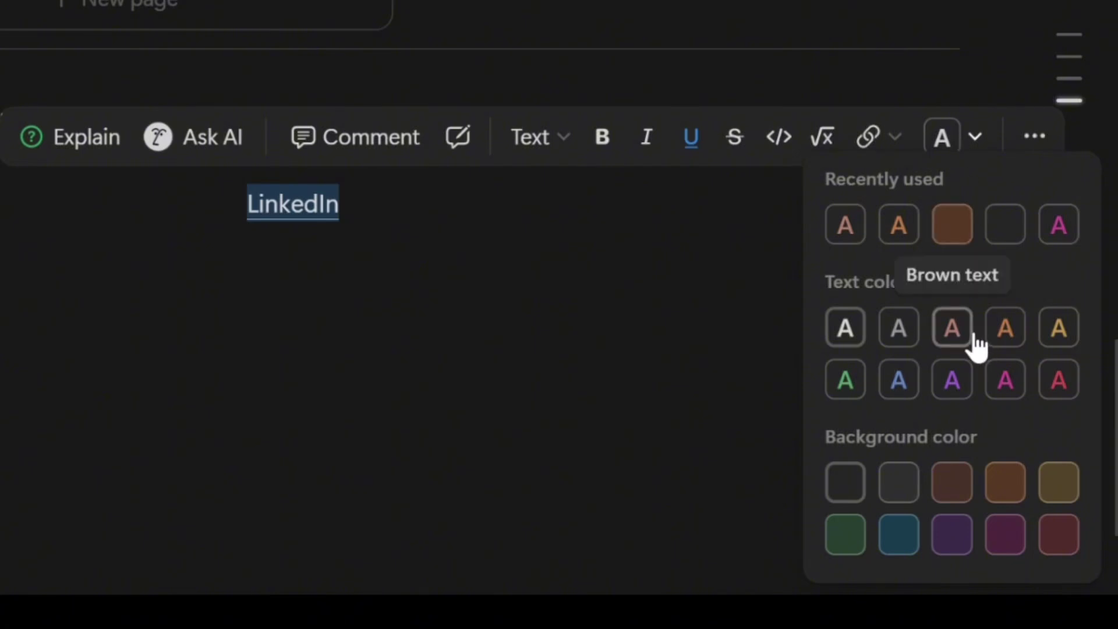
click(1022, 339)
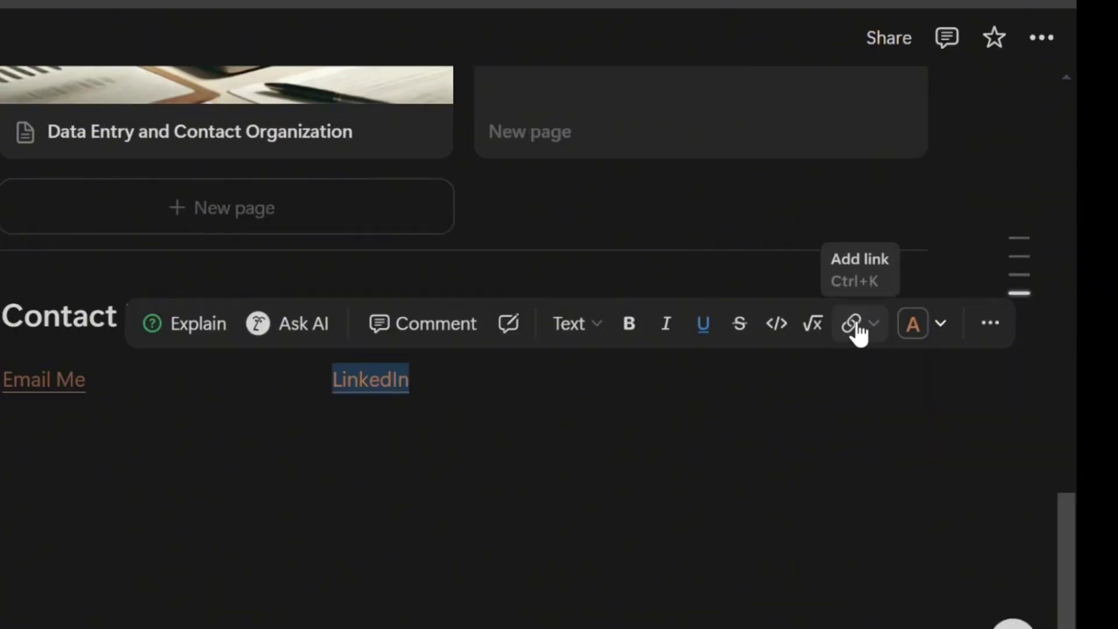
Link LinkedIn to the pasted LinkedIn profile URL
click(852, 326)
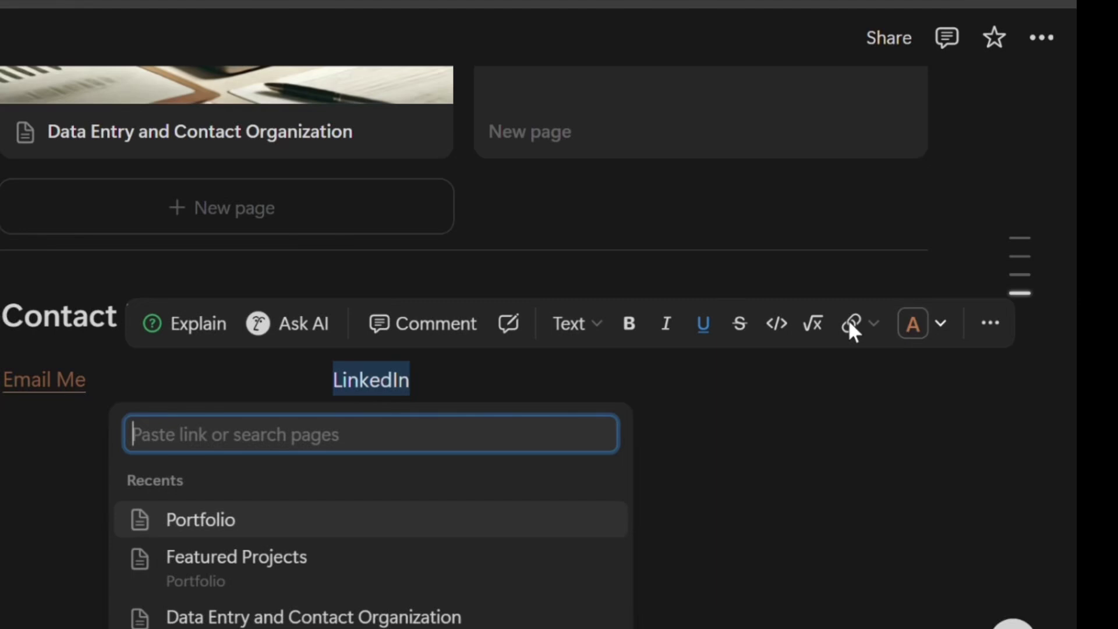
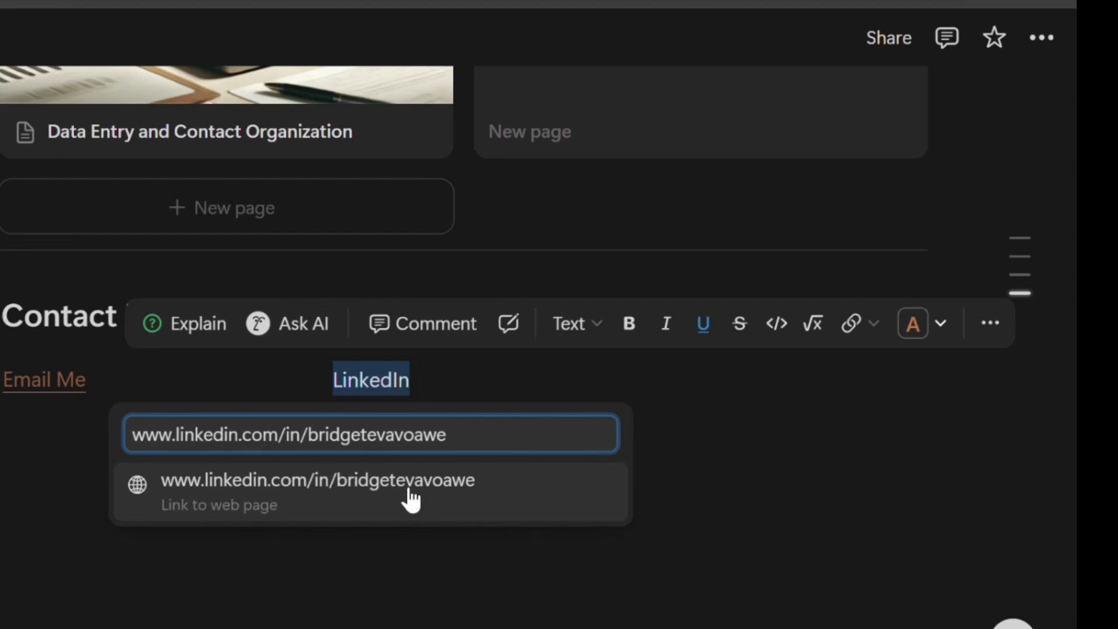
click(377, 505)
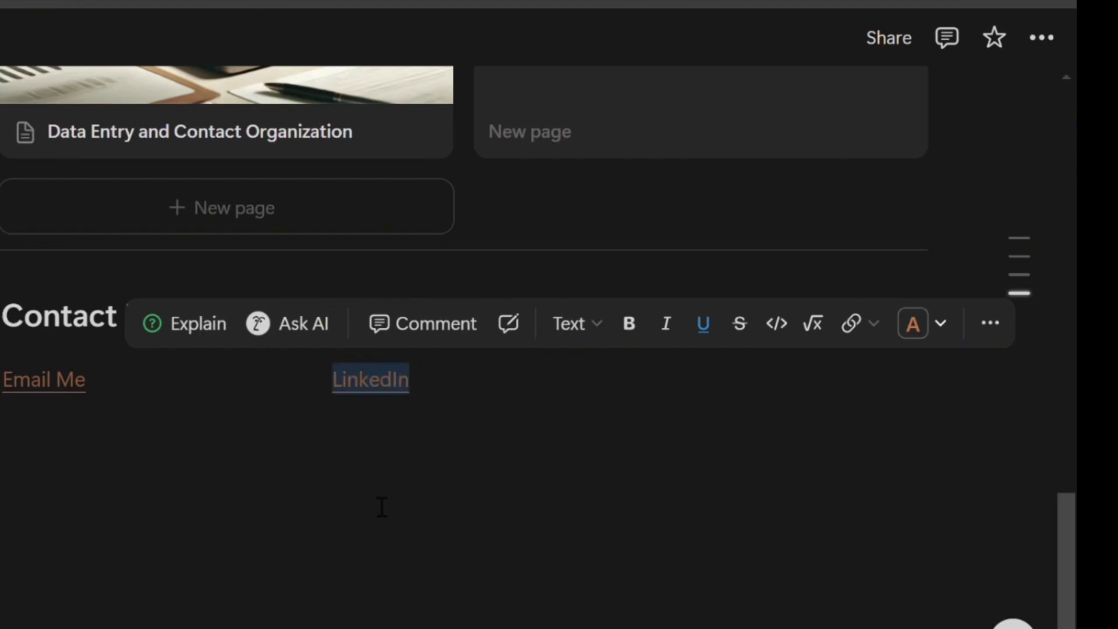
click(529, 475)
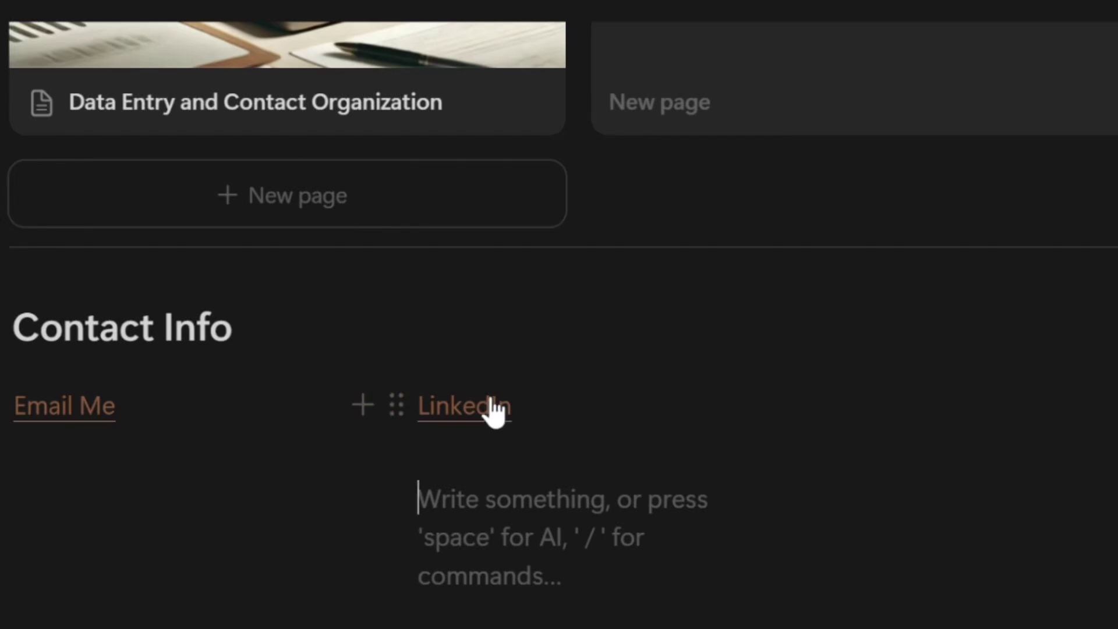
mouse_move(393, 395)
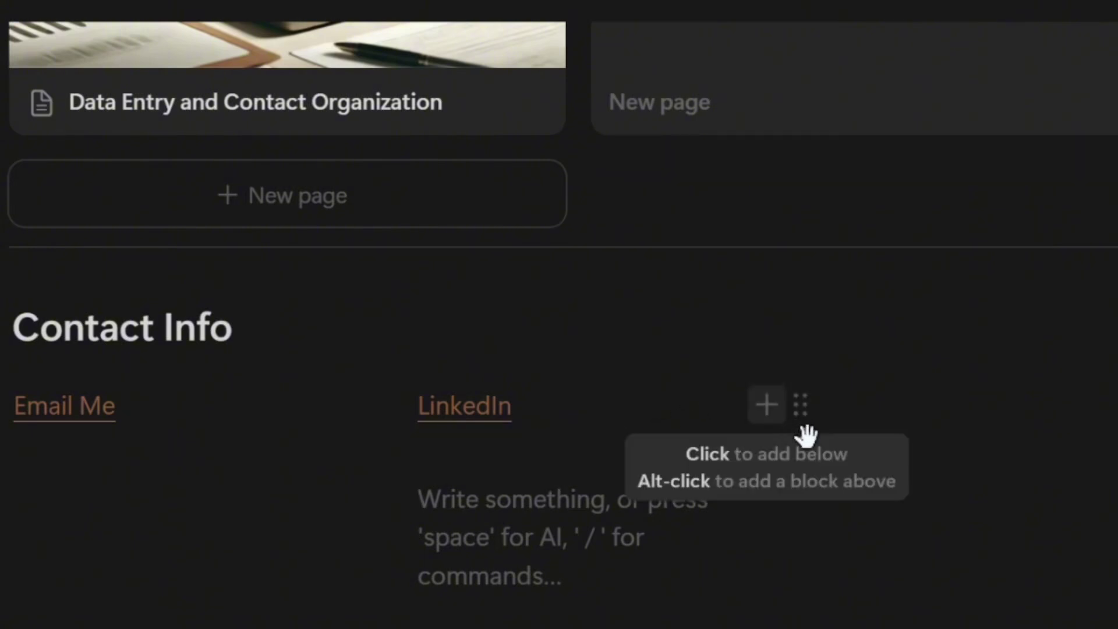
Type 'Call Me' in the third column, underline it and colour it orange
click(623, 426)
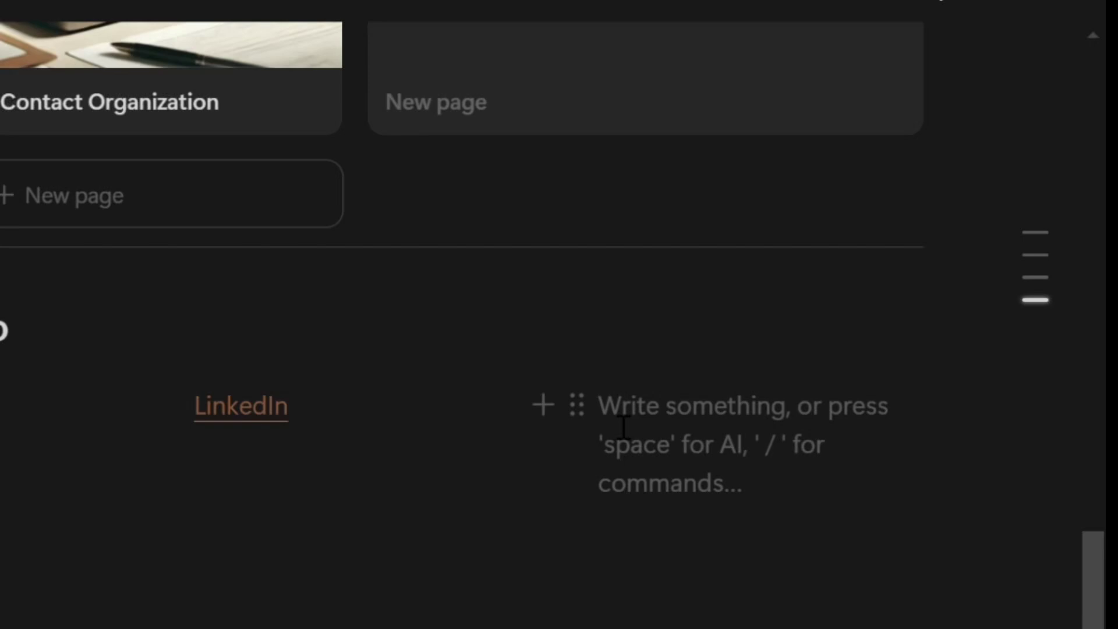
text(Call)
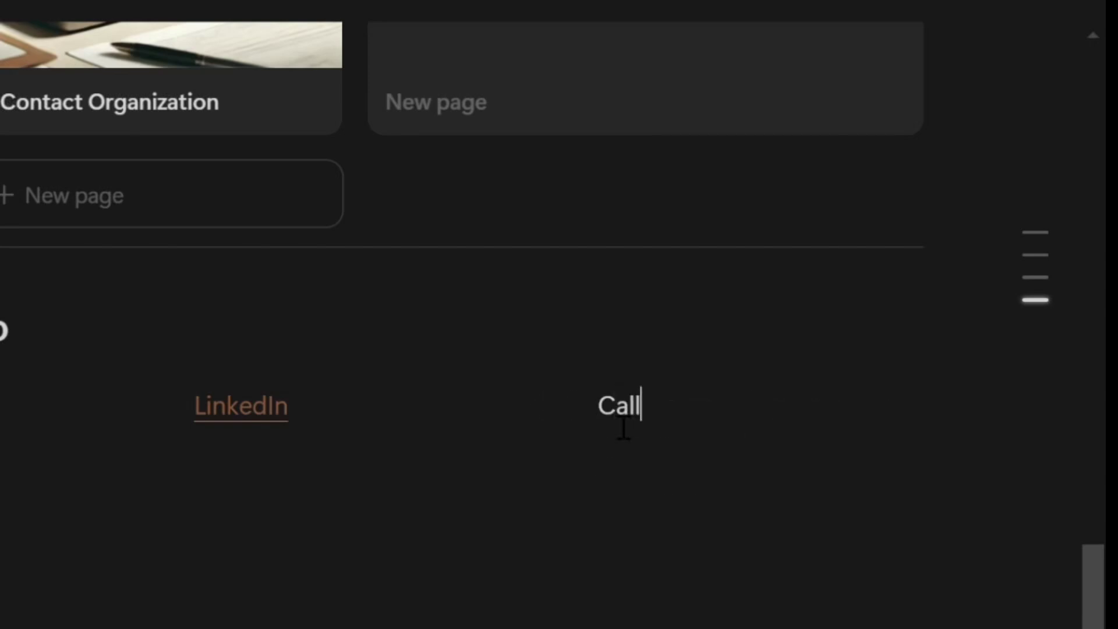
text( Me)
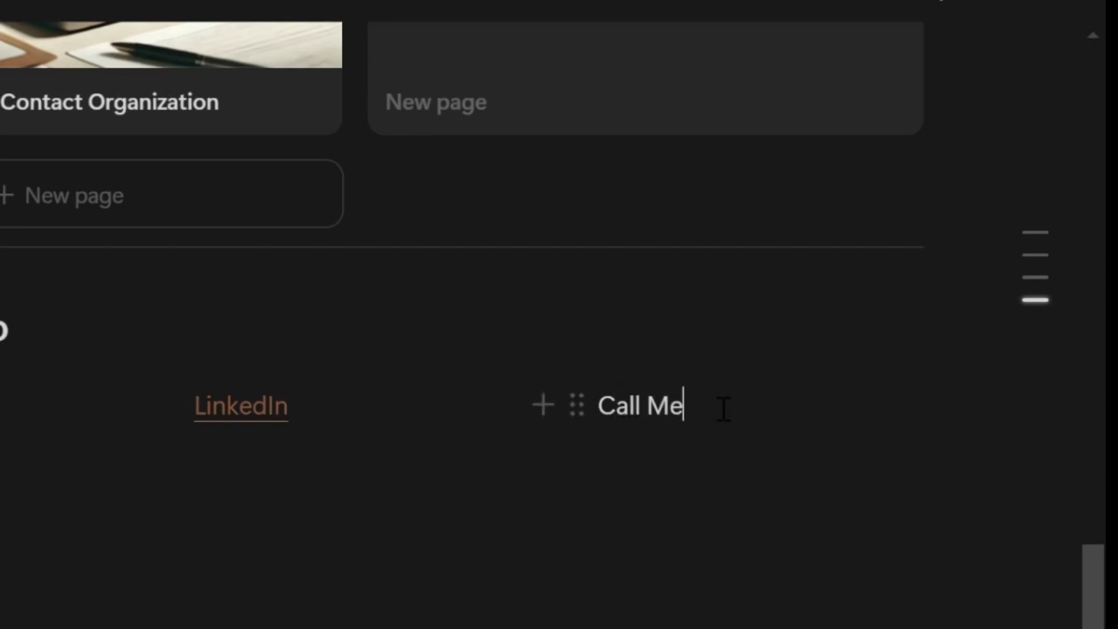
drag(706, 425, 617, 419)
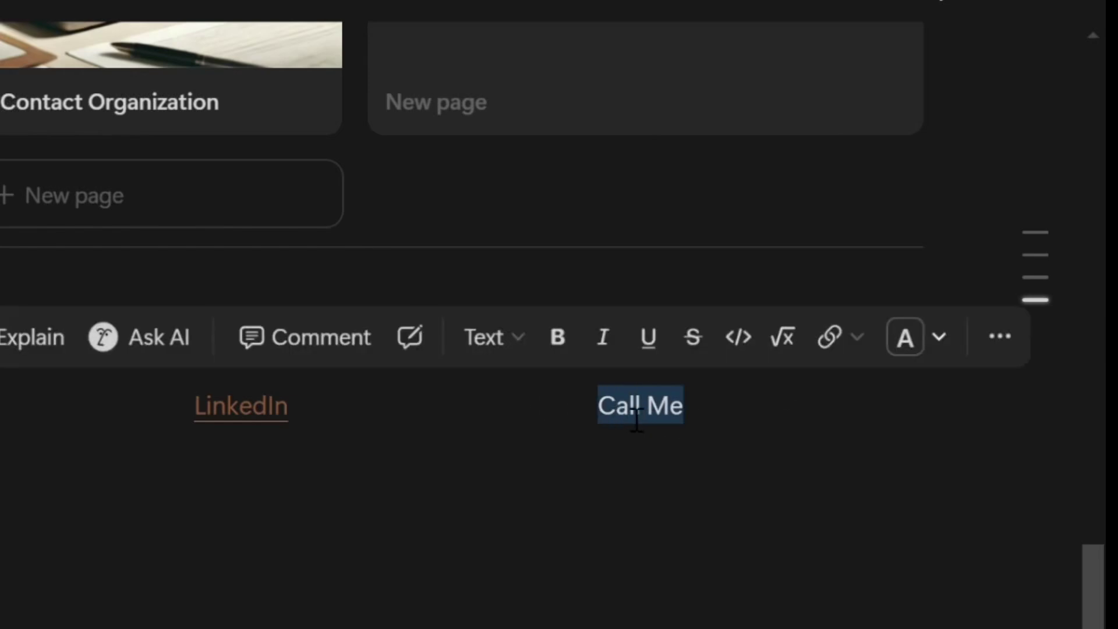
click(647, 342)
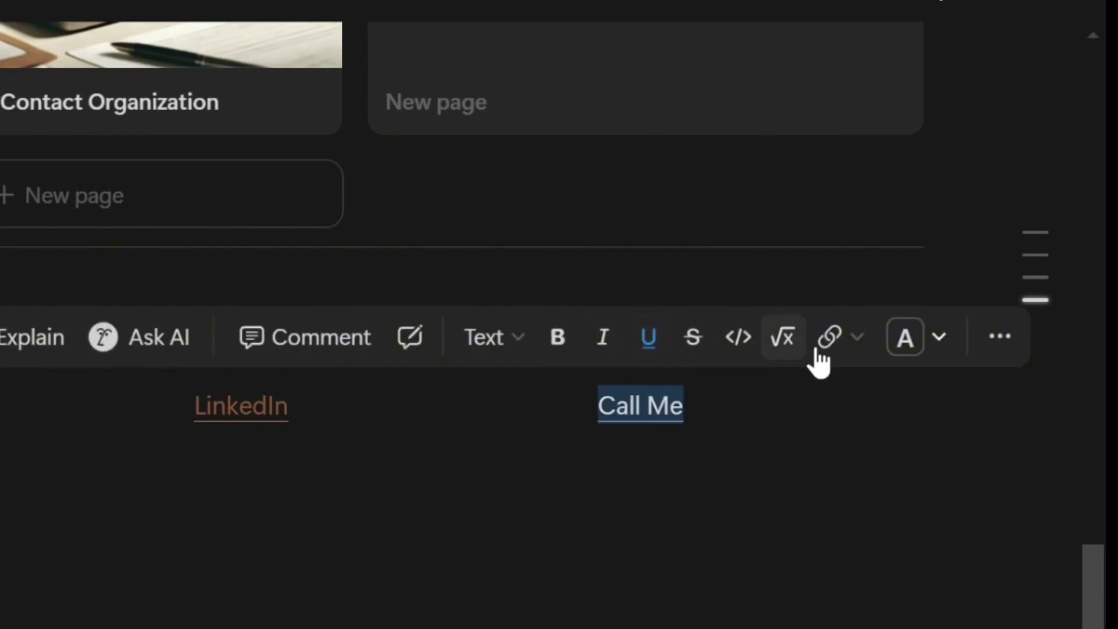
click(907, 348)
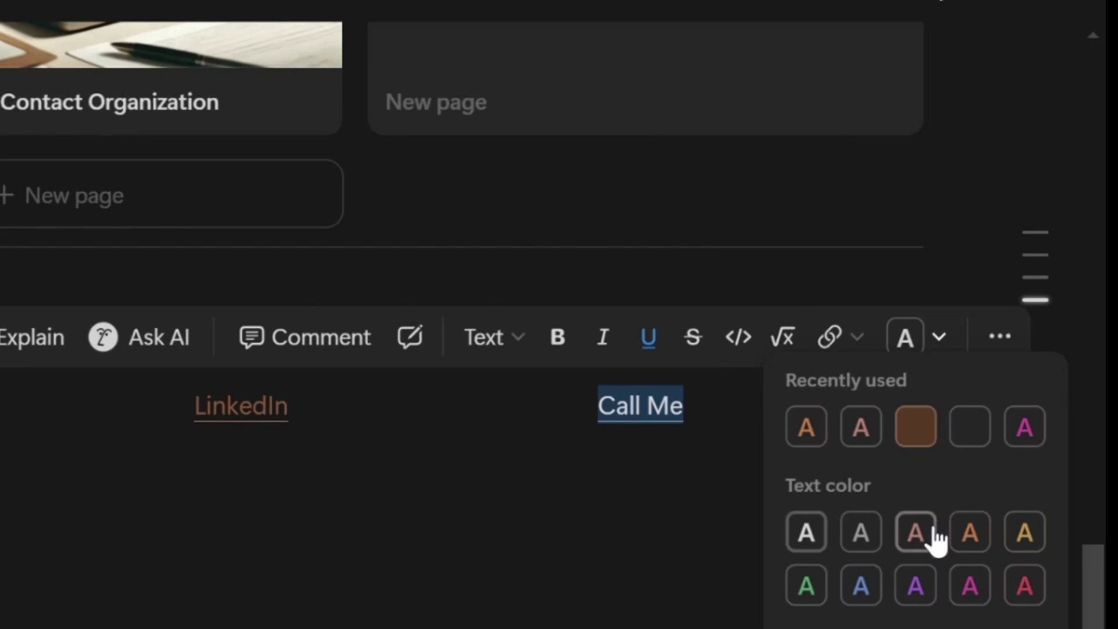
click(973, 531)
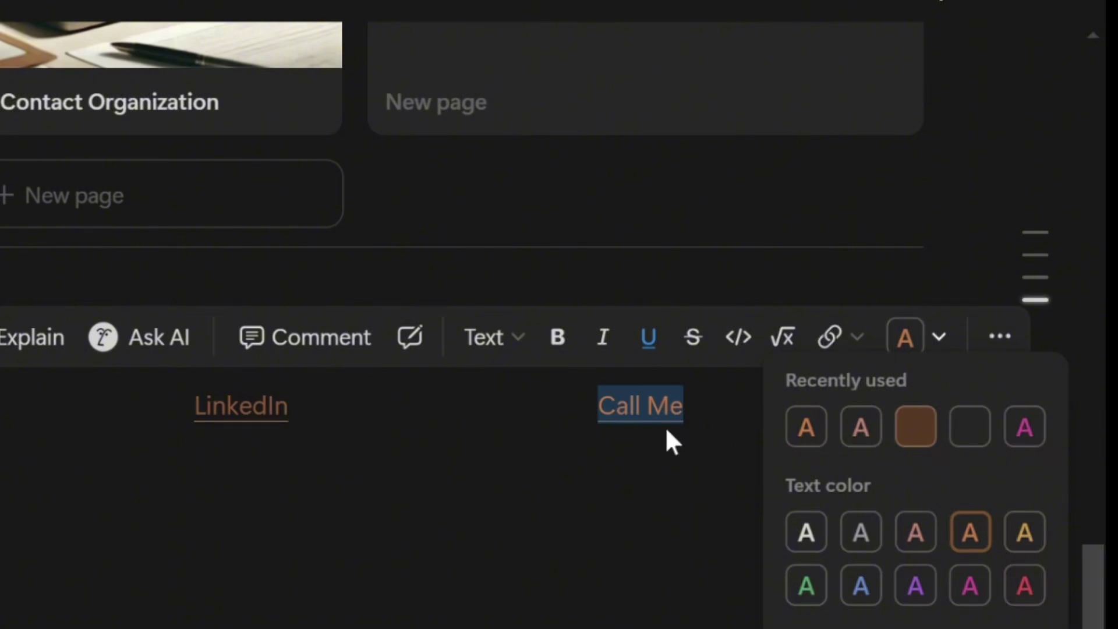
key(Escape)
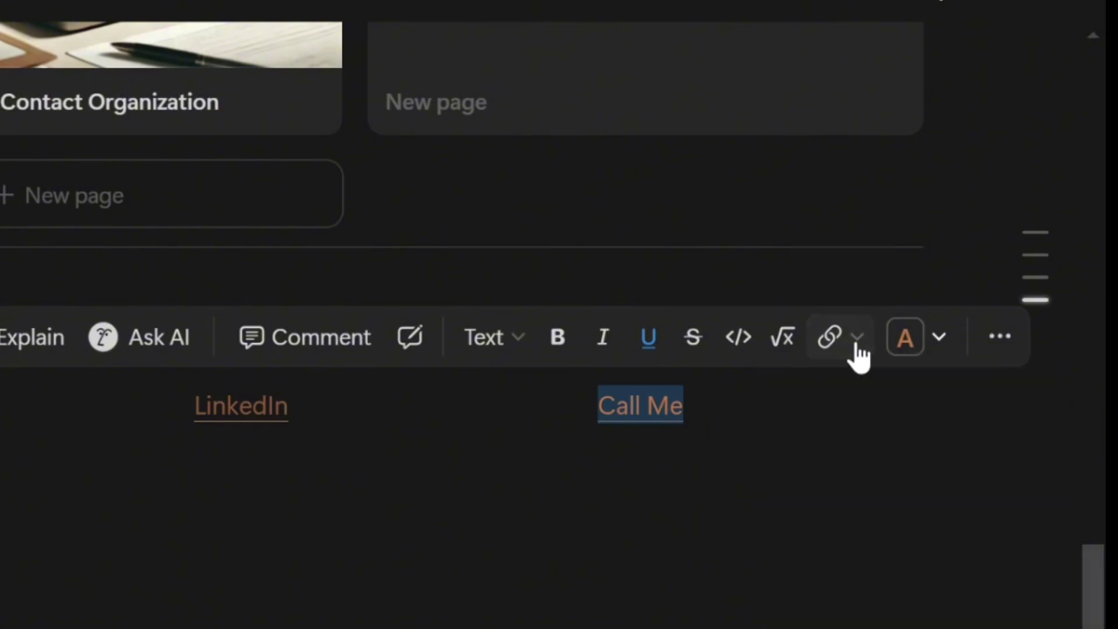
Link Call Me to the owner's phone number with a tel: address
click(848, 345)
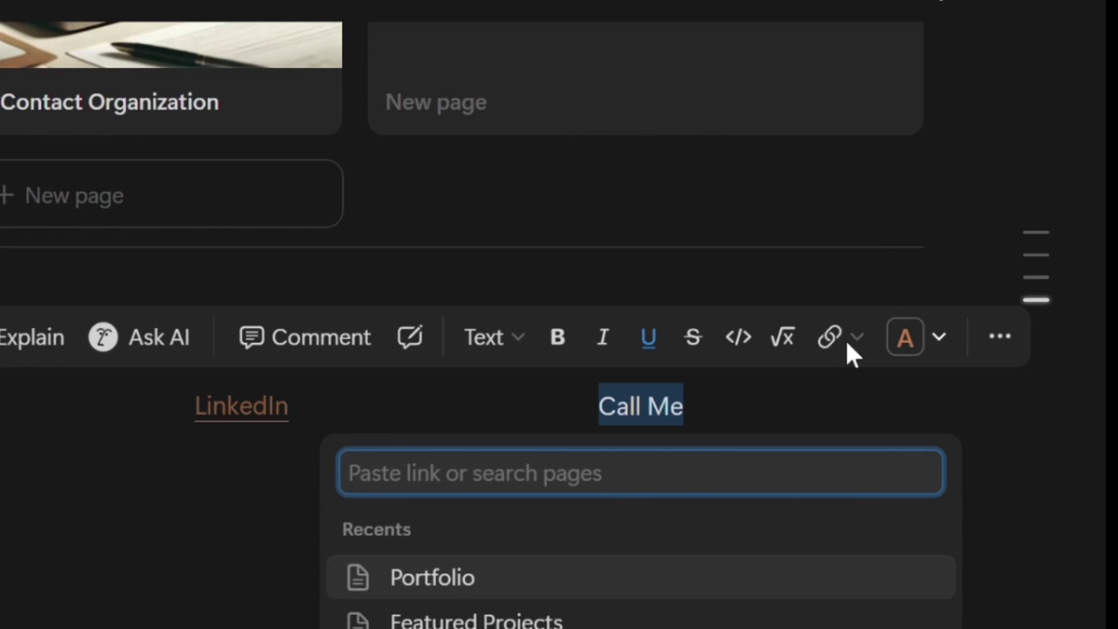
text(tel:)
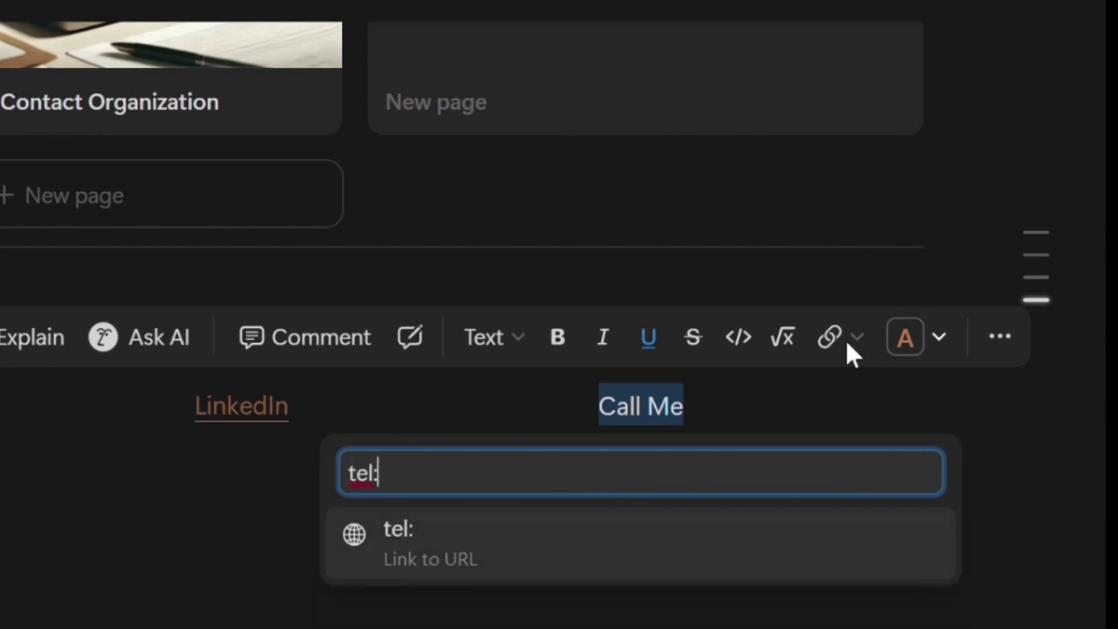
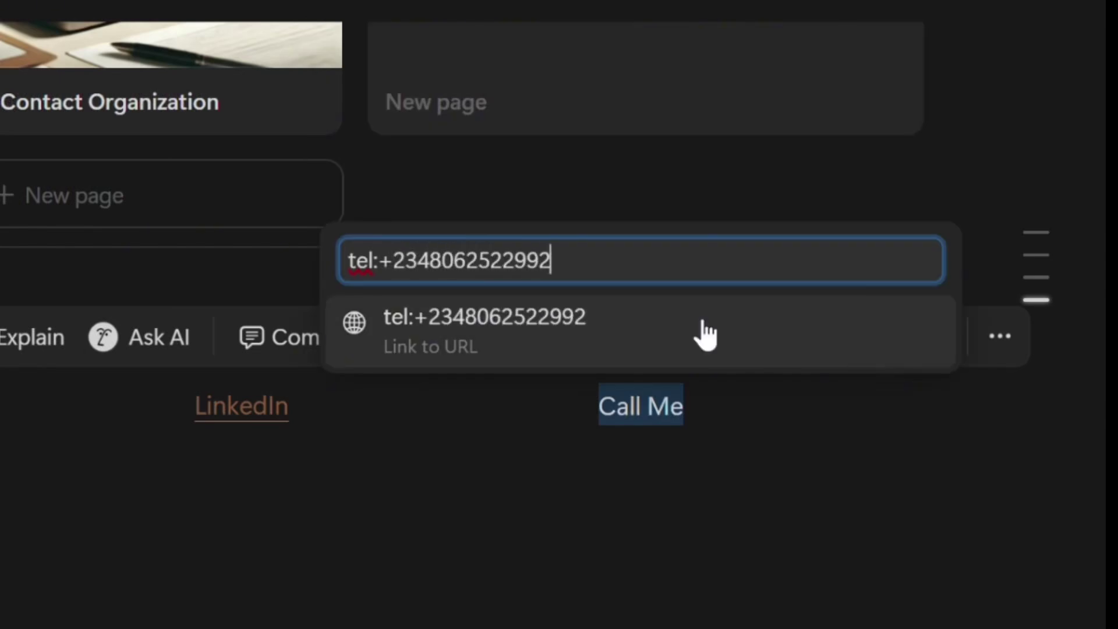
click(565, 349)
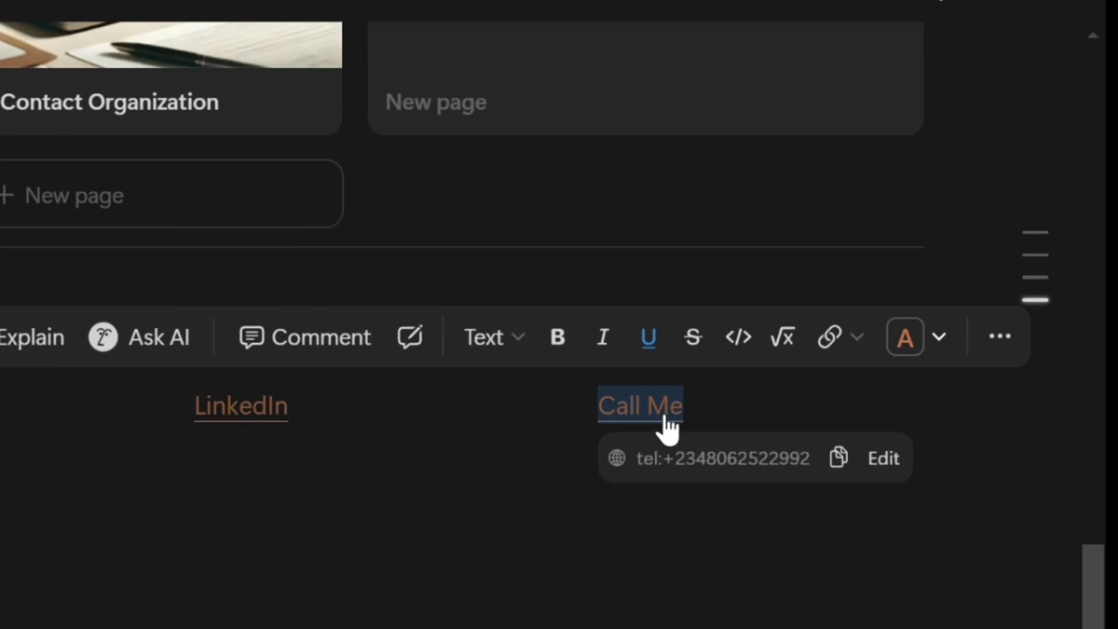